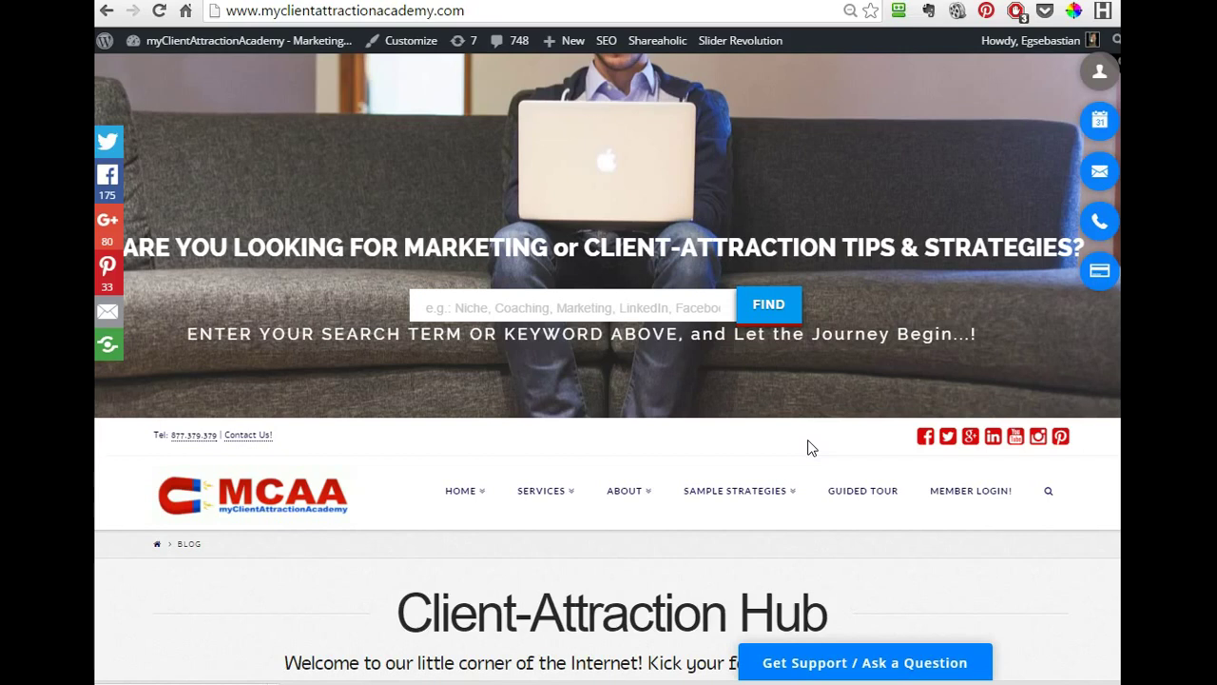
click(917, 435)
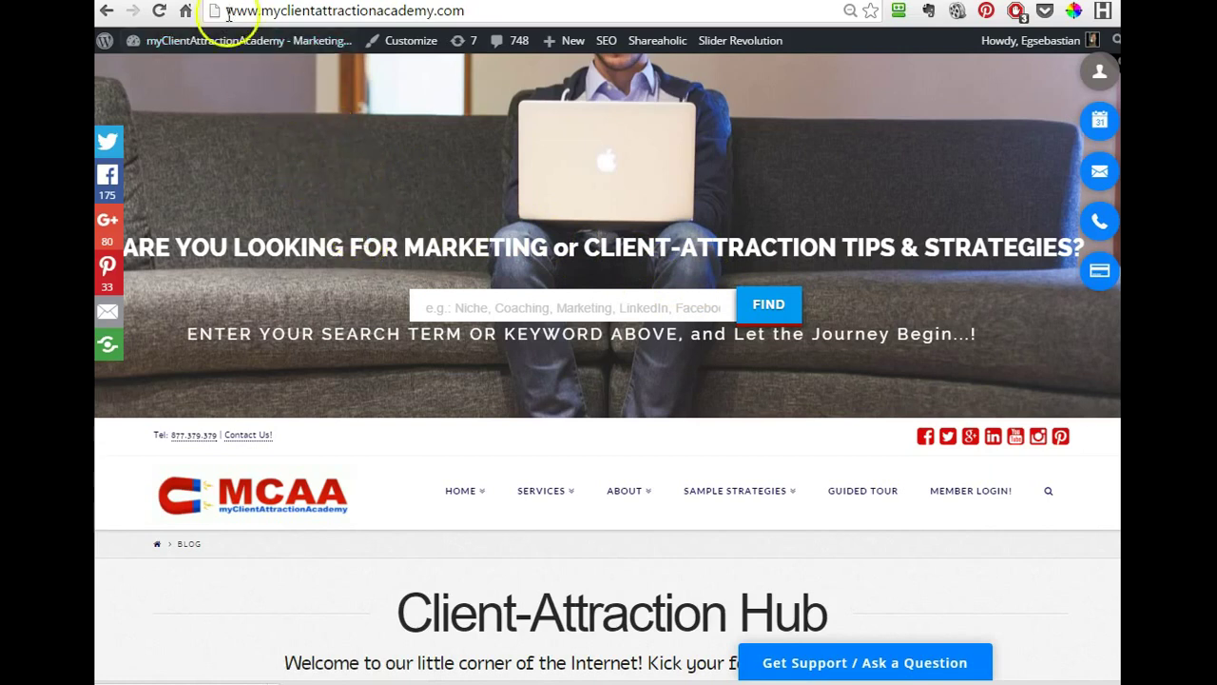
click(484, 10)
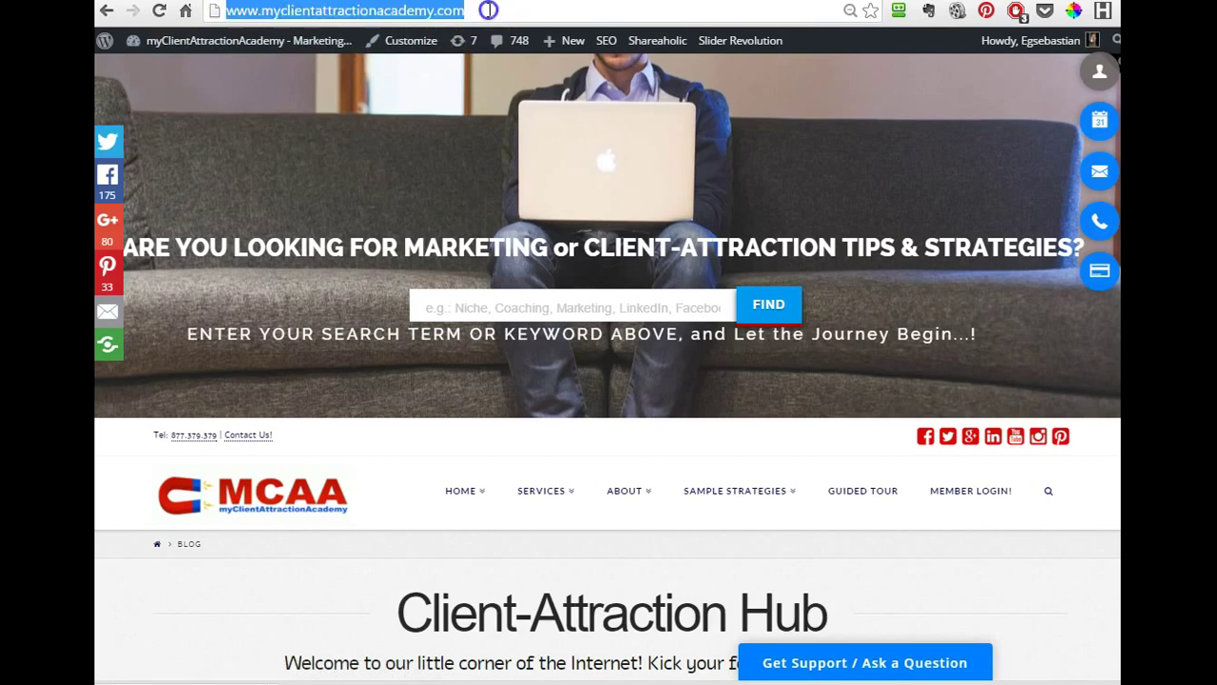
double_click(489, 9)
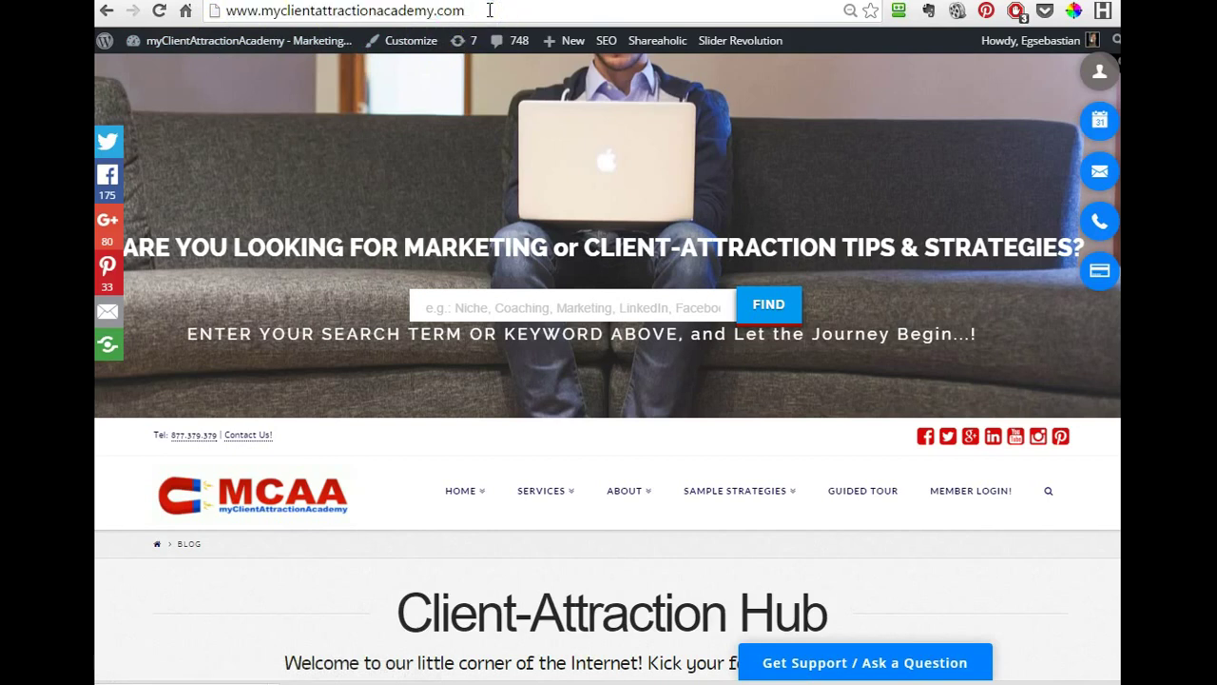
text(/)
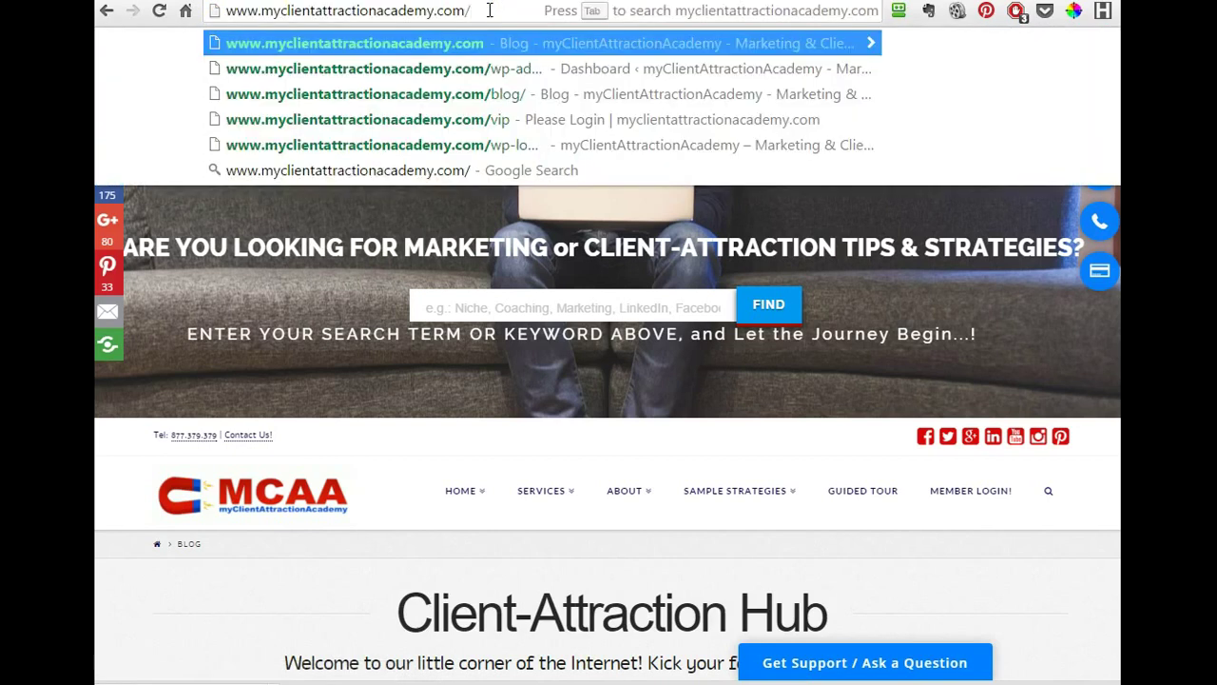
text(wp)
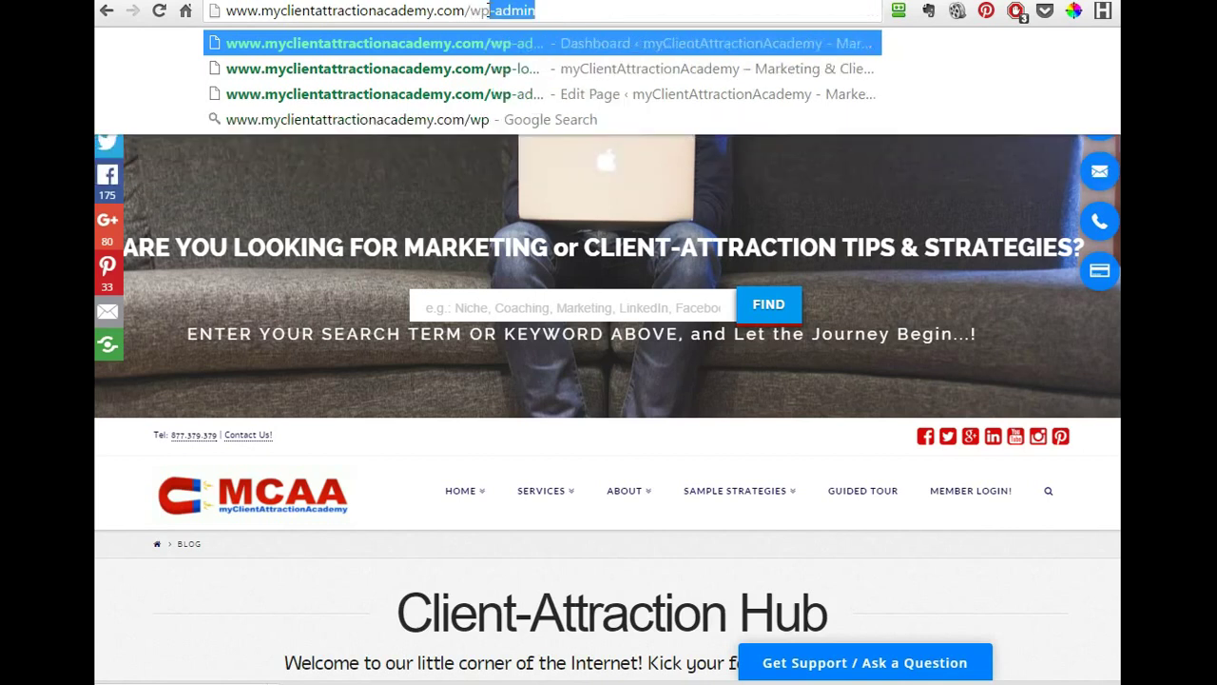
text(-admin)
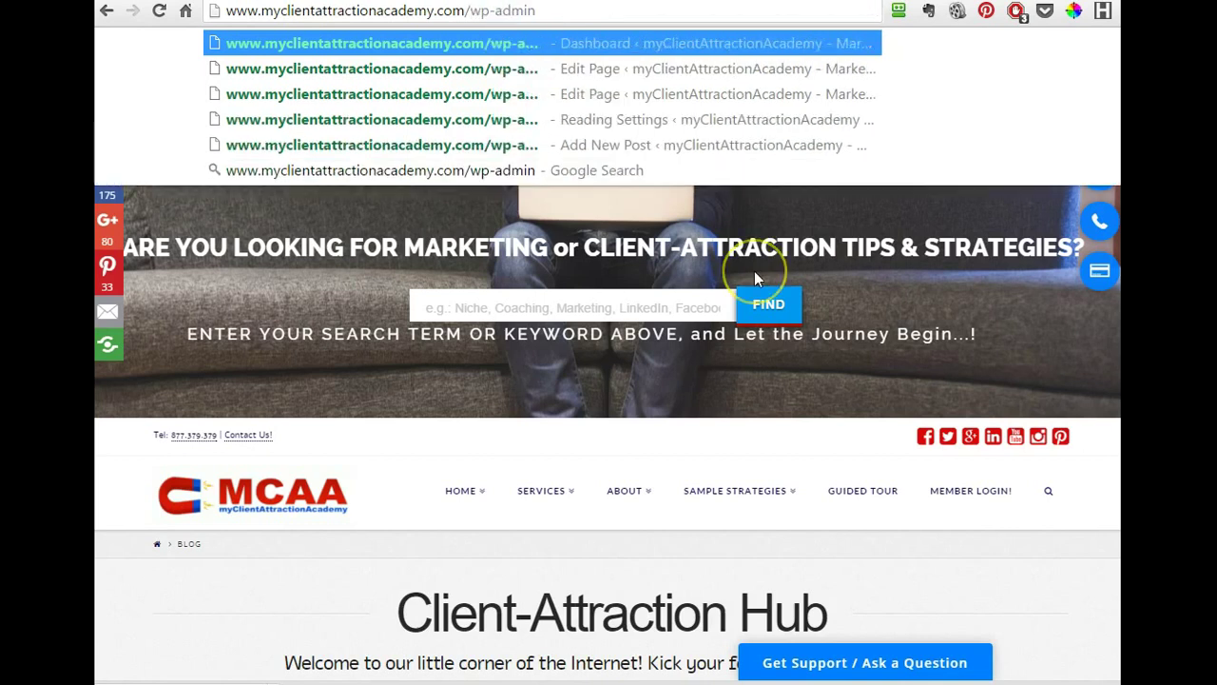
key(Return)
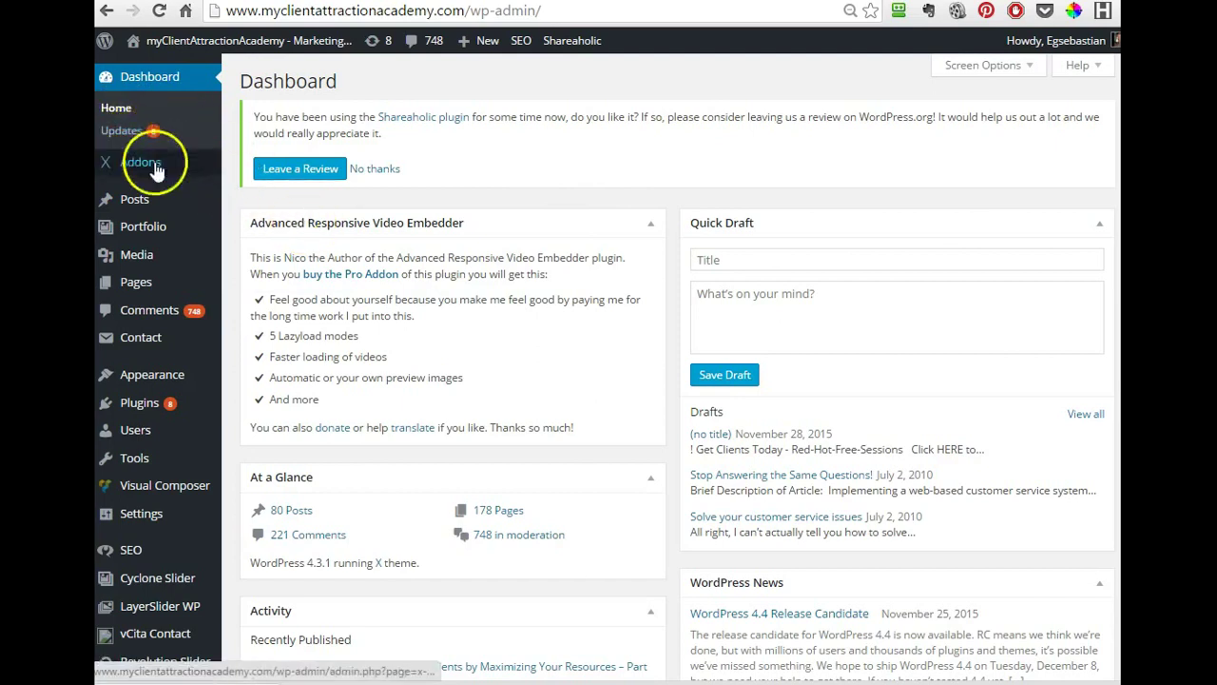
click(135, 137)
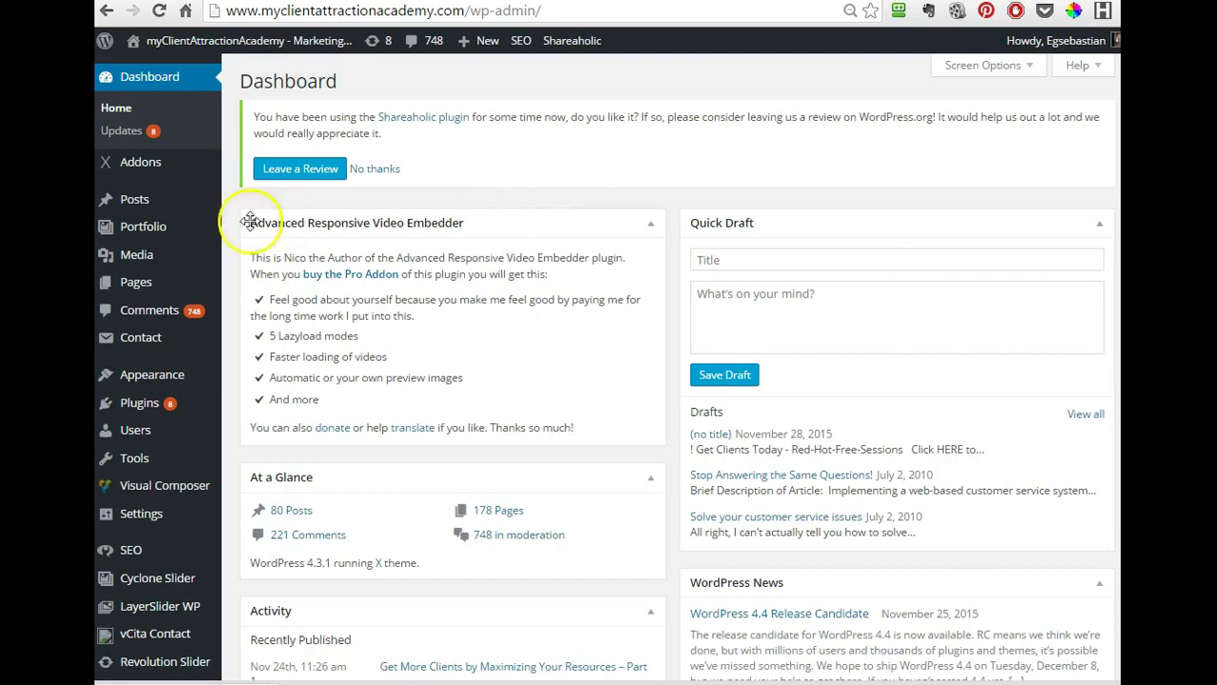
Step: Upload the PDF "! build a MILLION DOLLAR COACHING PRACTICE" from the ! AAA !!!! myClientAttractionAcademy.com folder as new media
mouse_move(140, 262)
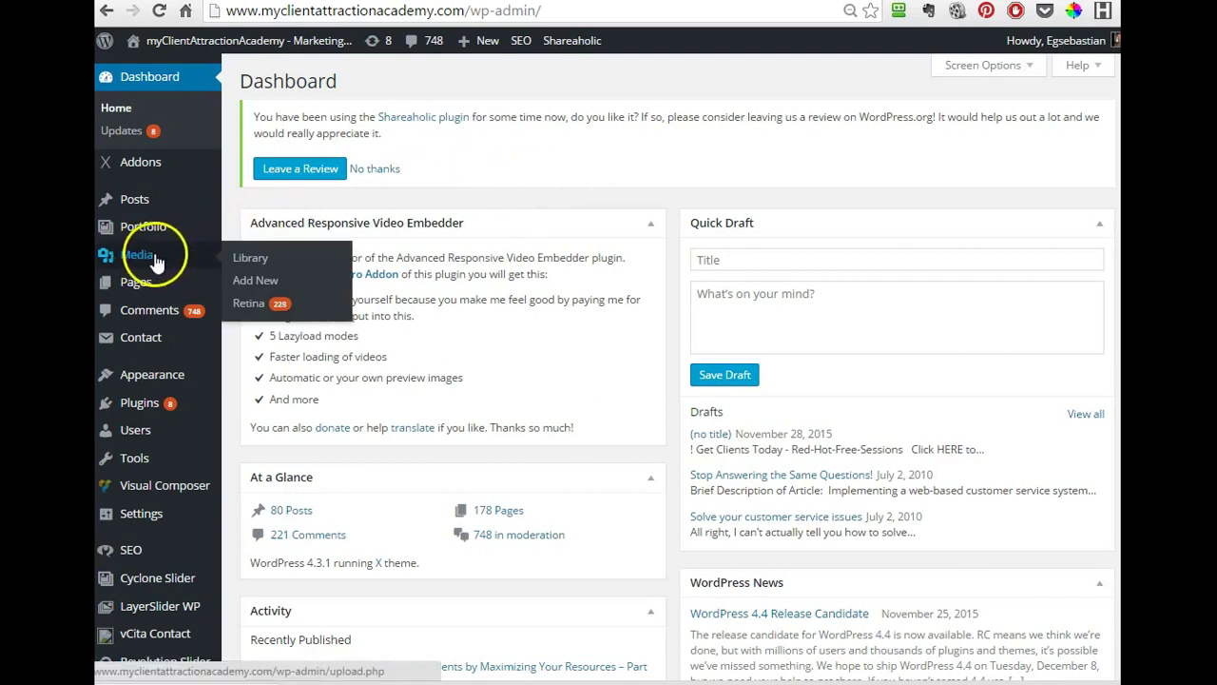
click(150, 257)
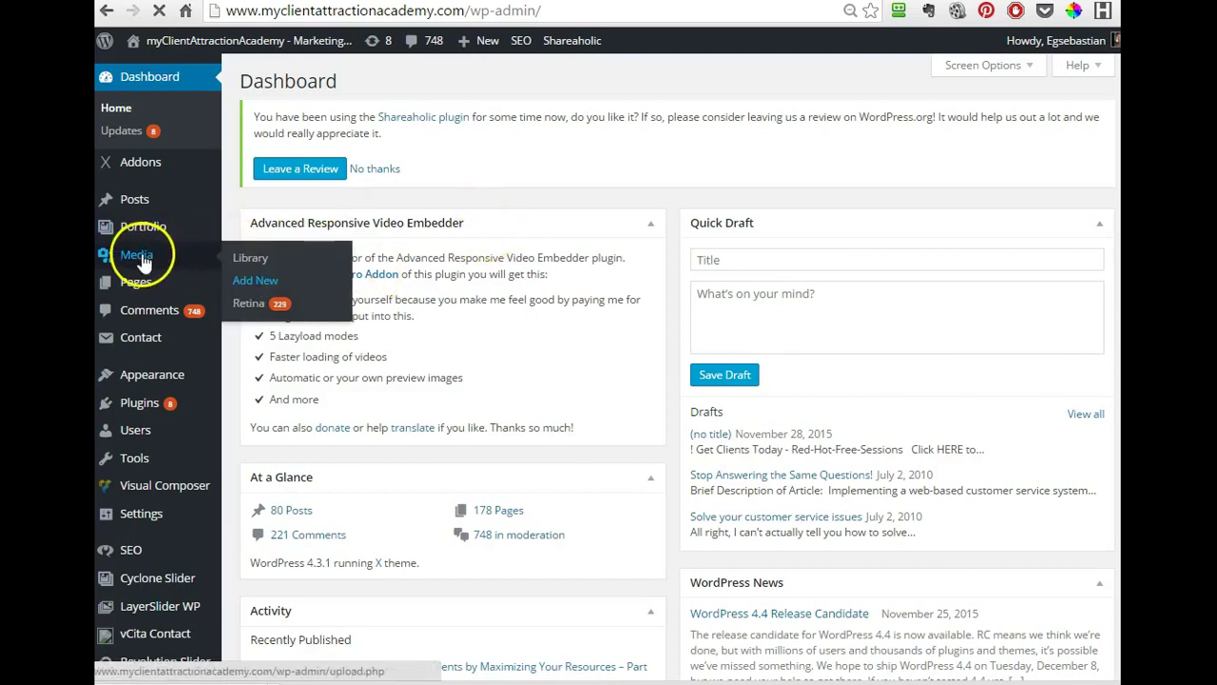
click(264, 281)
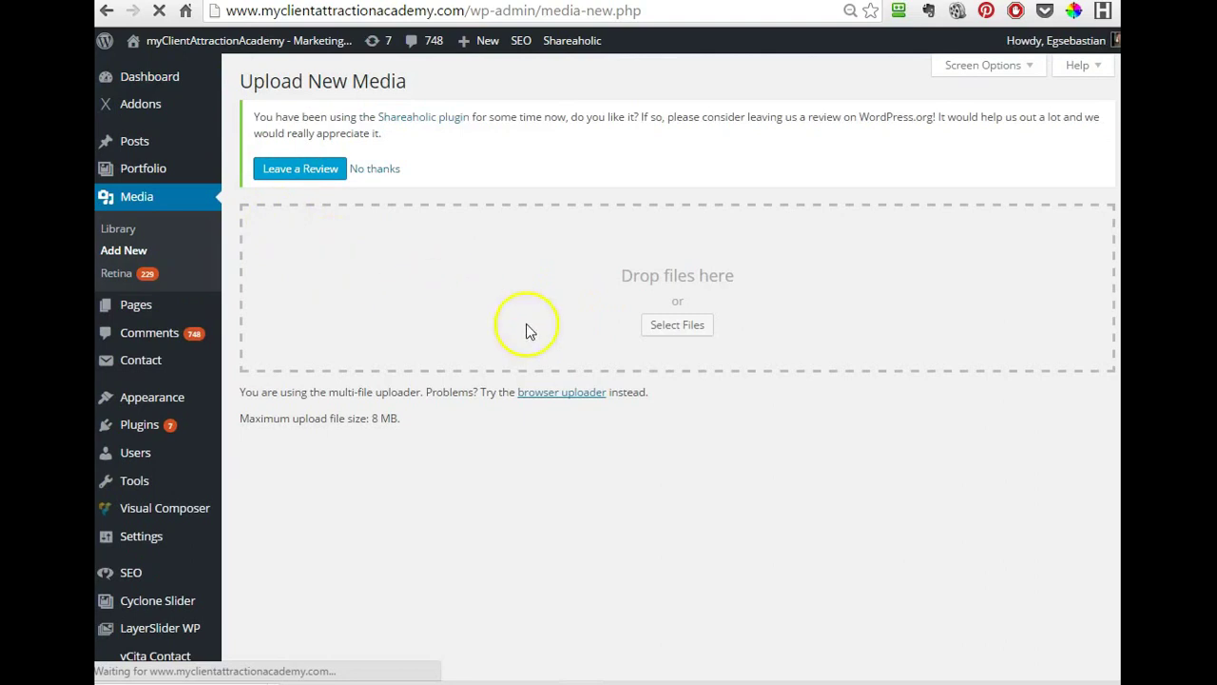
click(679, 327)
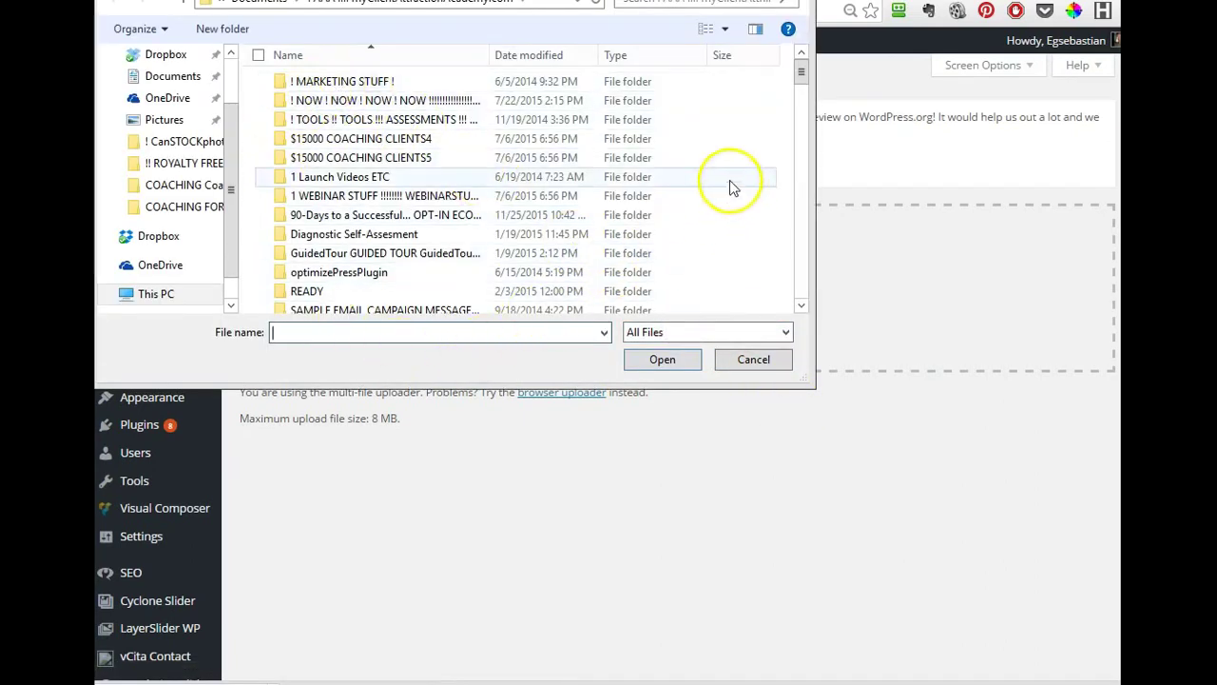
click(418, 2)
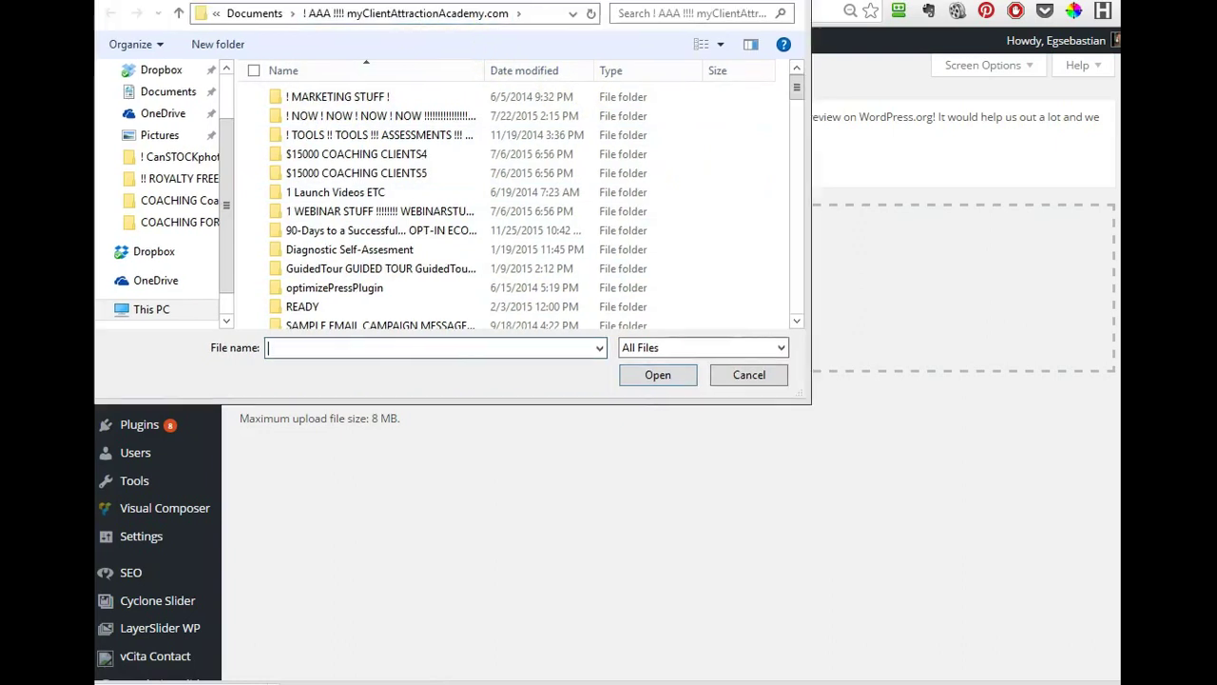
drag(408, 8, 404, 24)
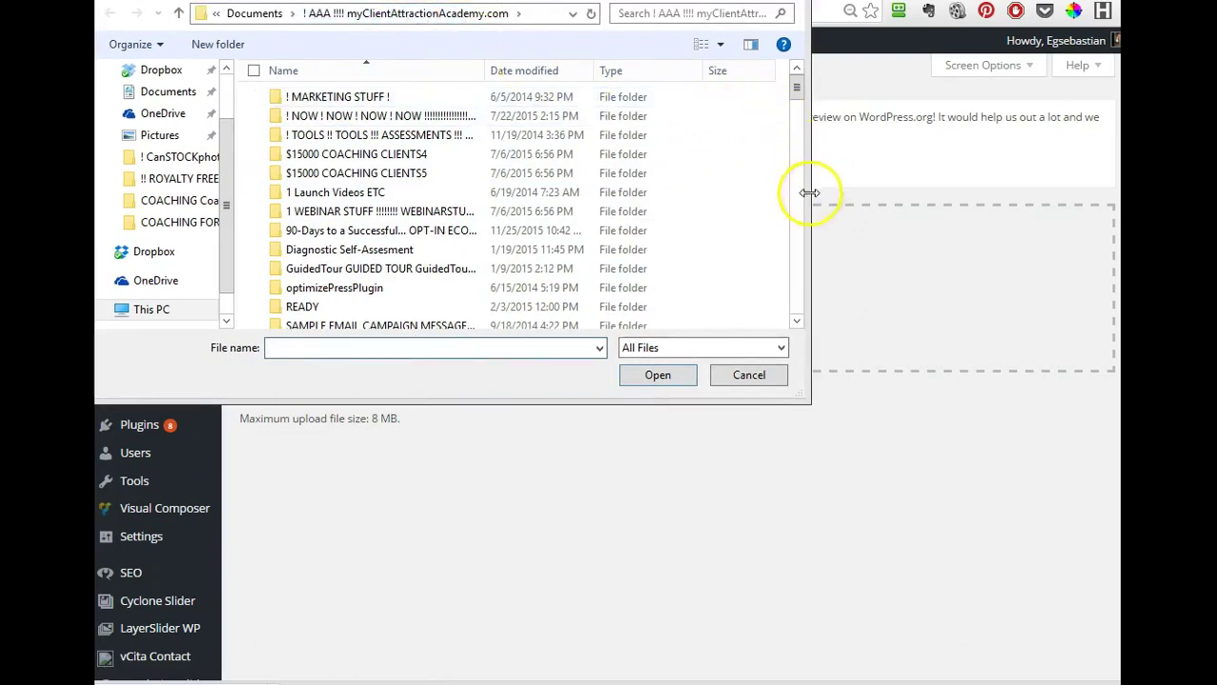
scroll(784, 219, down, 4)
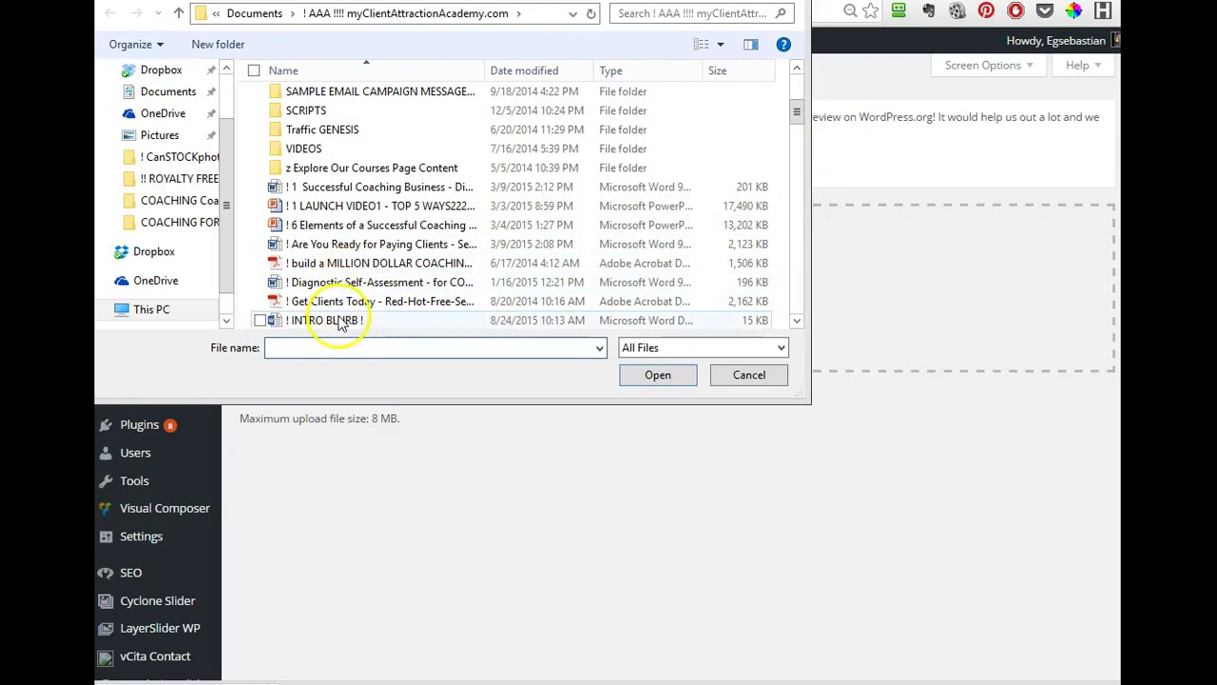
double_click(378, 266)
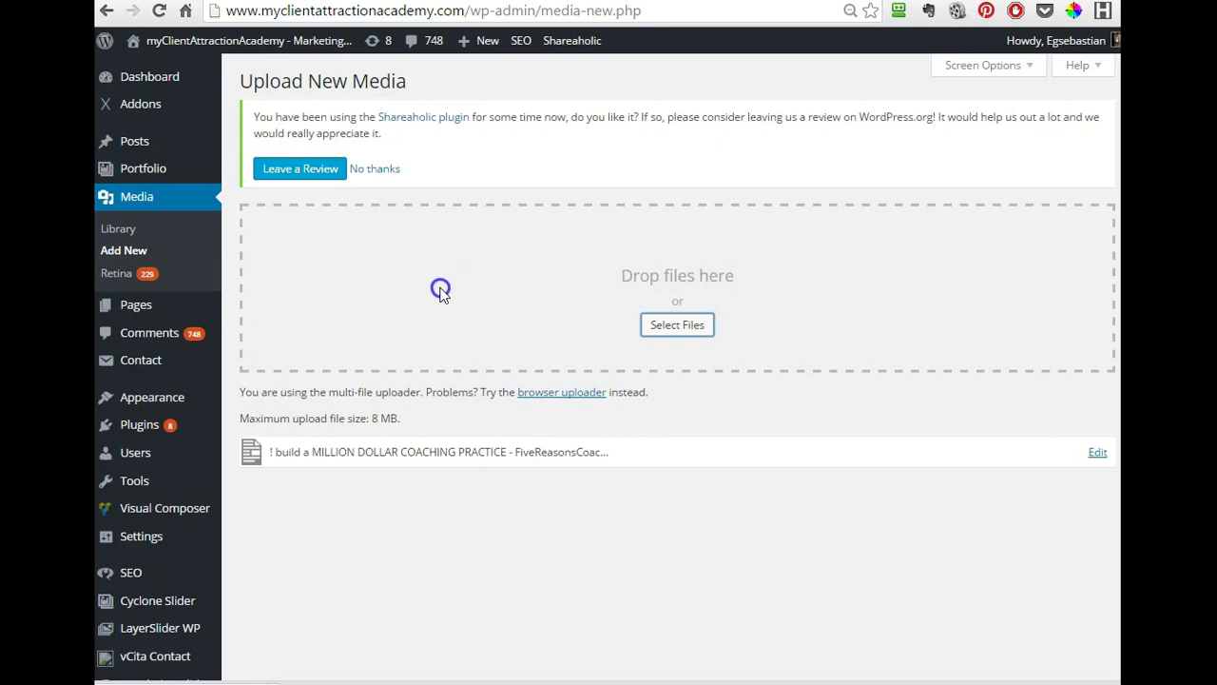
Step: Open the uploaded coaching practice PDF for editing and copy its file URL
key(ctrl+0)
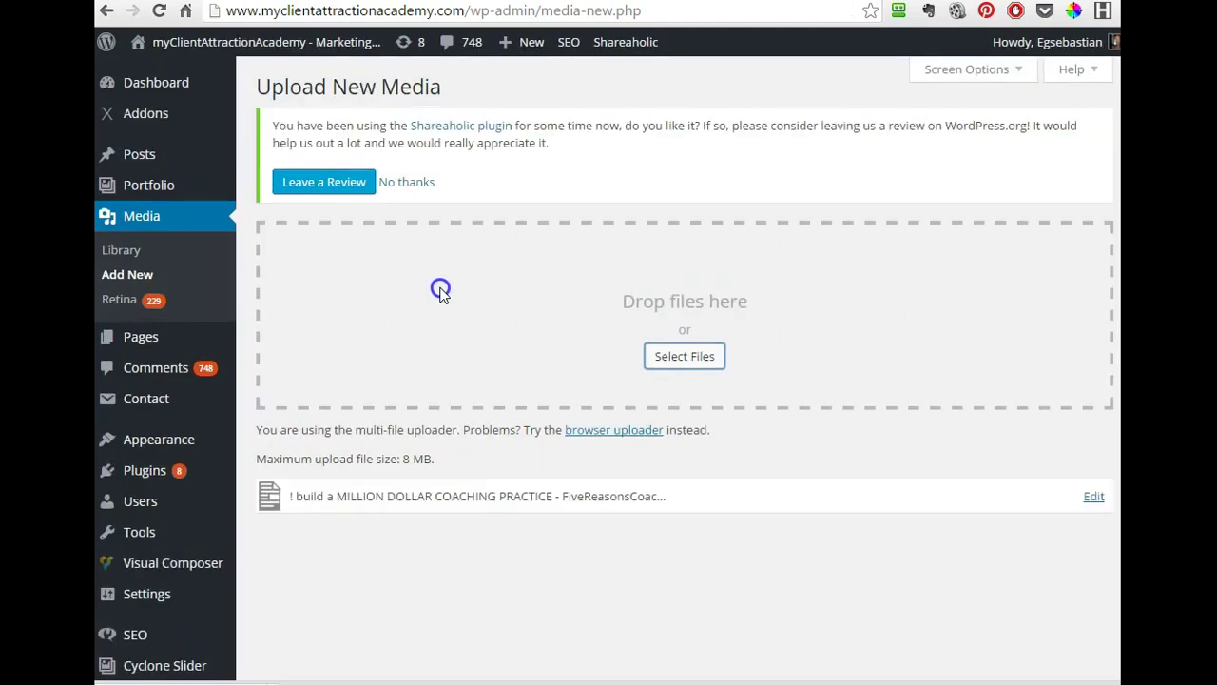
key(ctrl+plus)
key(ctrl+0)
click(521, 332)
click(600, 522)
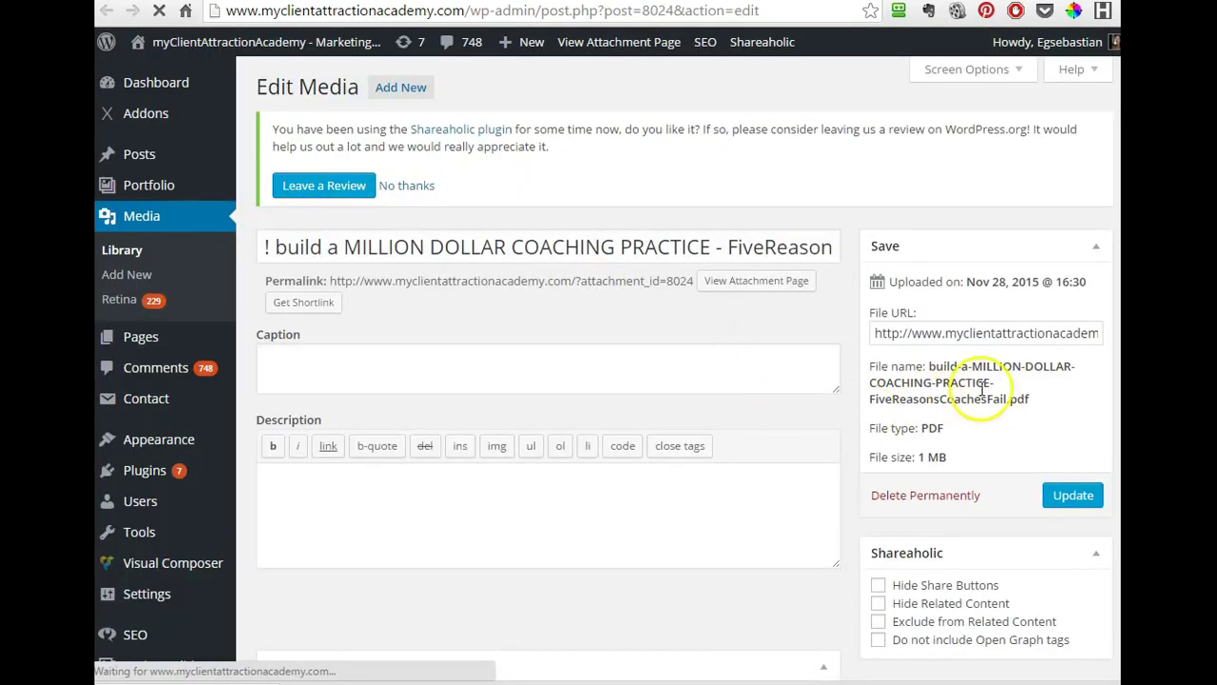
right_click(1008, 337)
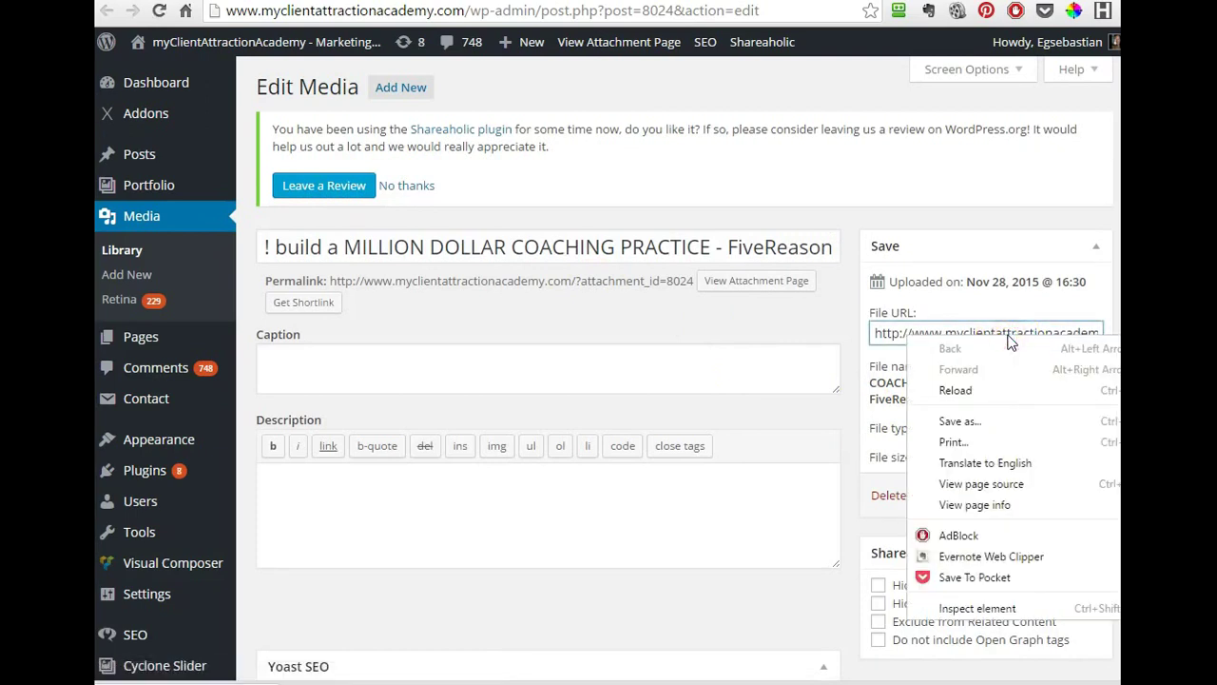
click(923, 332)
click(928, 334)
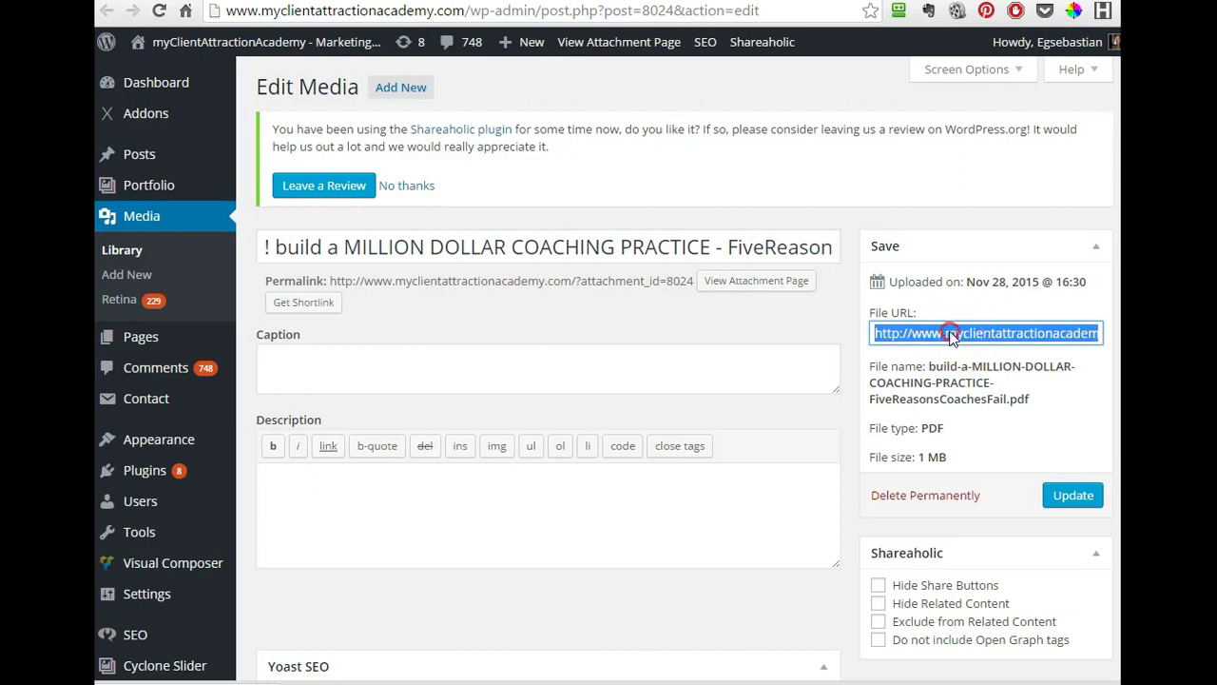
right_click(952, 334)
click(828, 345)
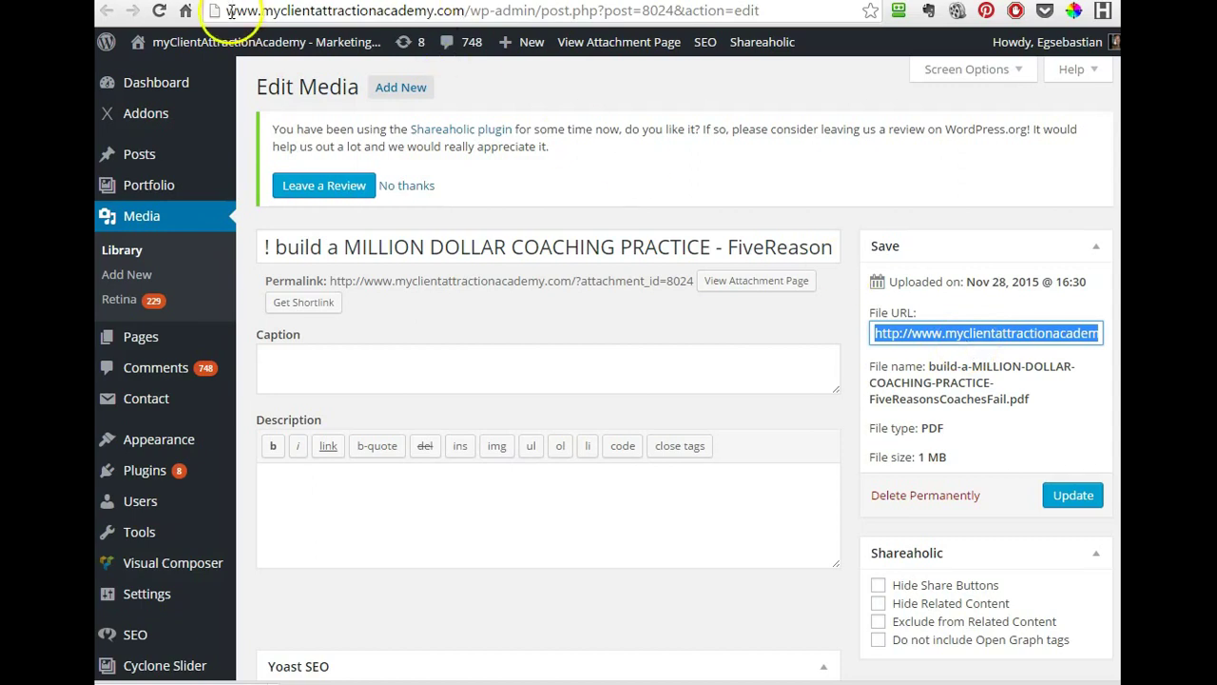
Step: Start a new blog post with an empty body
mouse_move(227, 128)
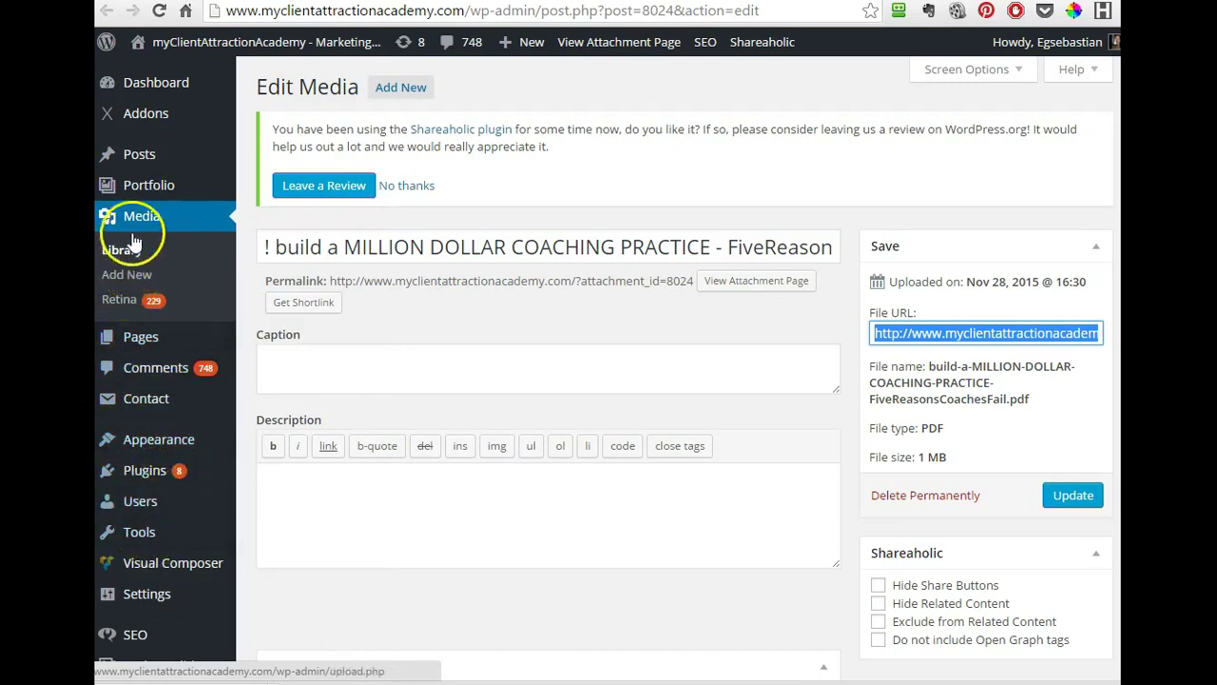
mouse_move(136, 161)
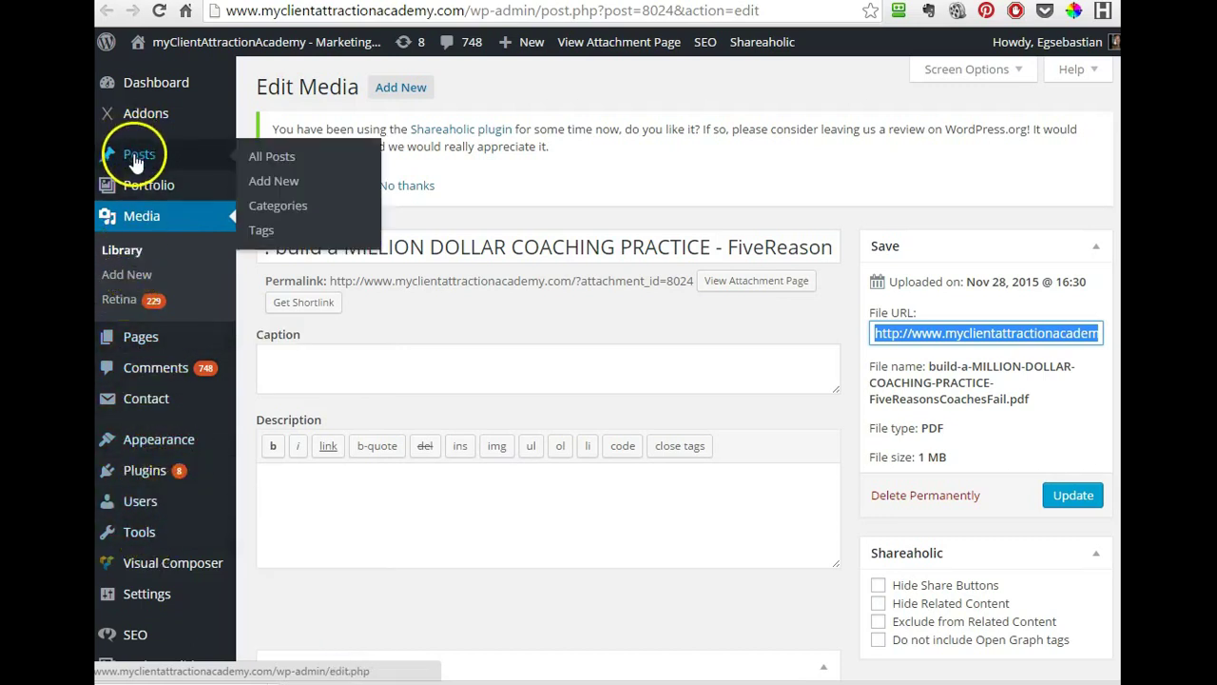
click(270, 181)
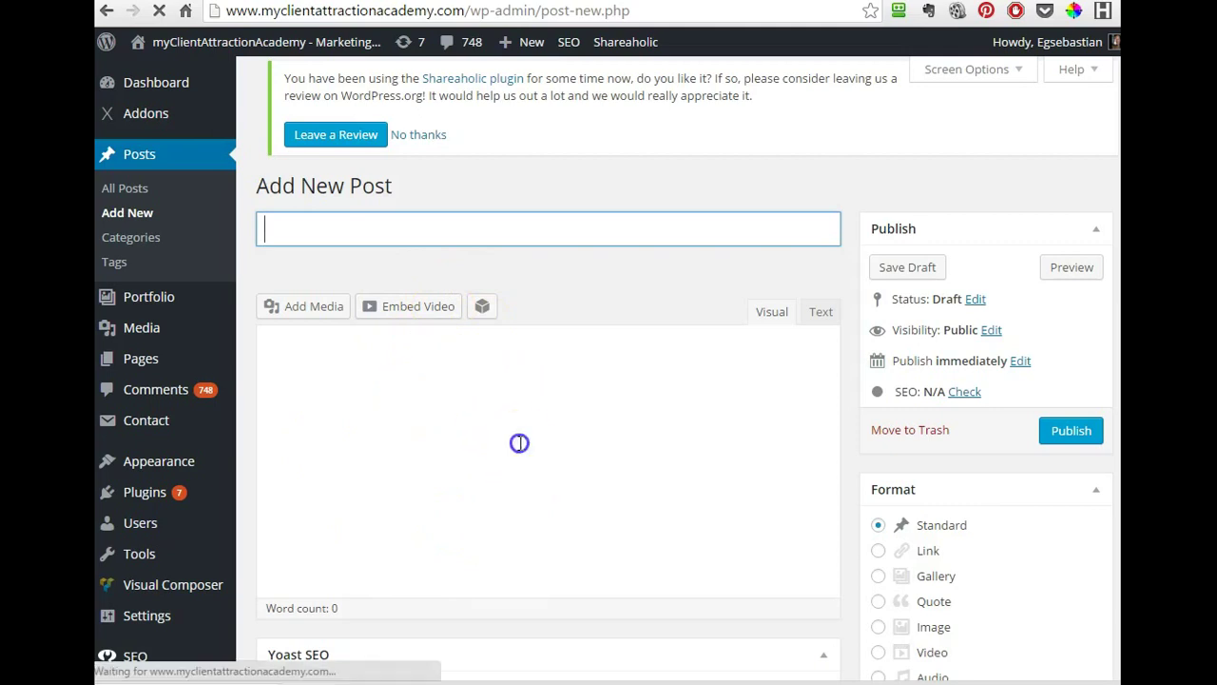
click(411, 361)
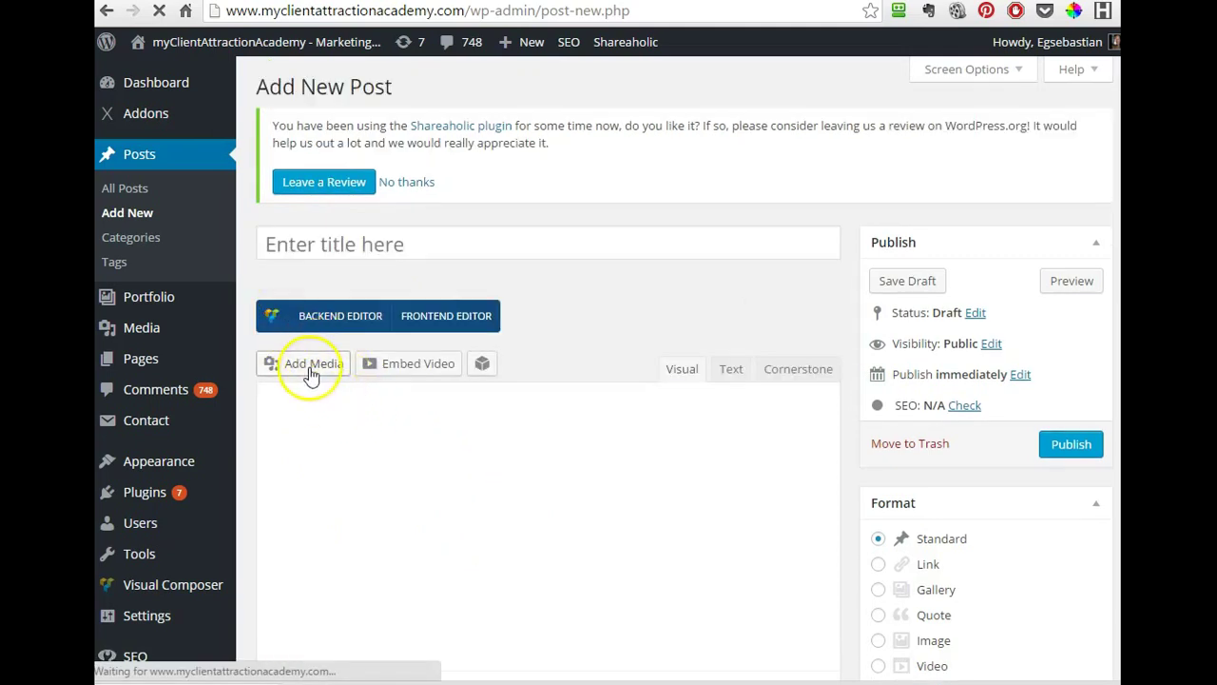
Step: Upload the PDF "! OnlinePresentationCrashCourse" through the new post's Insert Media dialog
click(309, 366)
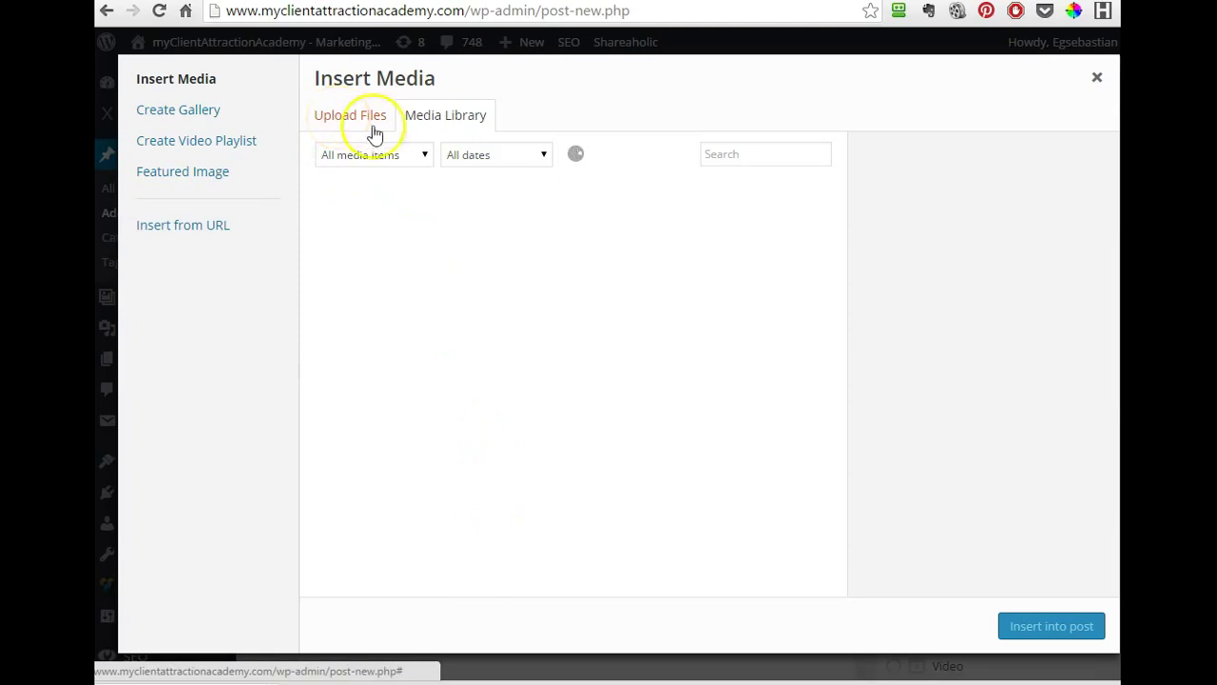
click(338, 124)
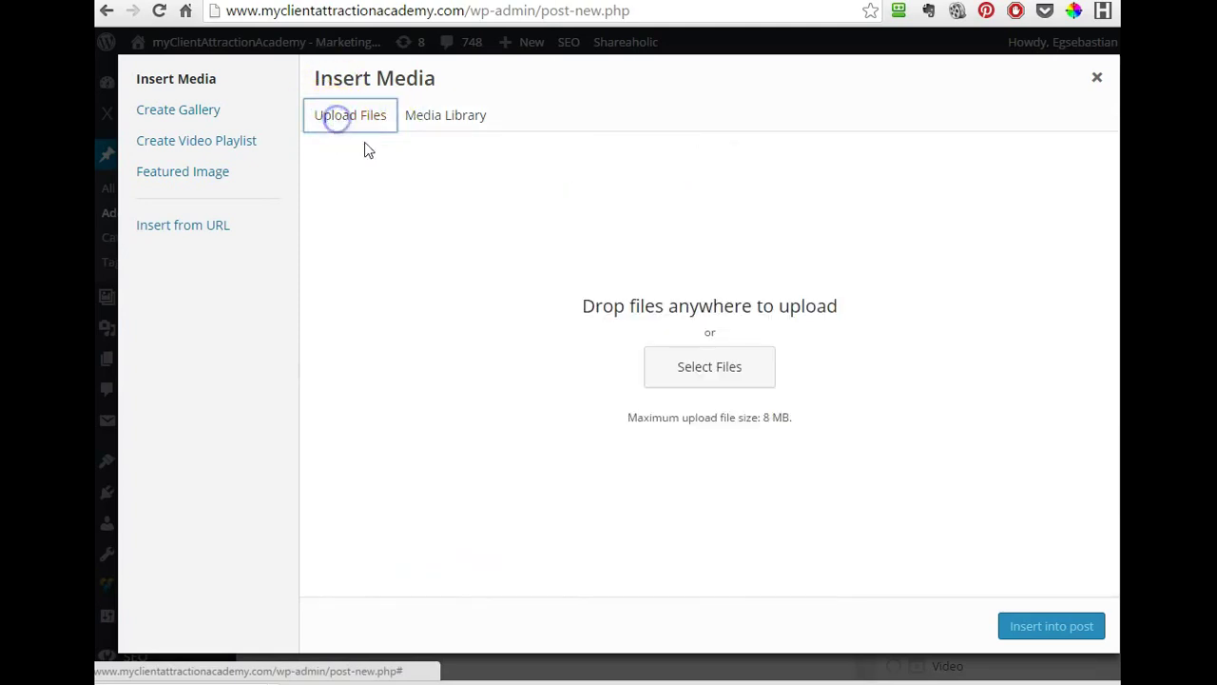
click(685, 375)
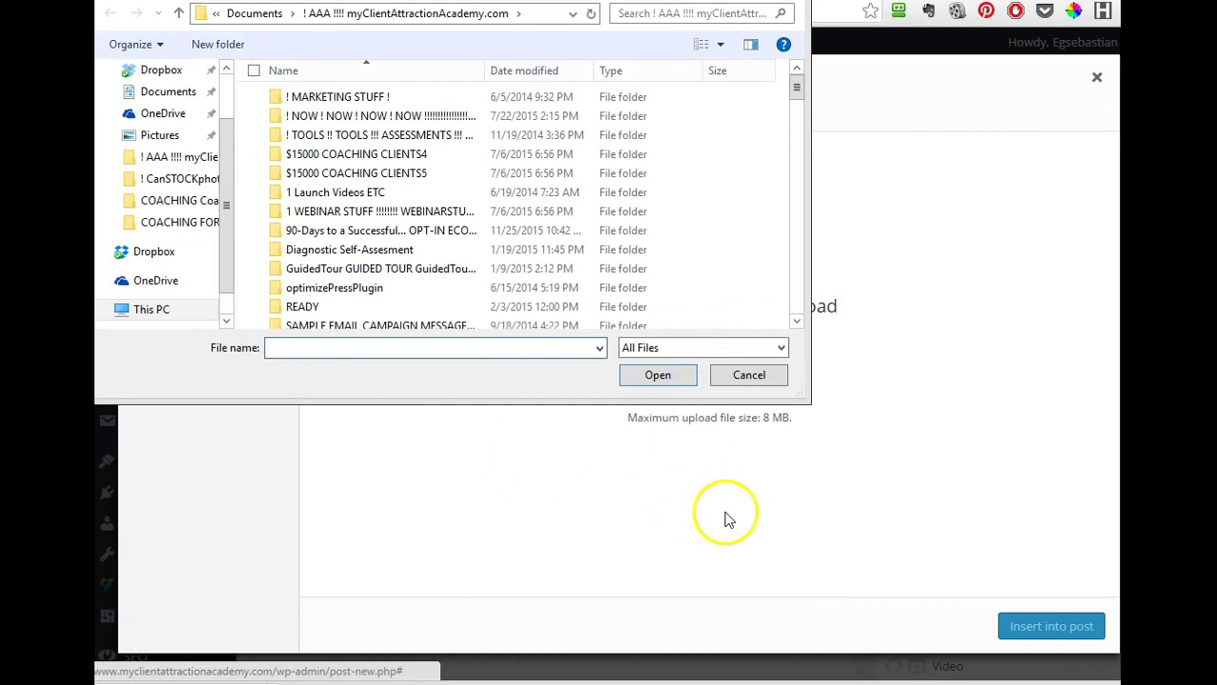
drag(796, 86, 799, 120)
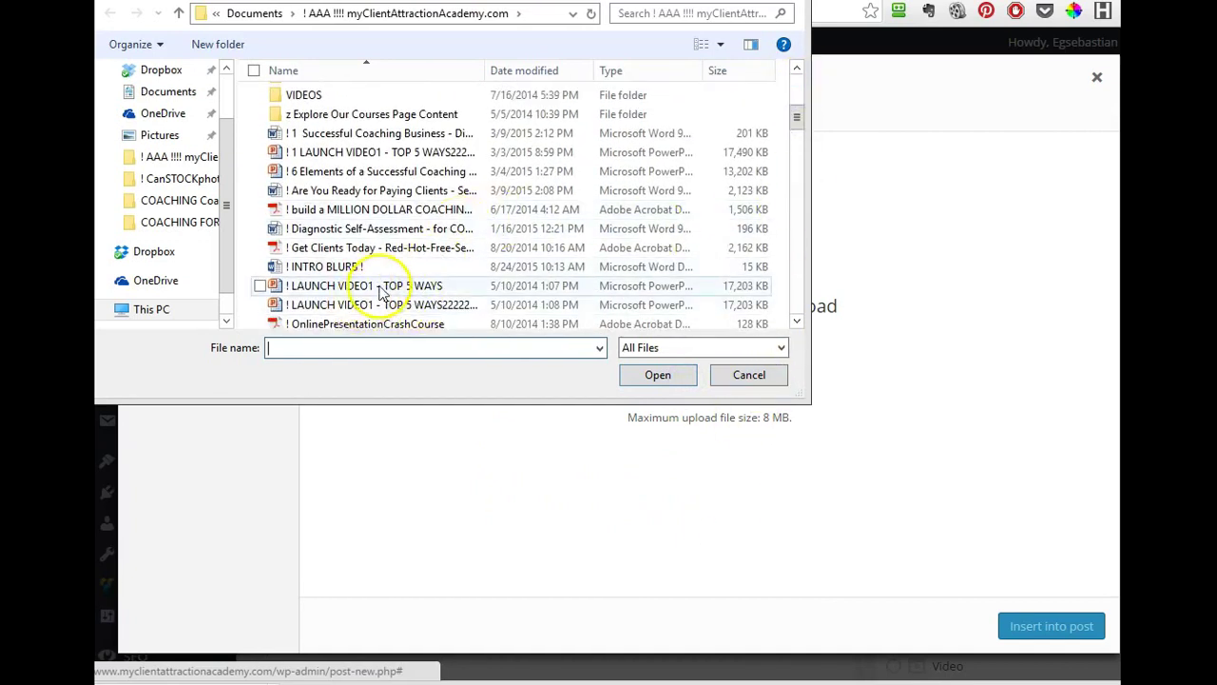
click(371, 320)
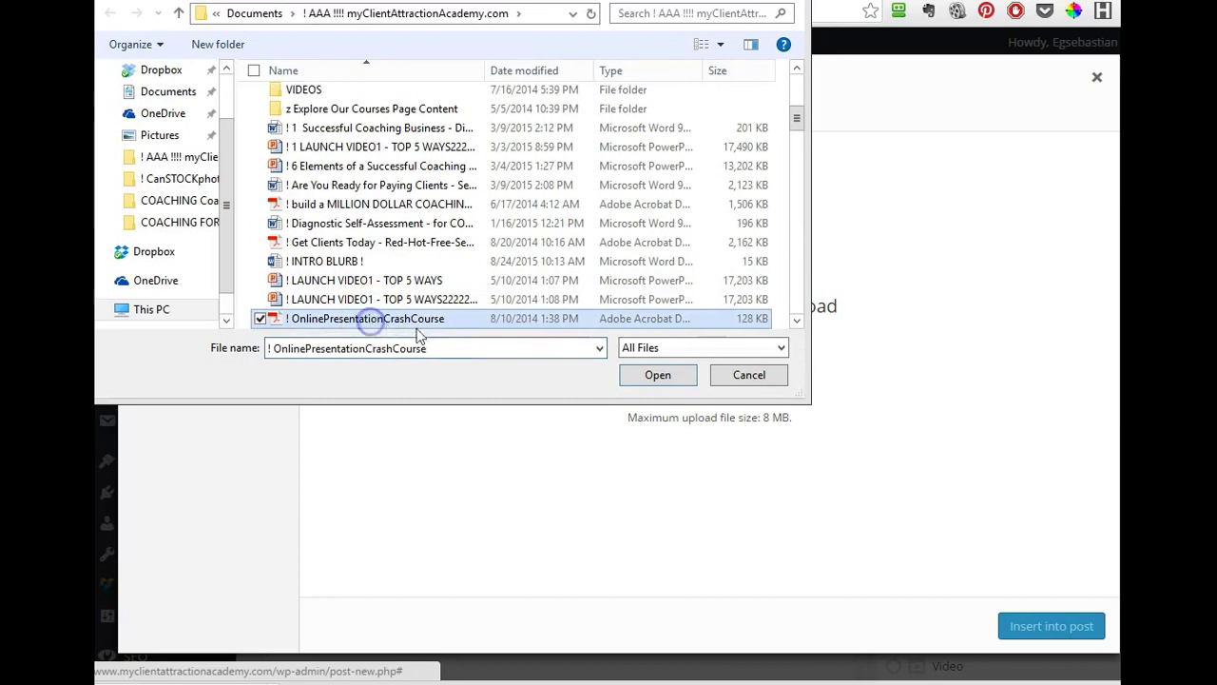
click(674, 377)
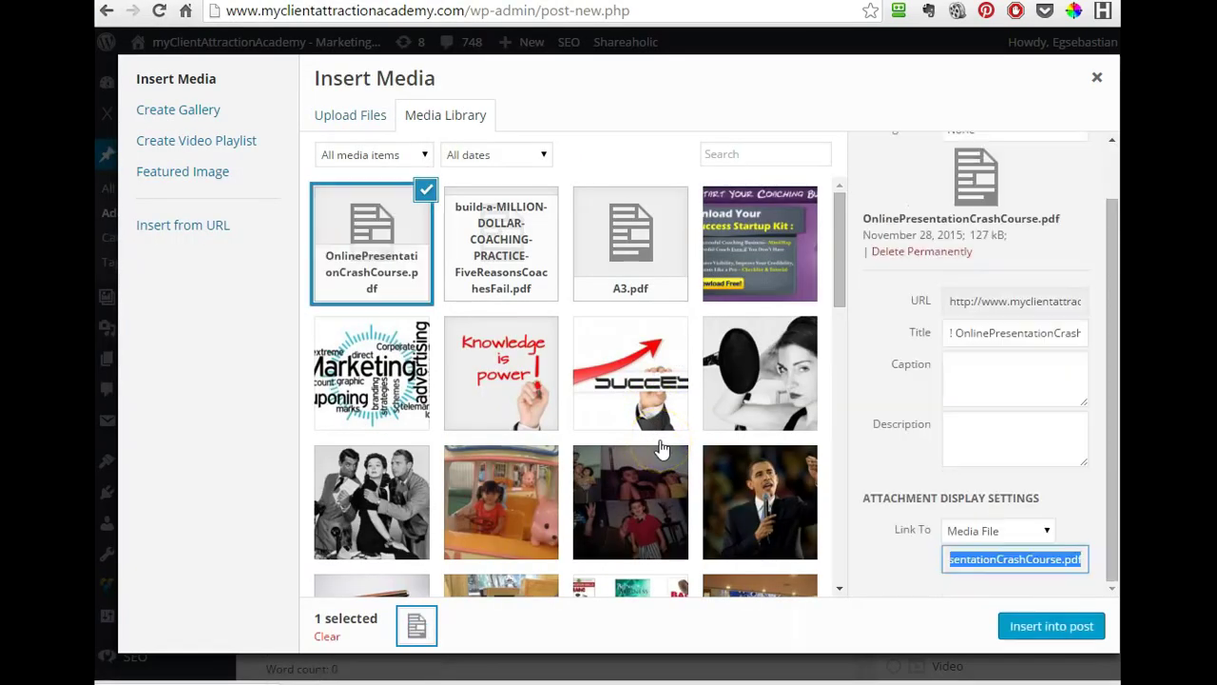
Step: Copy the URL of OnlinePresentationCrashCourse.pdf from its attachment details
click(1034, 303)
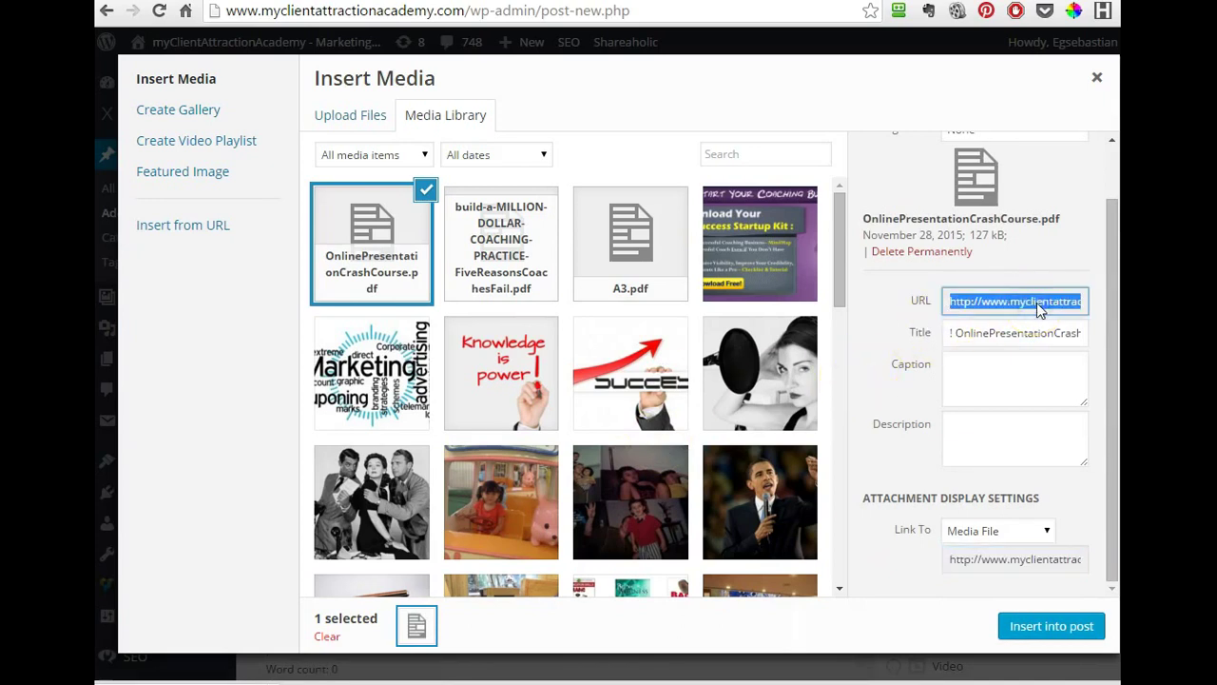
right_click(1037, 302)
click(873, 313)
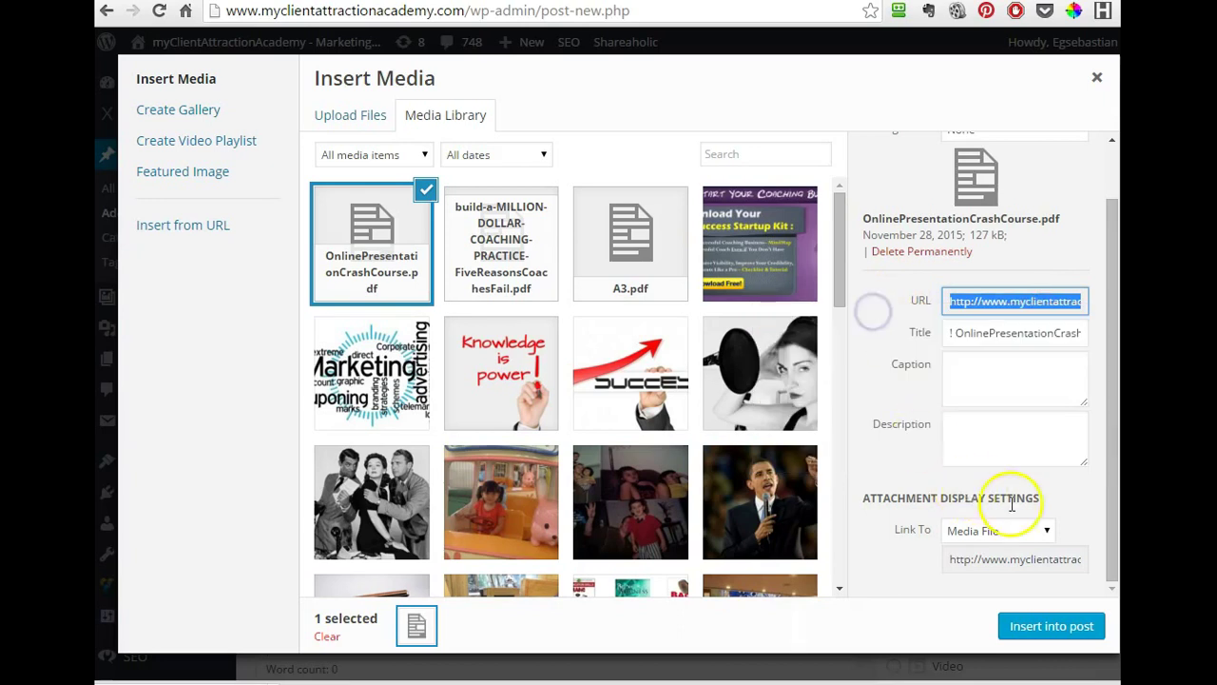
Step: Insert OnlinePresentationCrashCourse.pdf into the post as a link and place the cursor at the end of the link text
click(1050, 627)
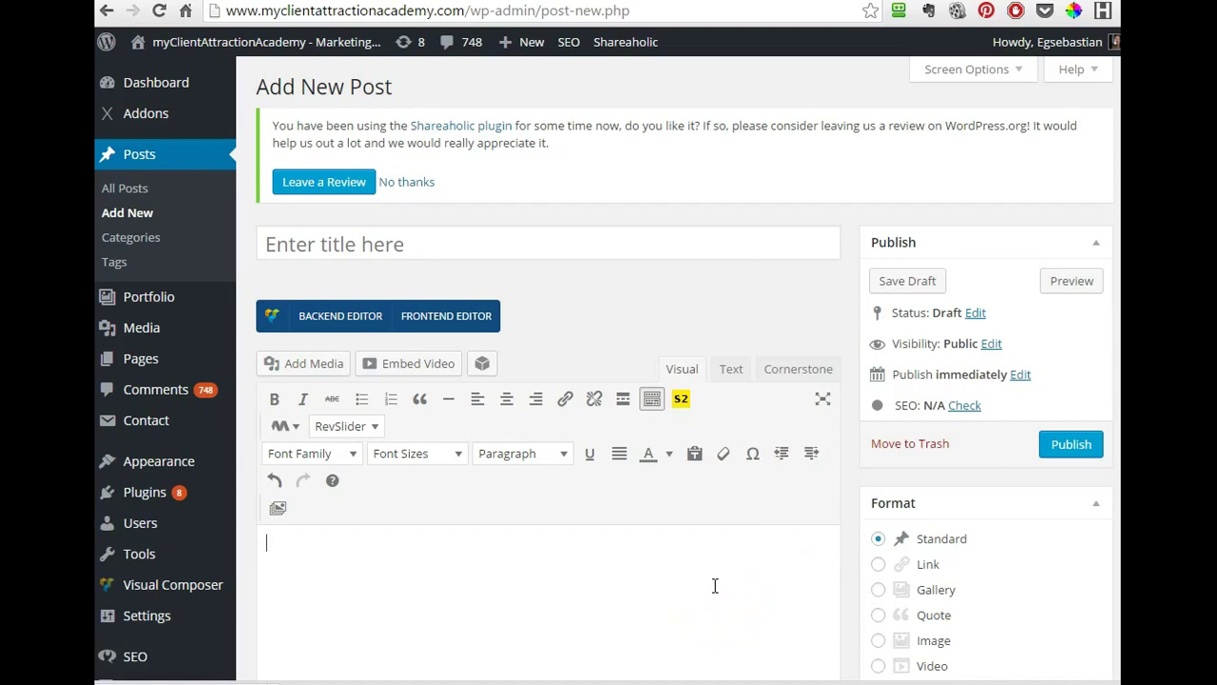
scroll(716, 586, down, 1)
click(695, 579)
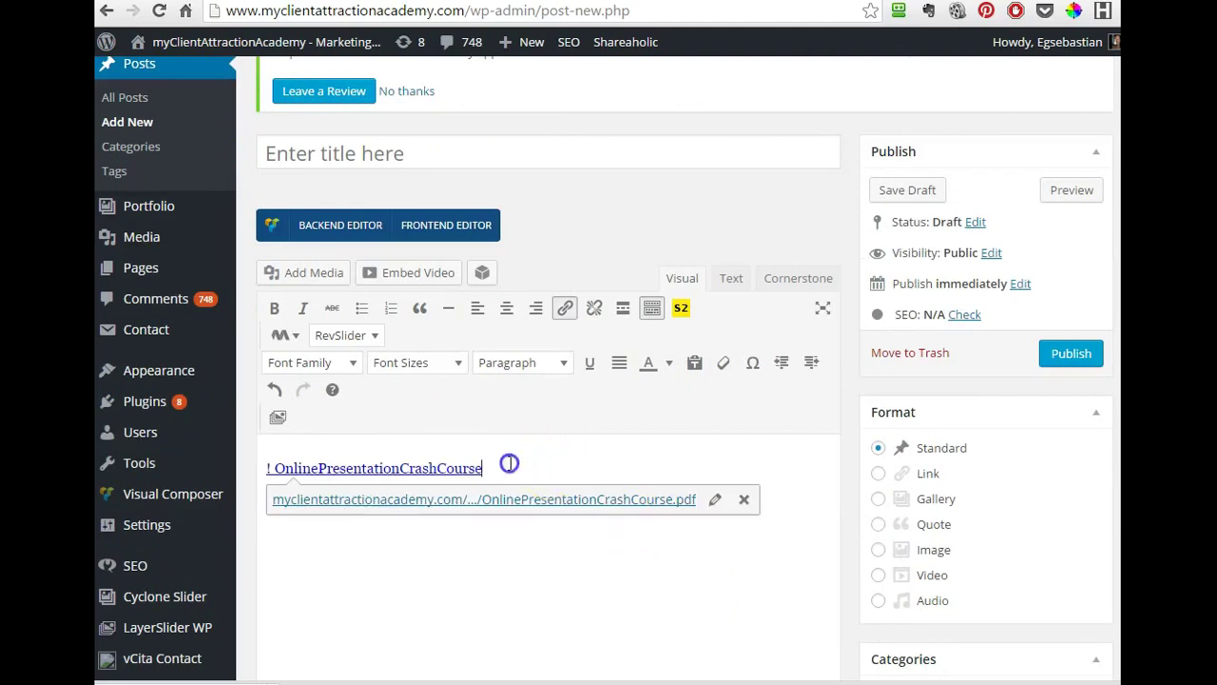
Step: Center the OnlinePresentationCrashCourse link in the post and set its font size to 18pt
drag(408, 459, 253, 481)
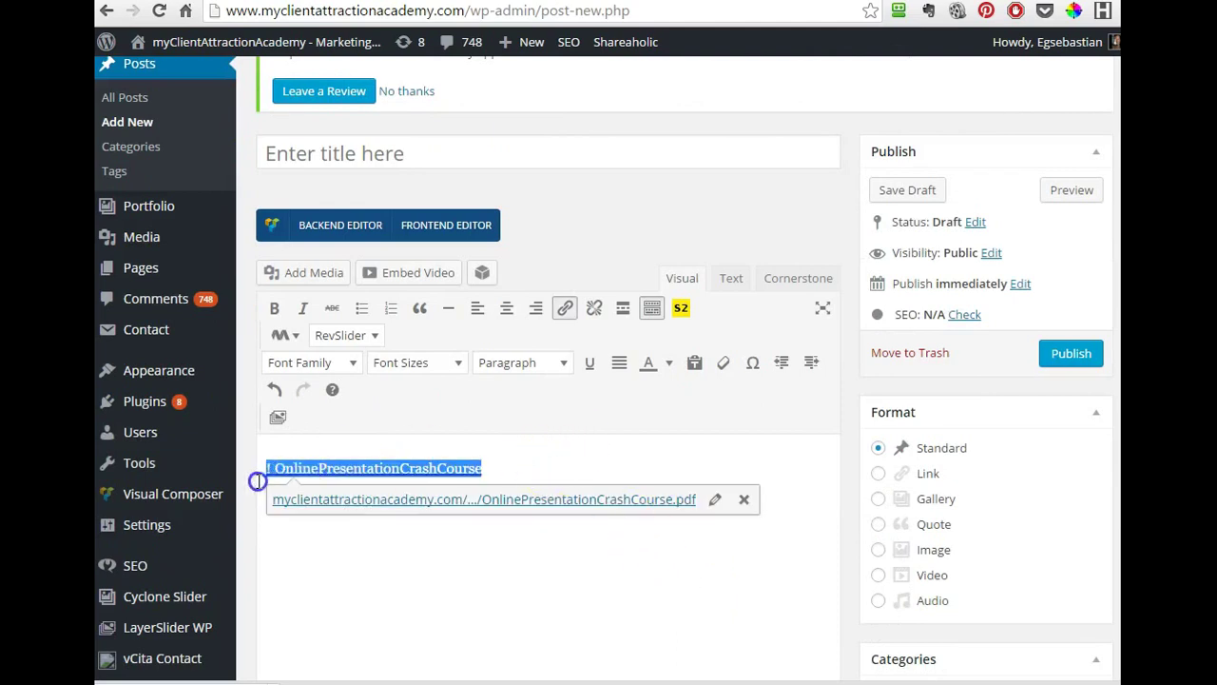
click(507, 312)
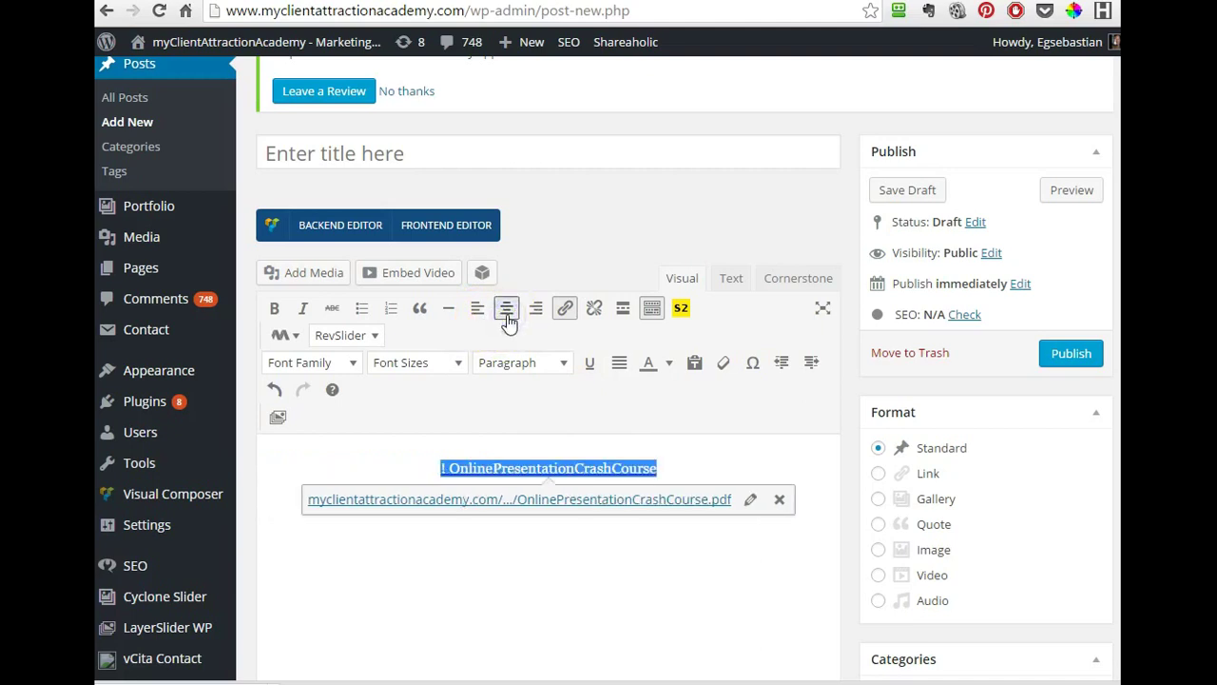
click(435, 367)
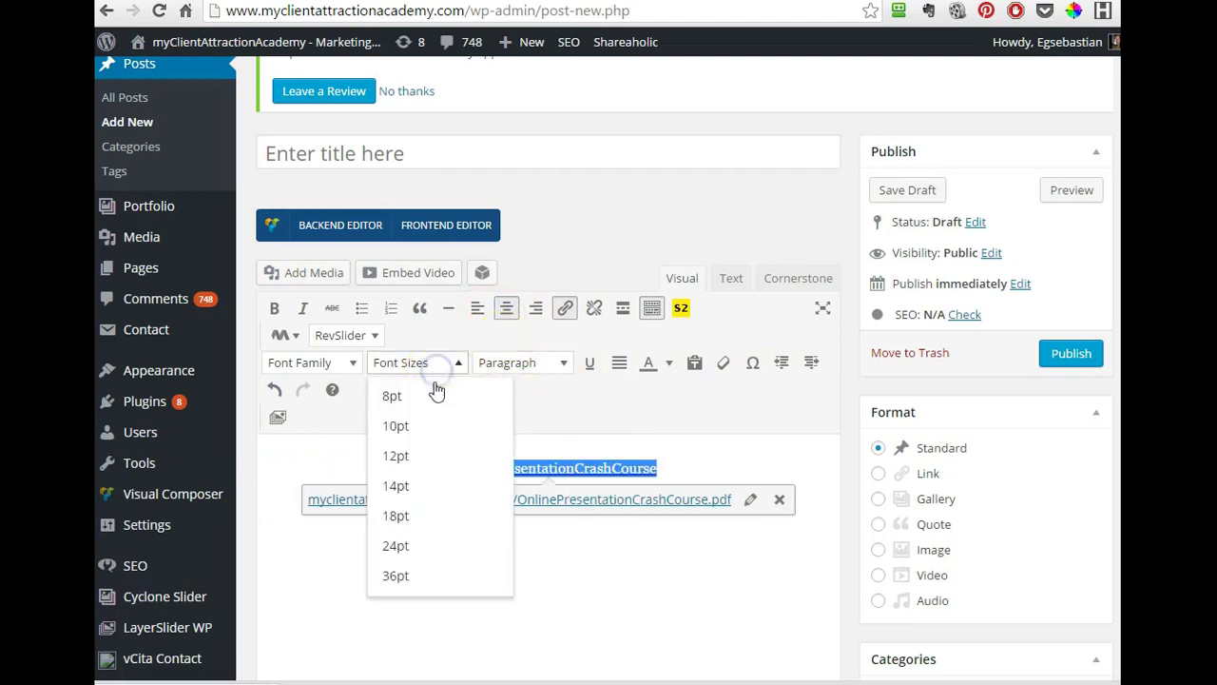
click(415, 487)
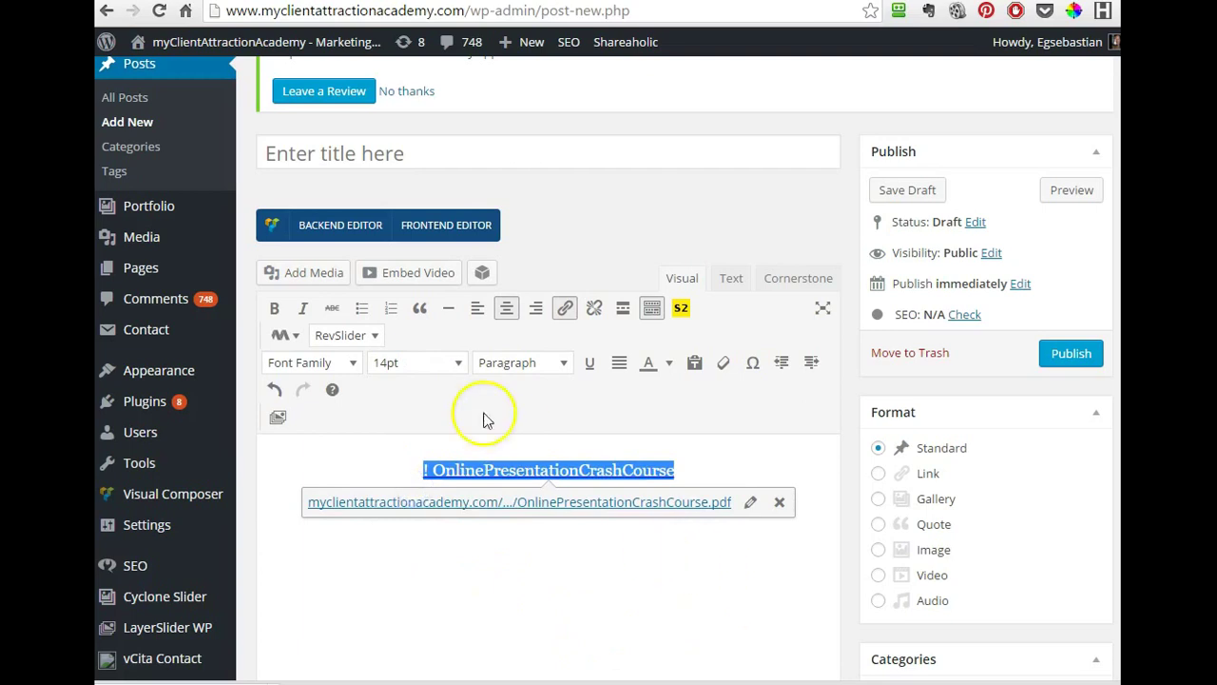
click(443, 364)
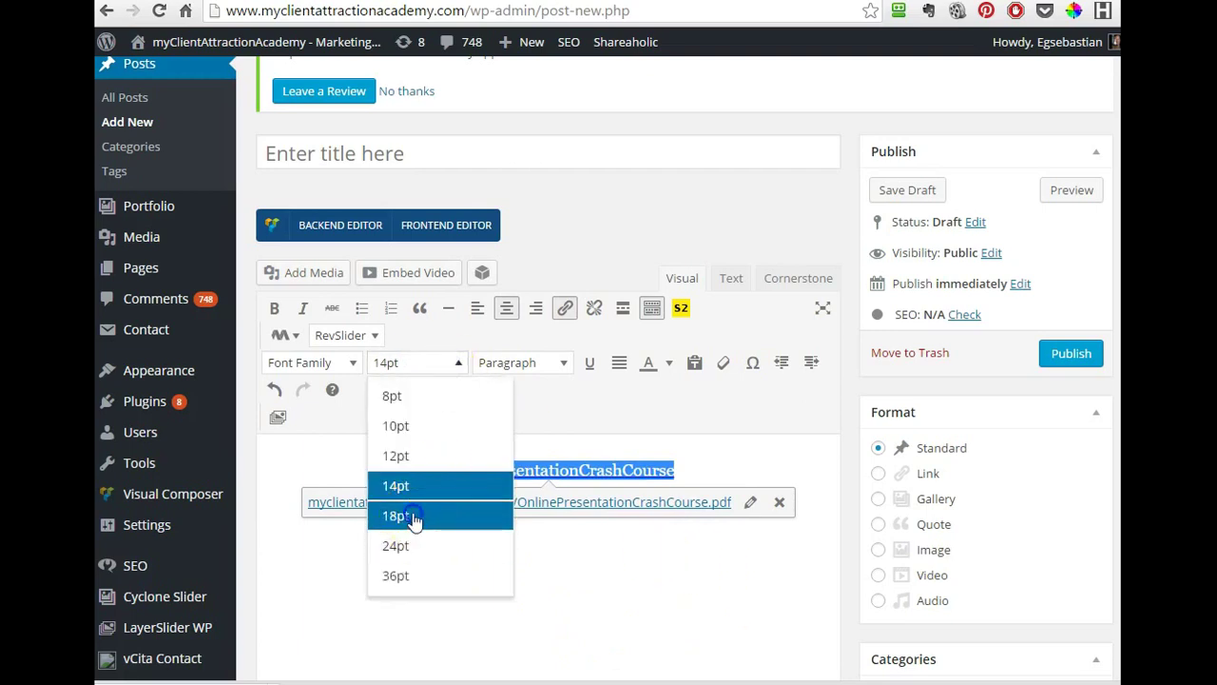
click(414, 516)
click(740, 472)
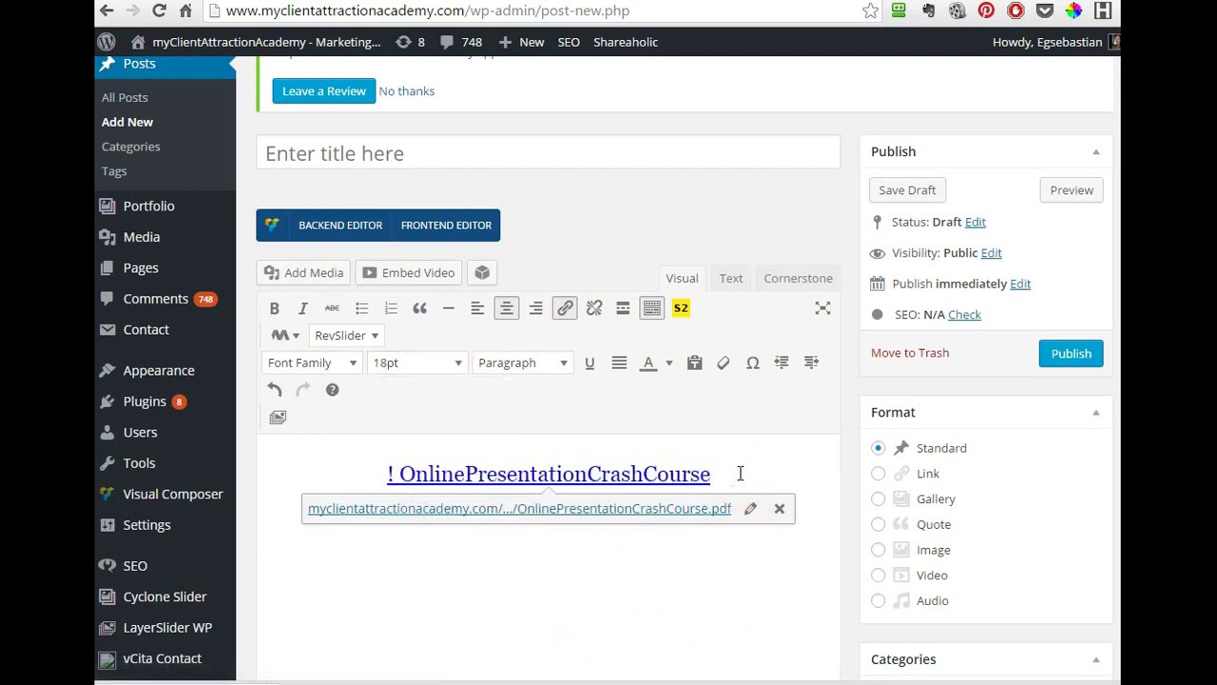
Step: Add a left-aligned line reading "Click HERE to Get the Cool eBook!" below the centered PDF link
key(Return)
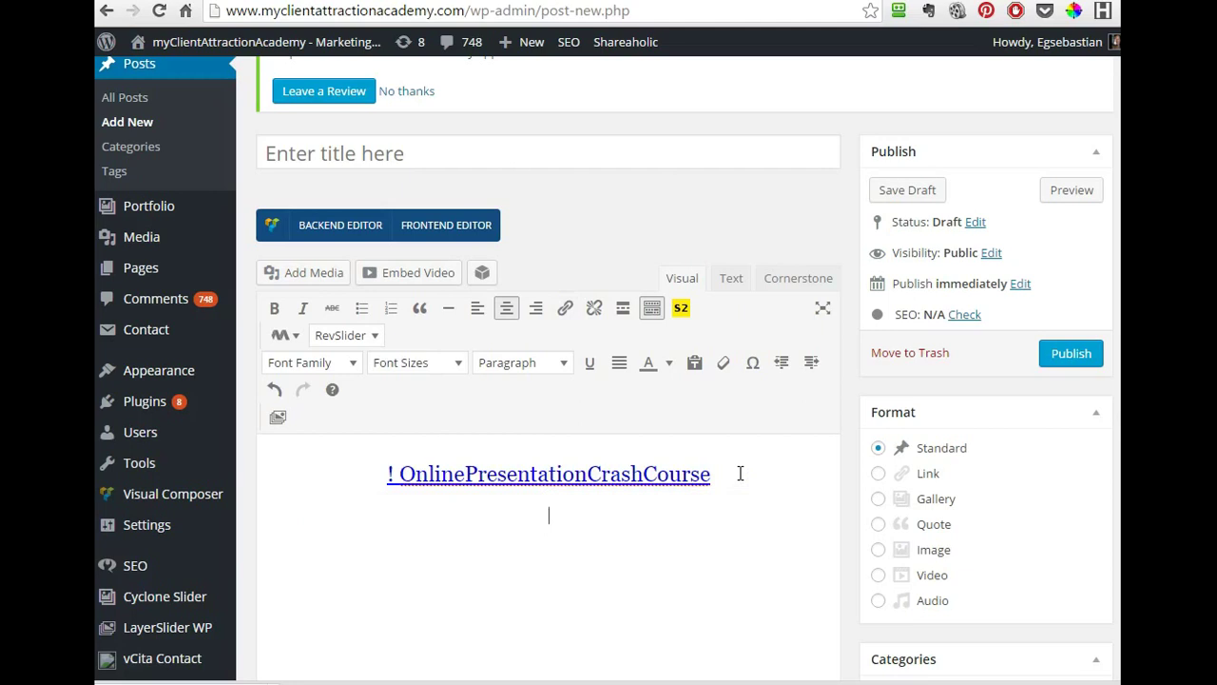
click(478, 308)
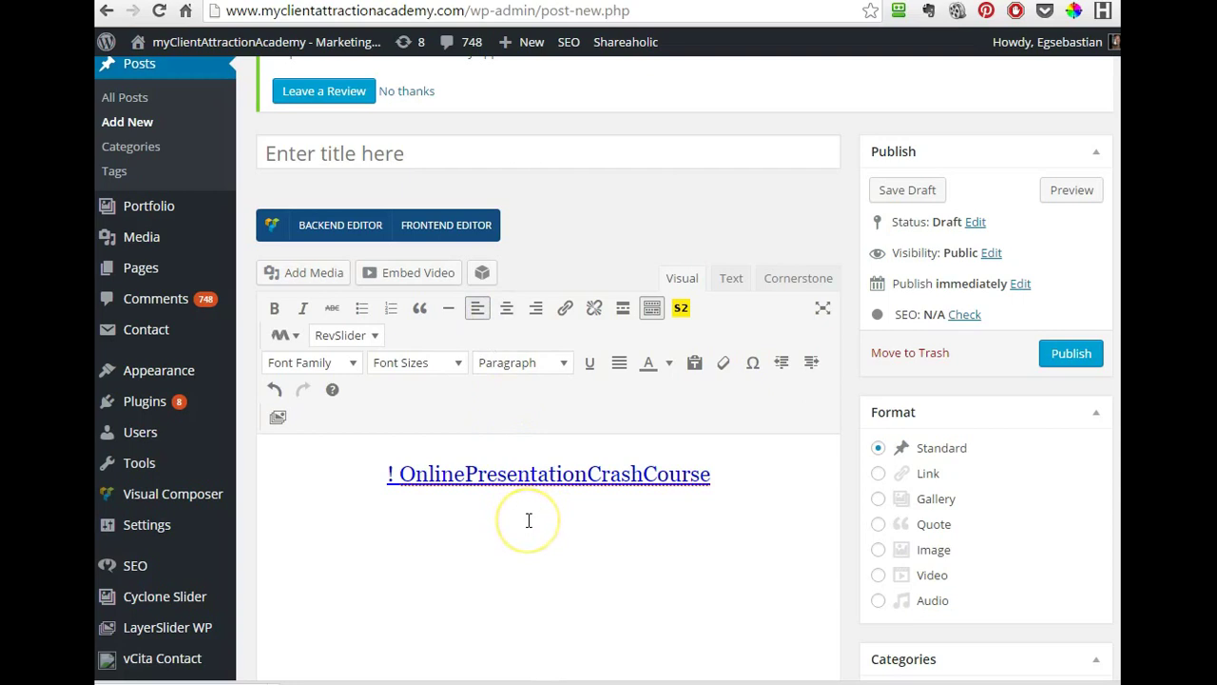
scroll(529, 521, down, 1)
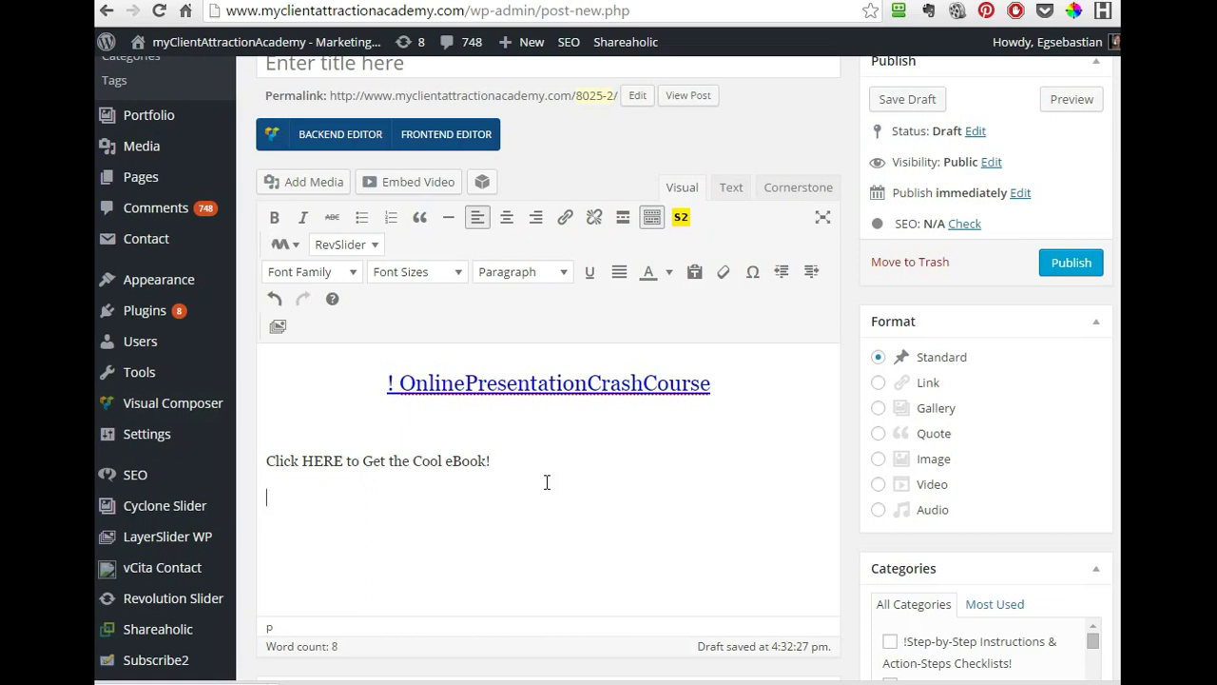
Step: Link the whole "Click HERE to Get the Cool eBook!" line to the copied OnlinePresentationCrashCourse.pdf URL, opening in a new window/tab
drag(516, 470, 299, 454)
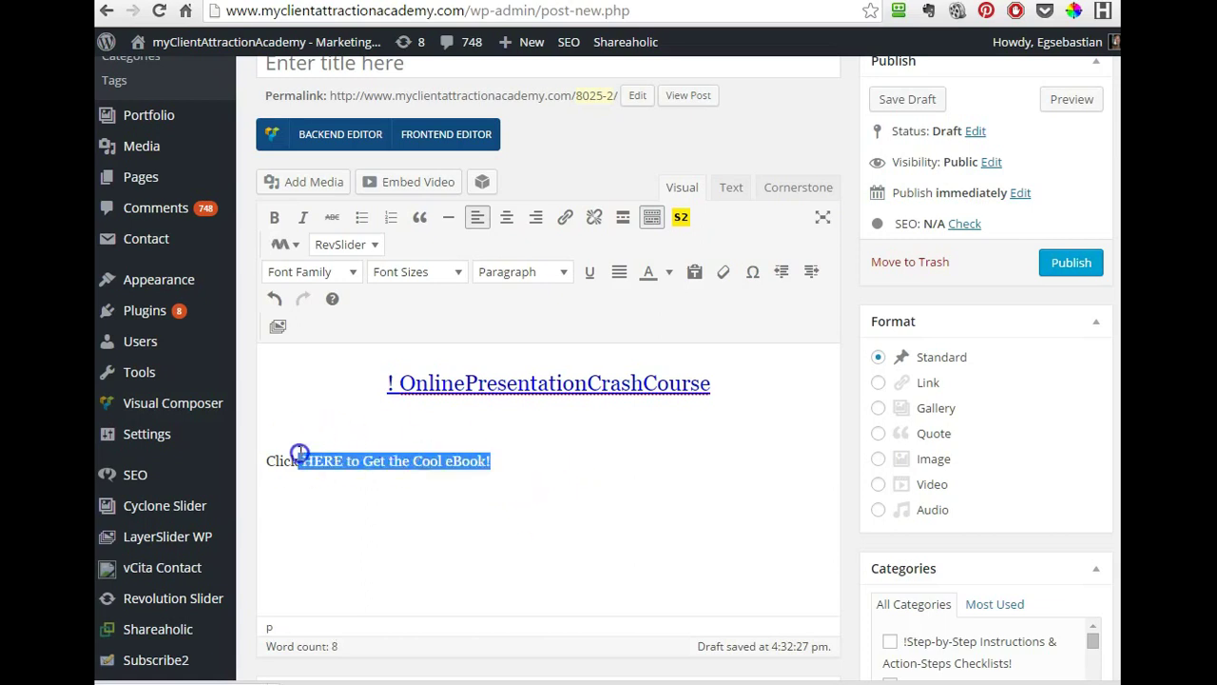
click(307, 505)
triple_click(329, 462)
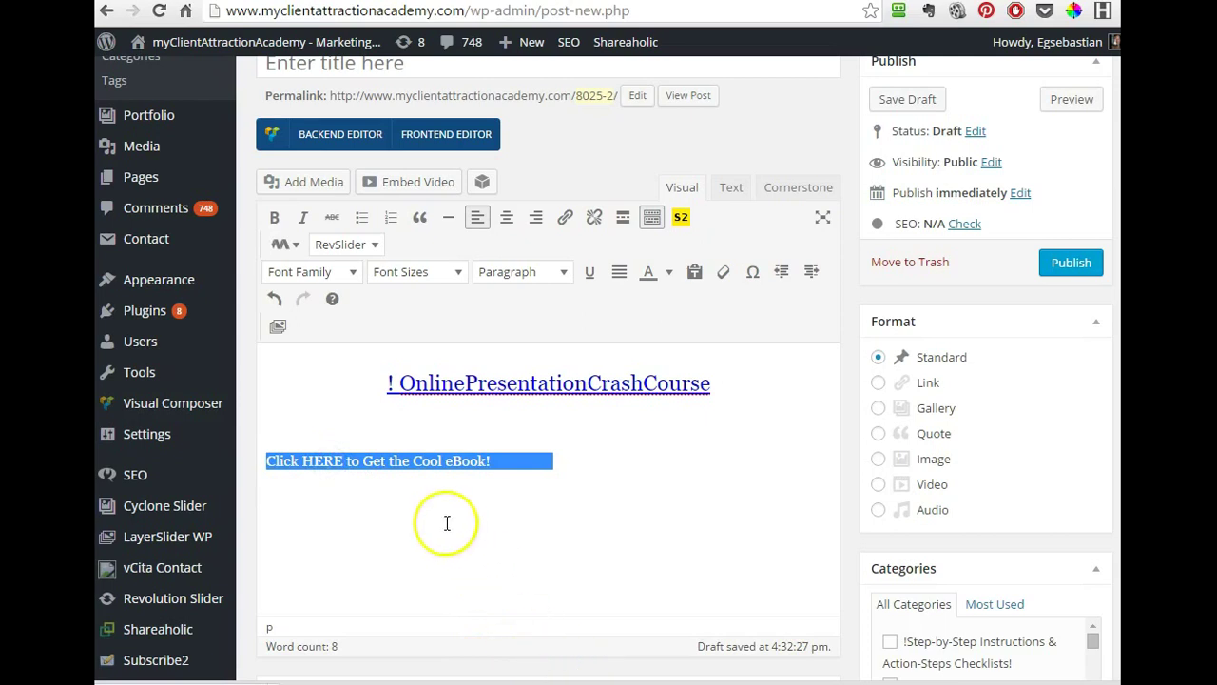
click(565, 219)
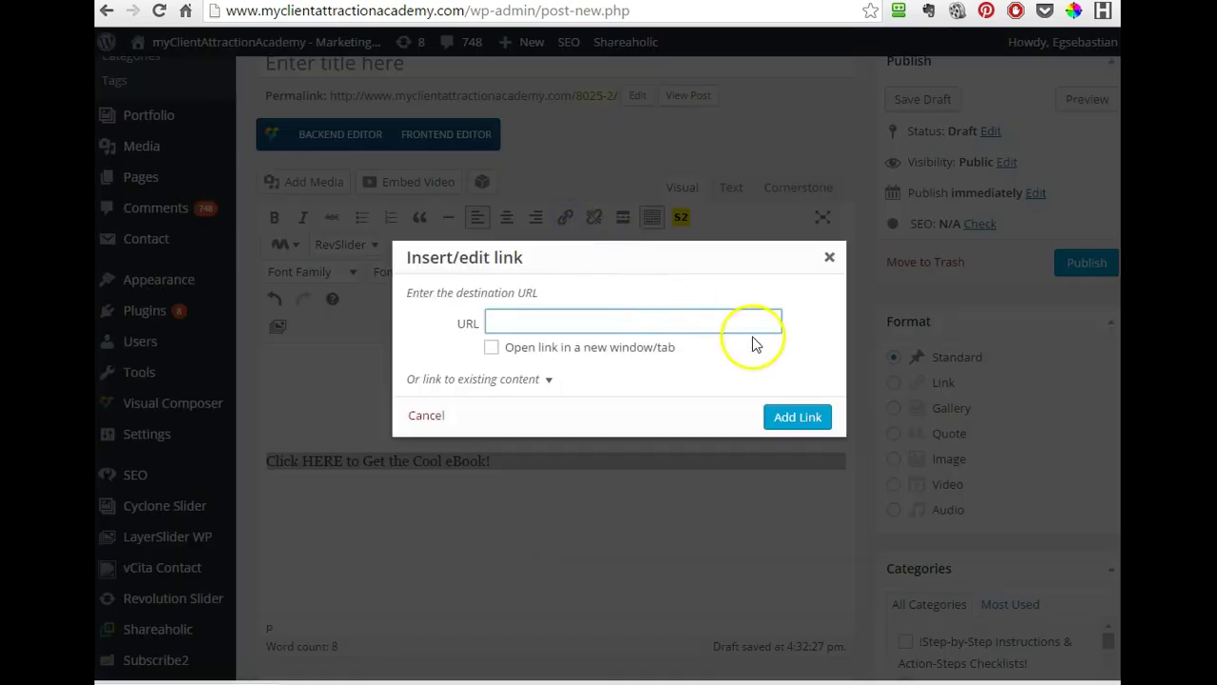
key(ctrl+v)
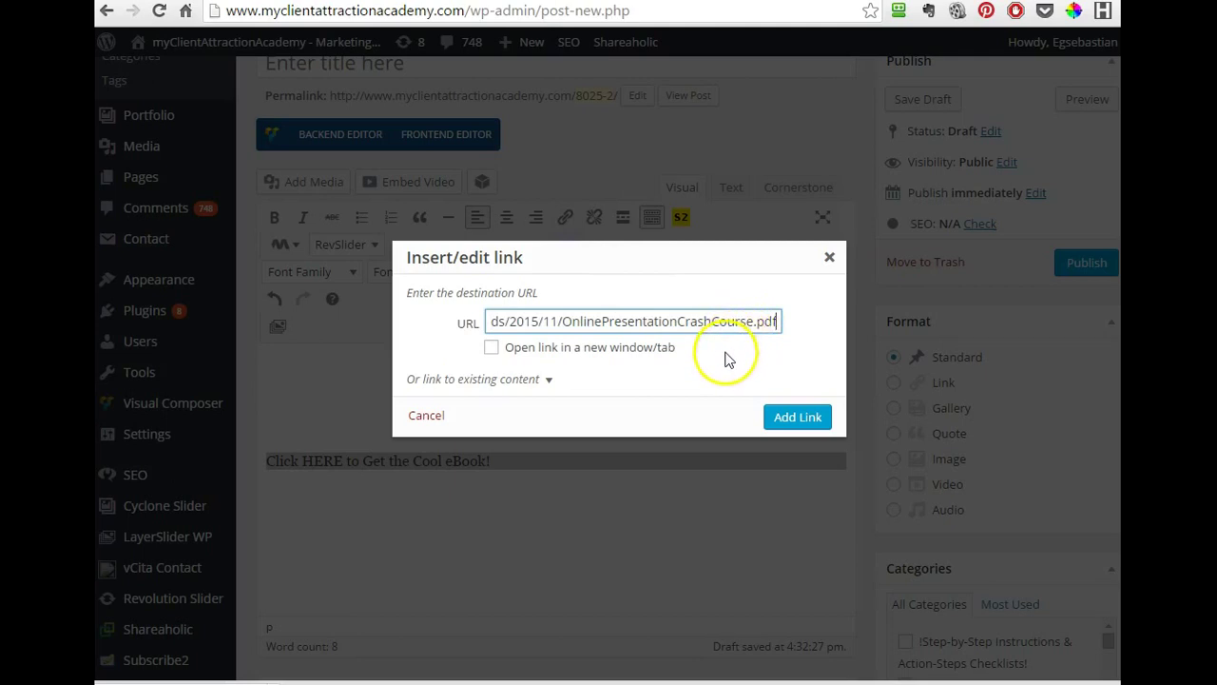
click(491, 352)
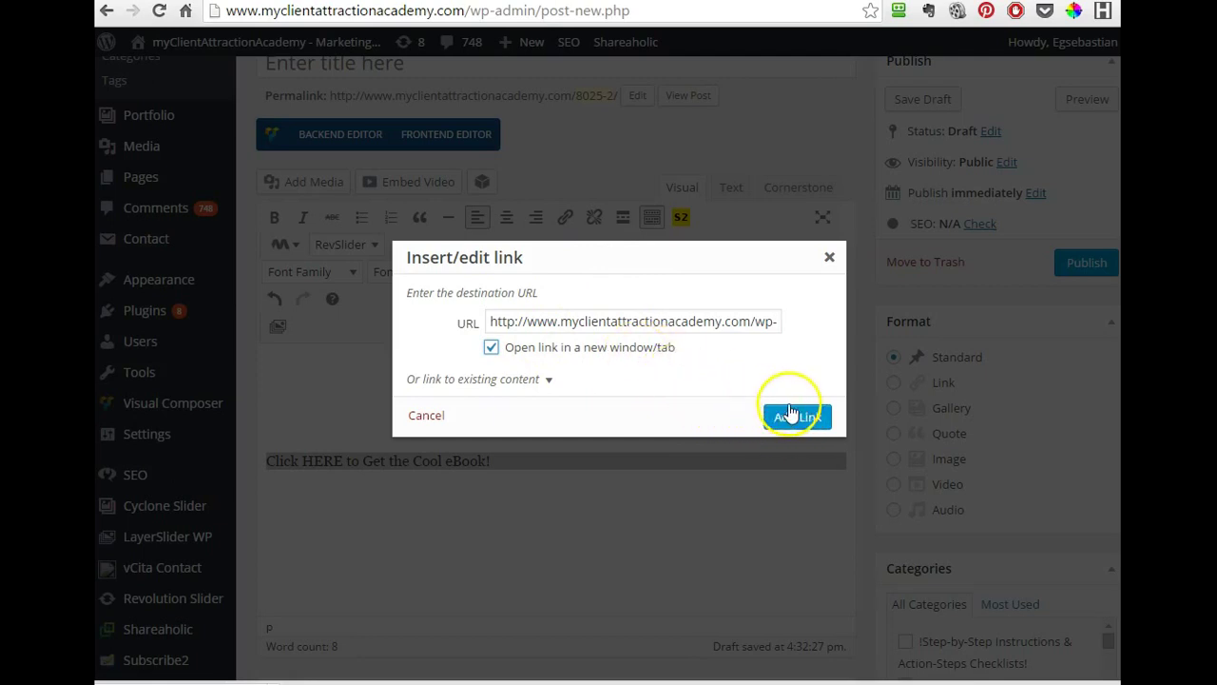
click(799, 418)
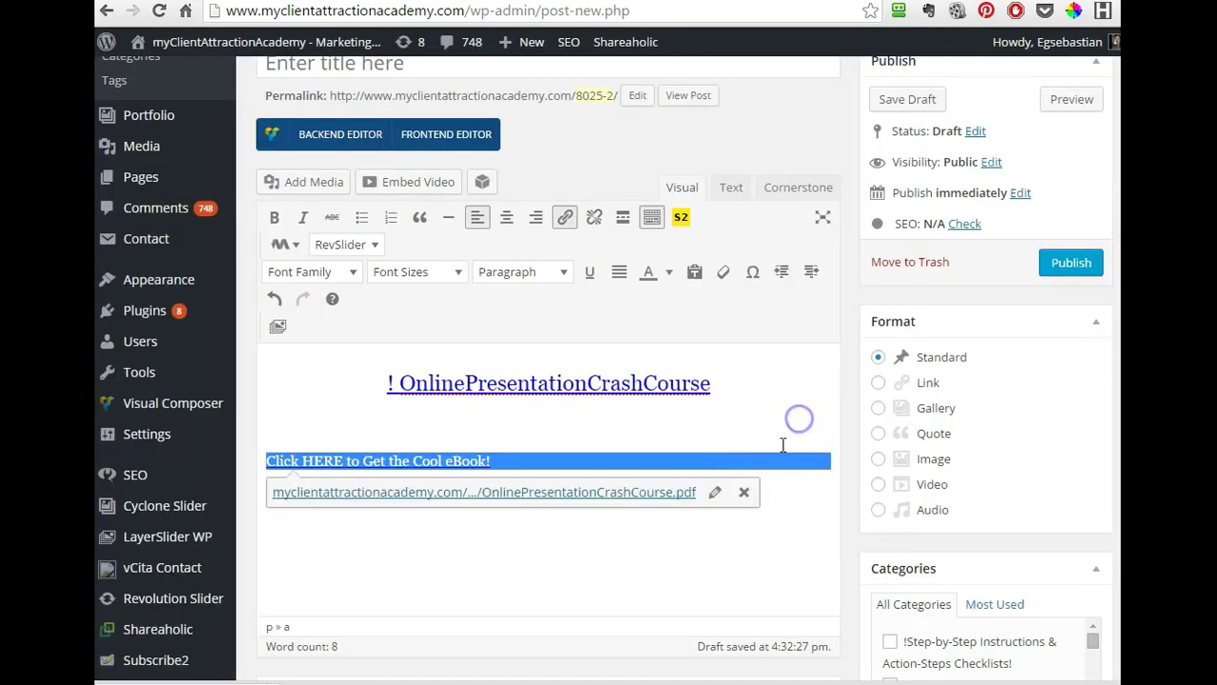
click(581, 579)
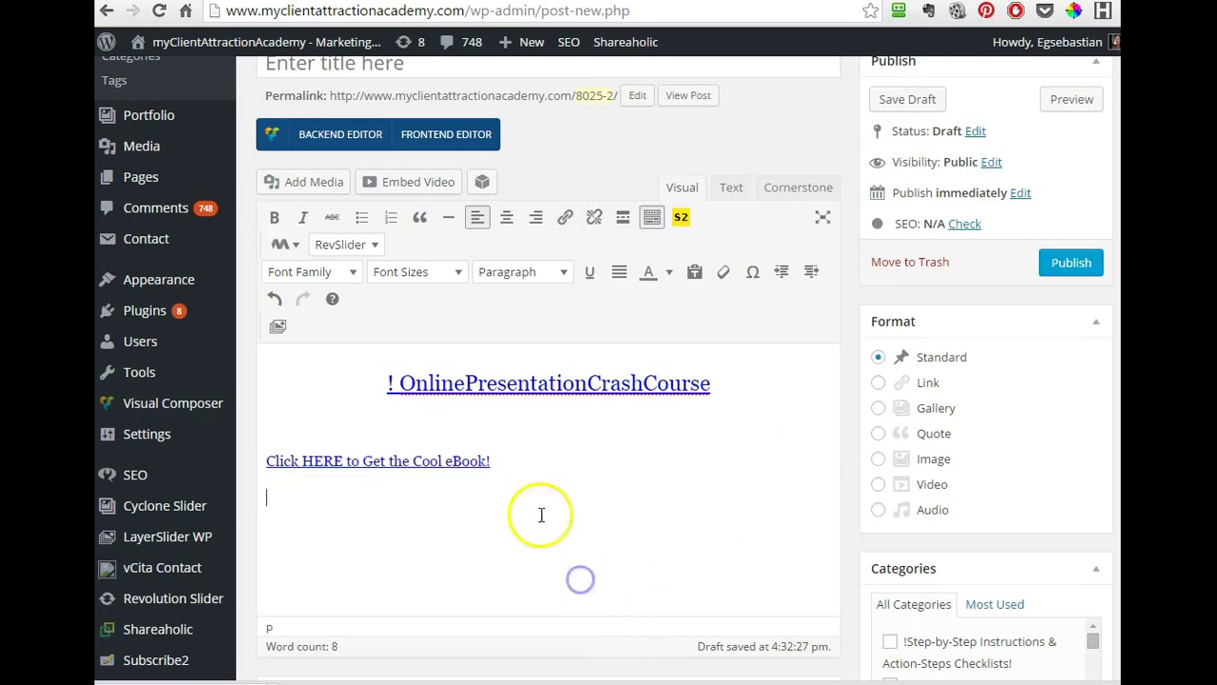
Step: Center the "Click HERE to Get the Cool eBook!" link and set its font size to 14pt
drag(457, 459, 264, 449)
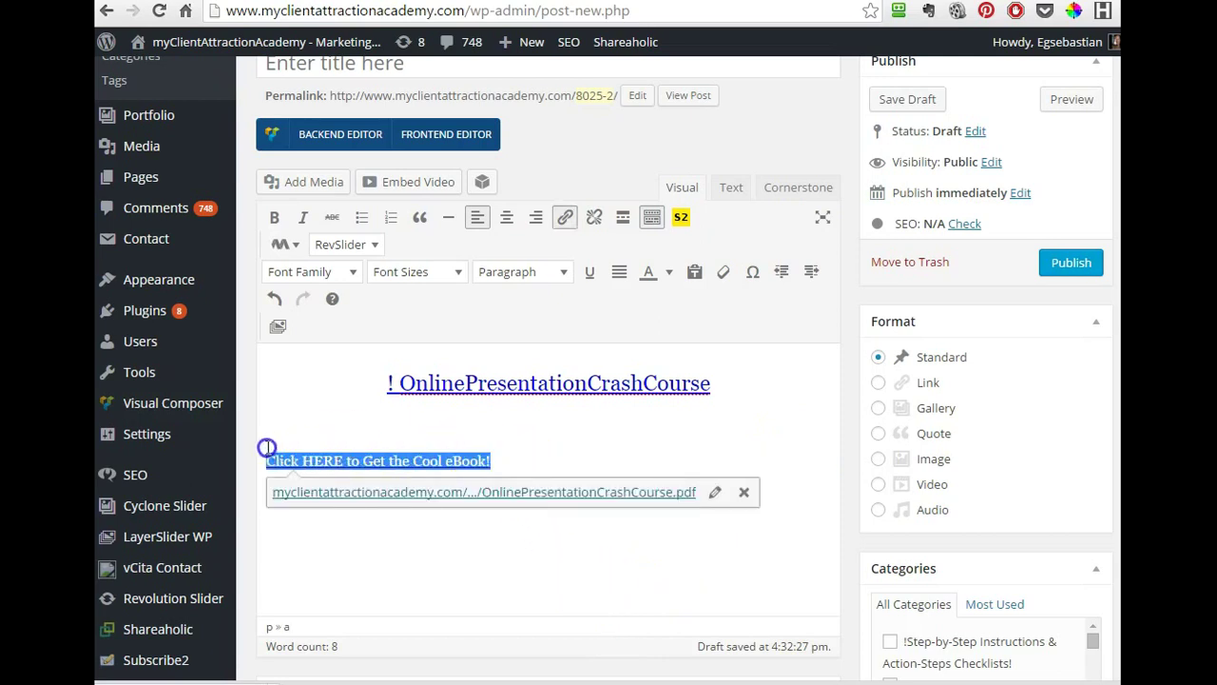
click(507, 217)
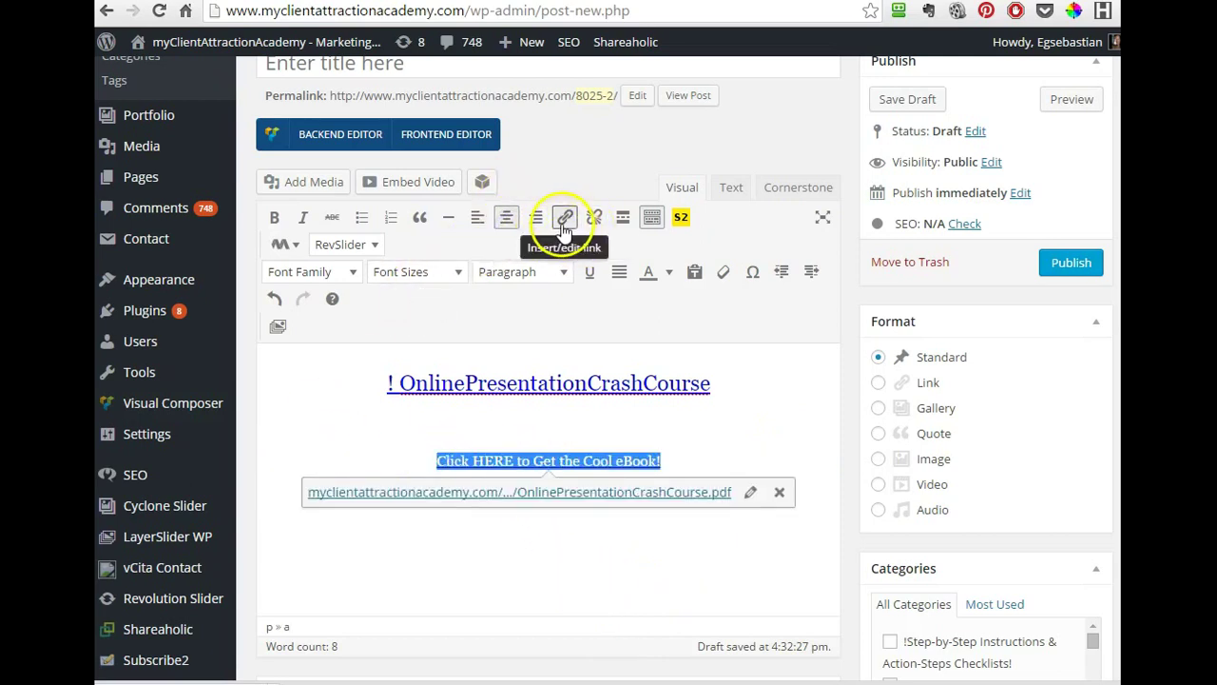
click(443, 272)
click(421, 404)
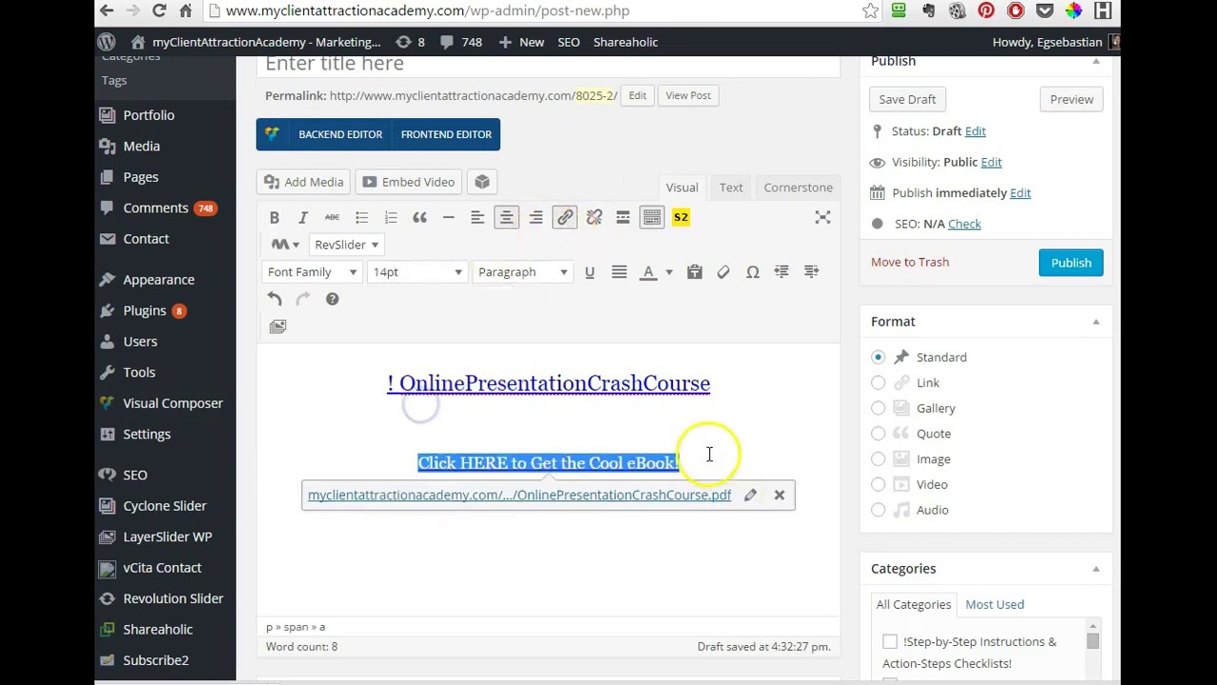
click(706, 453)
Step: Remove the link from the "Click HERE to Get the Cool eBook!" line and undo the removal
click(783, 496)
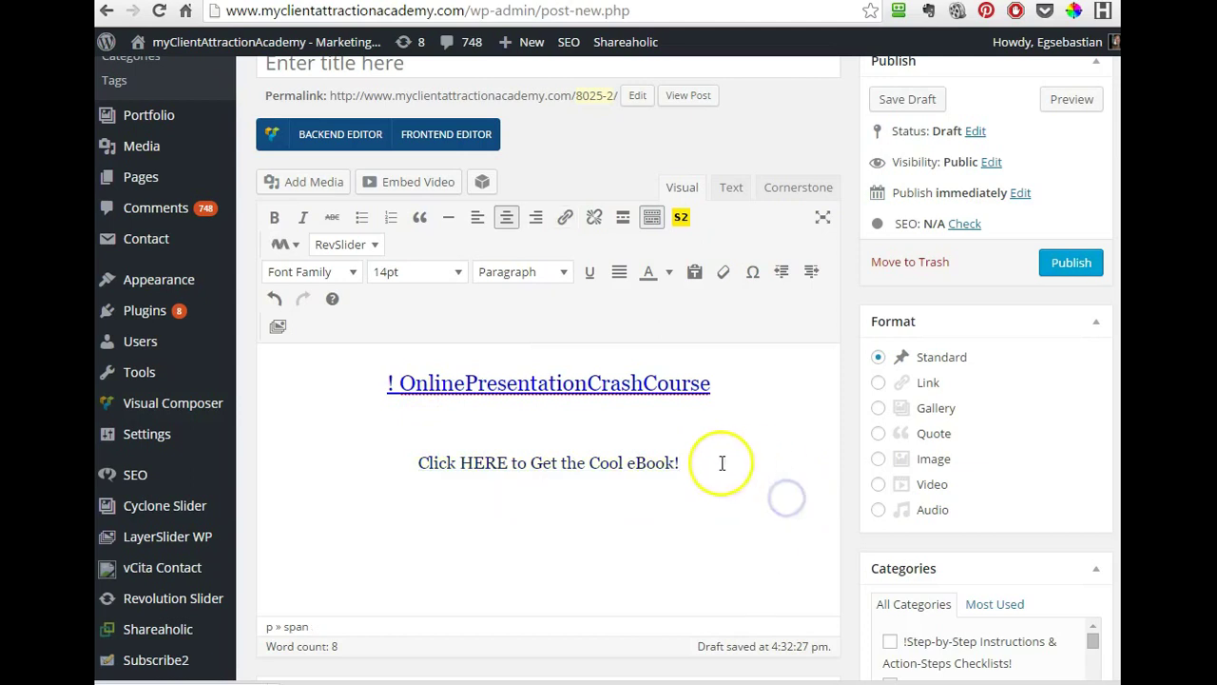
drag(694, 462, 404, 435)
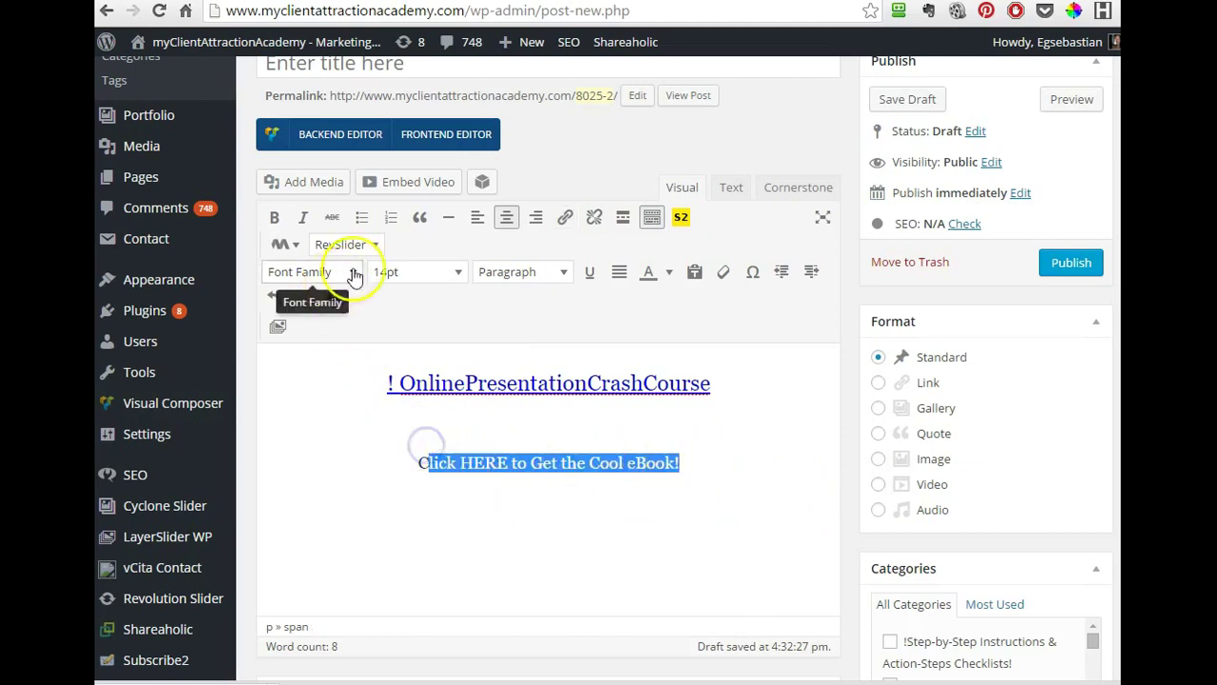
click(337, 521)
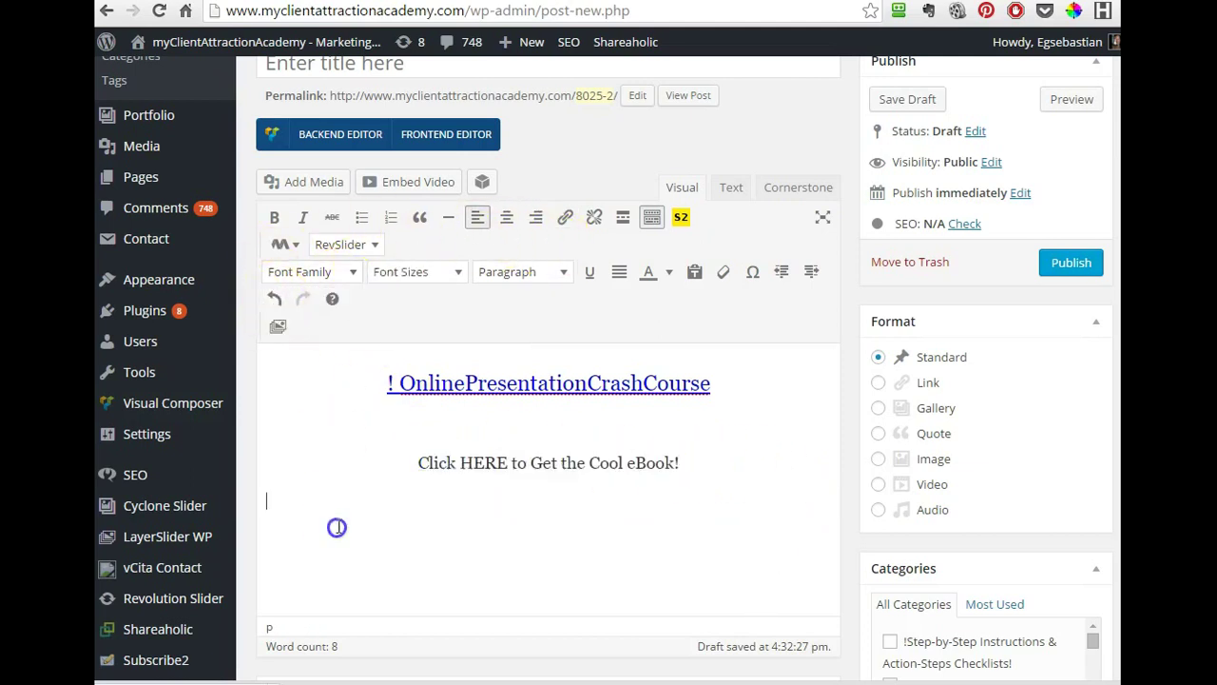
click(274, 299)
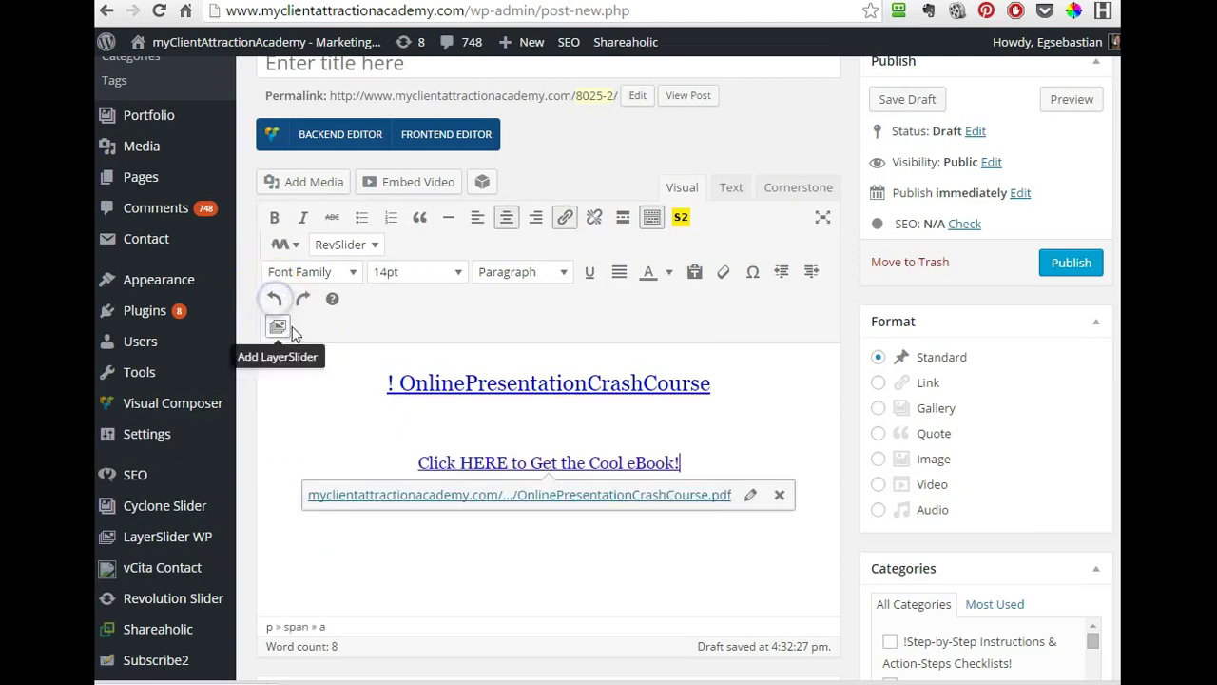
click(500, 598)
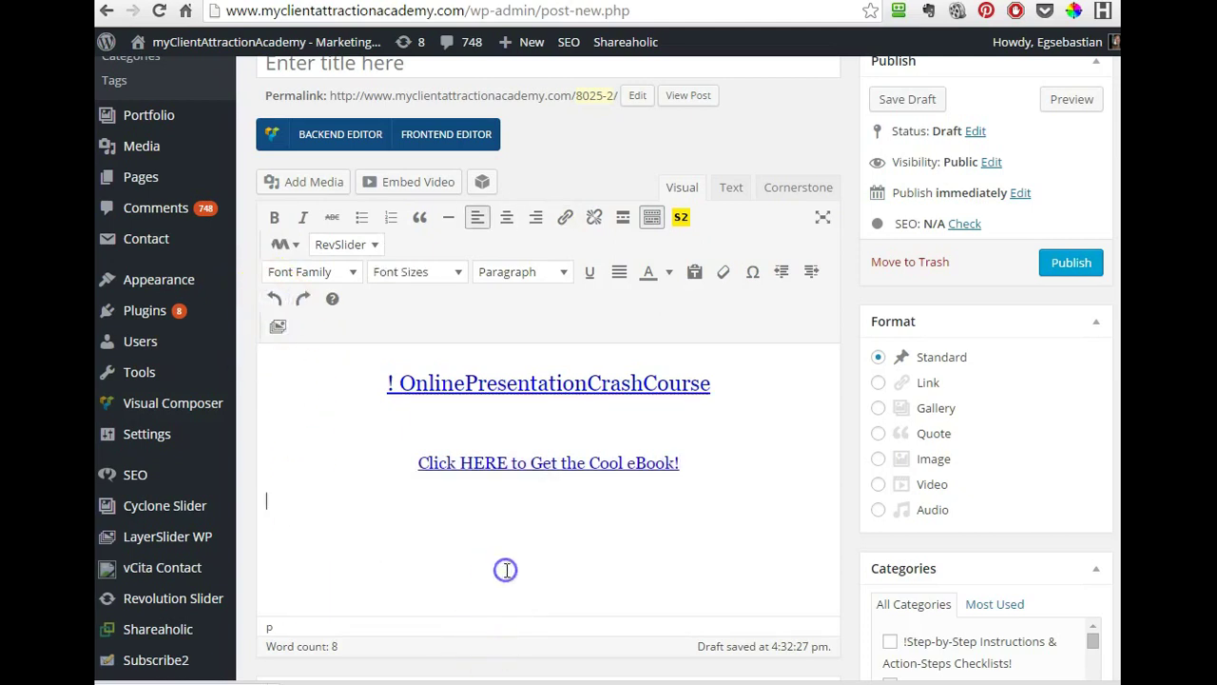
Step: Copy the PDF's link address from the "Click HERE to Get the Cool eBook!" link
click(637, 464)
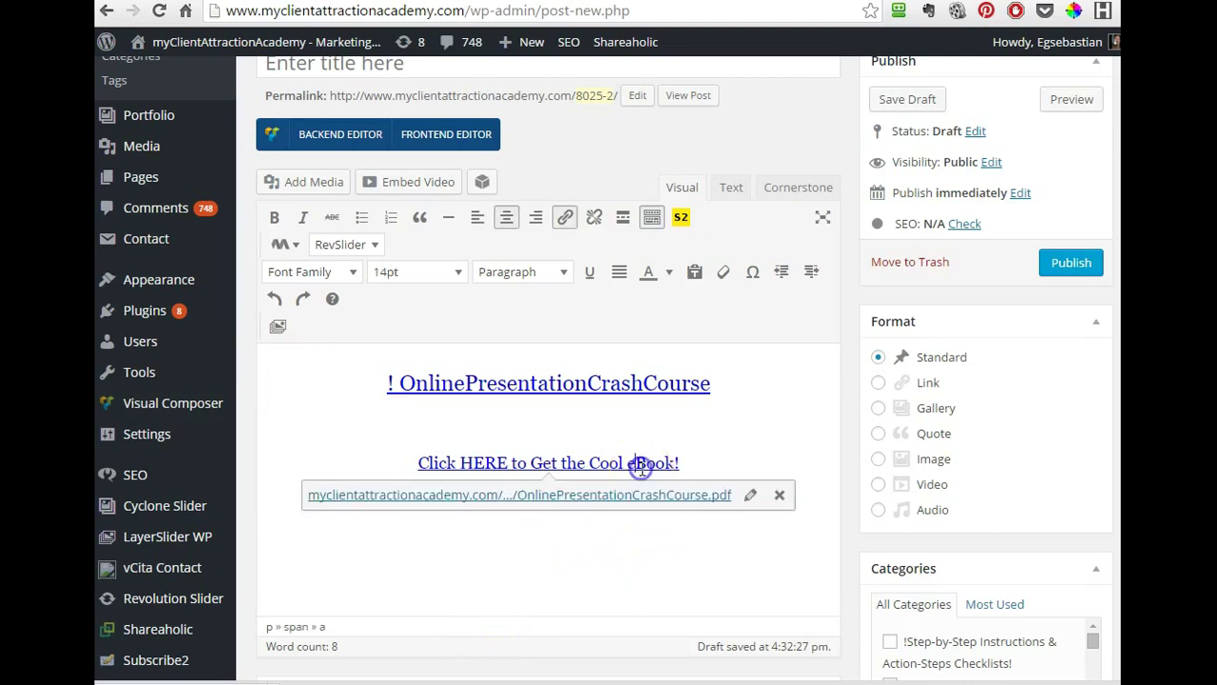
right_click(683, 507)
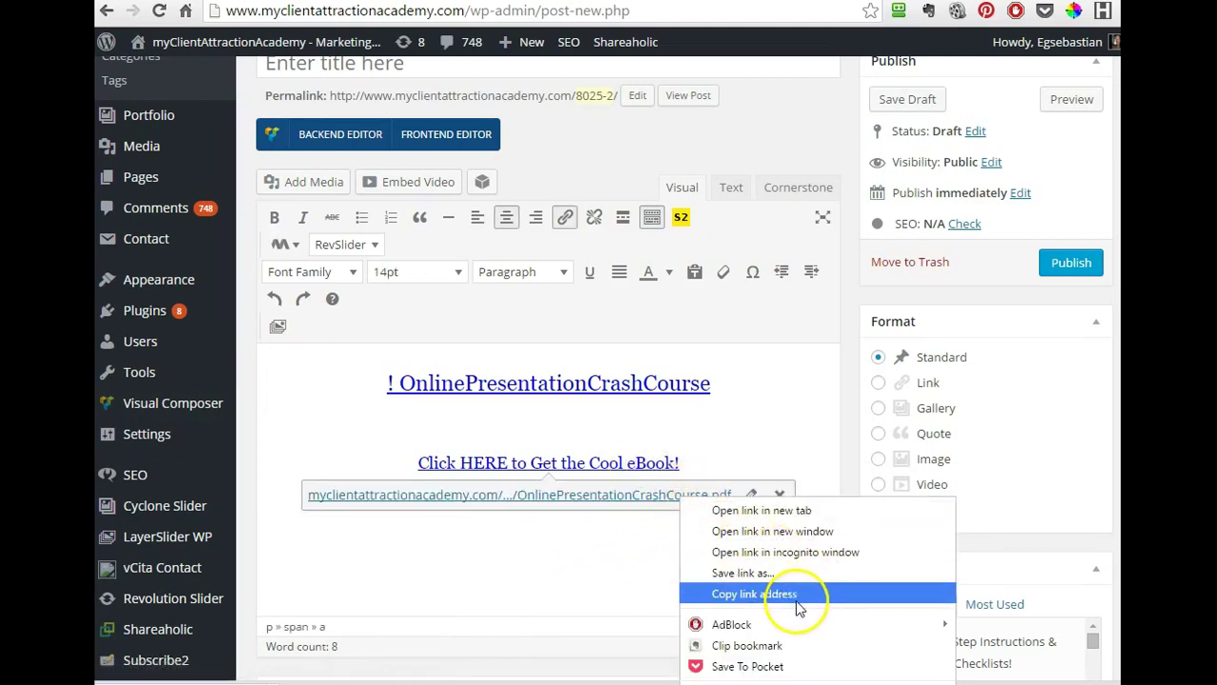
click(780, 594)
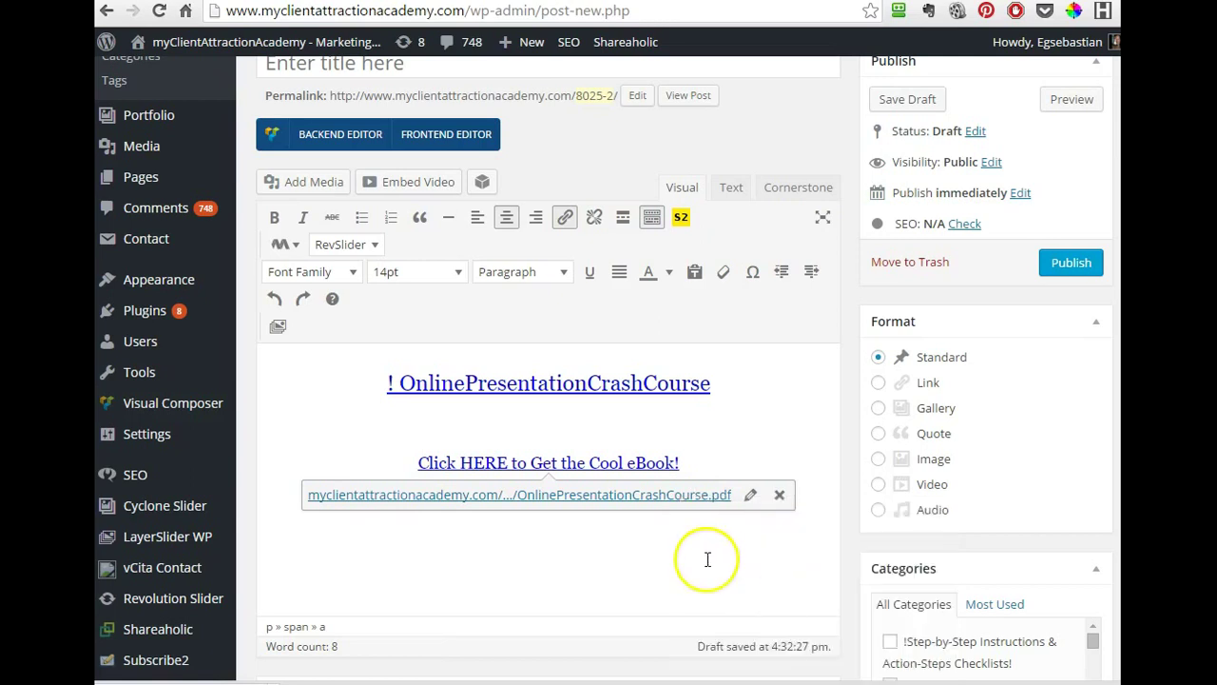
Step: Unlink the "Click HERE to Get the Cool eBook!" text once more and restore its PDF link by undoing
click(779, 494)
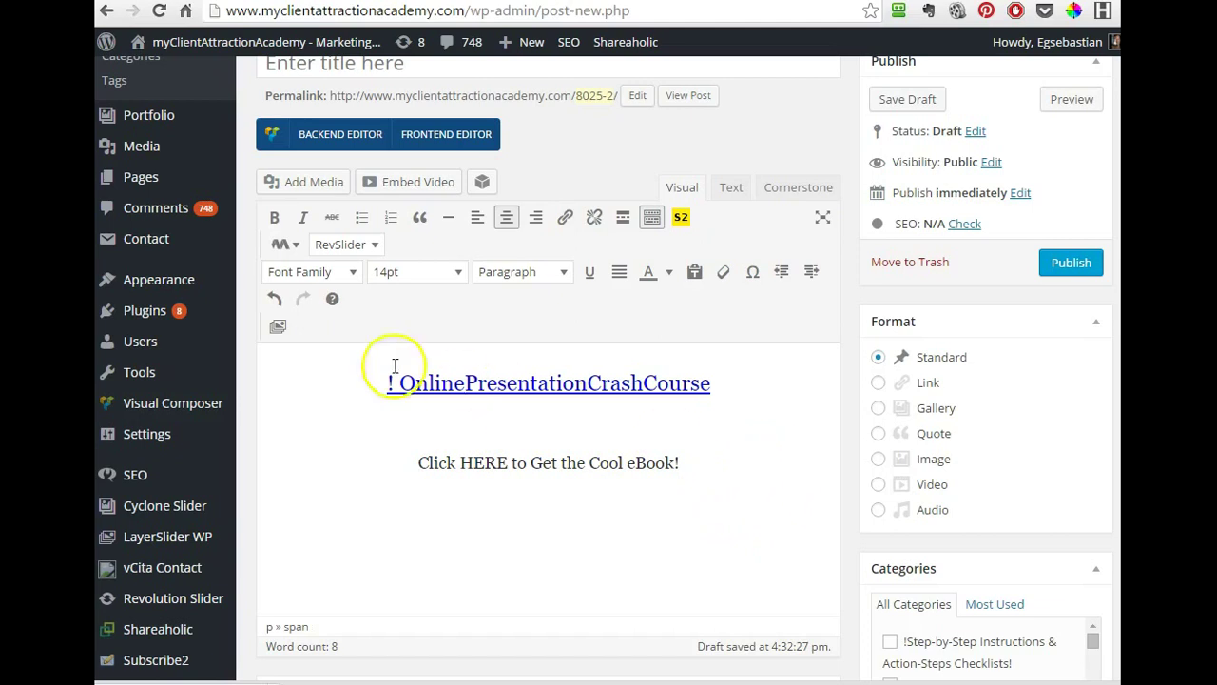
click(274, 297)
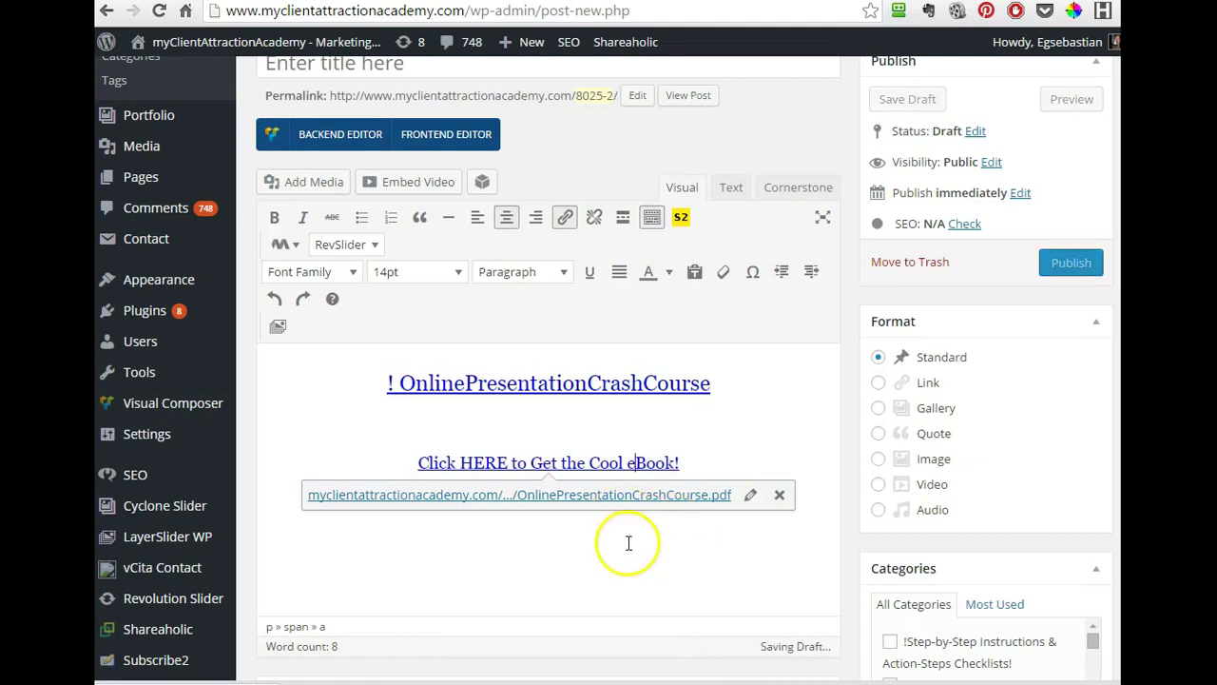
click(677, 564)
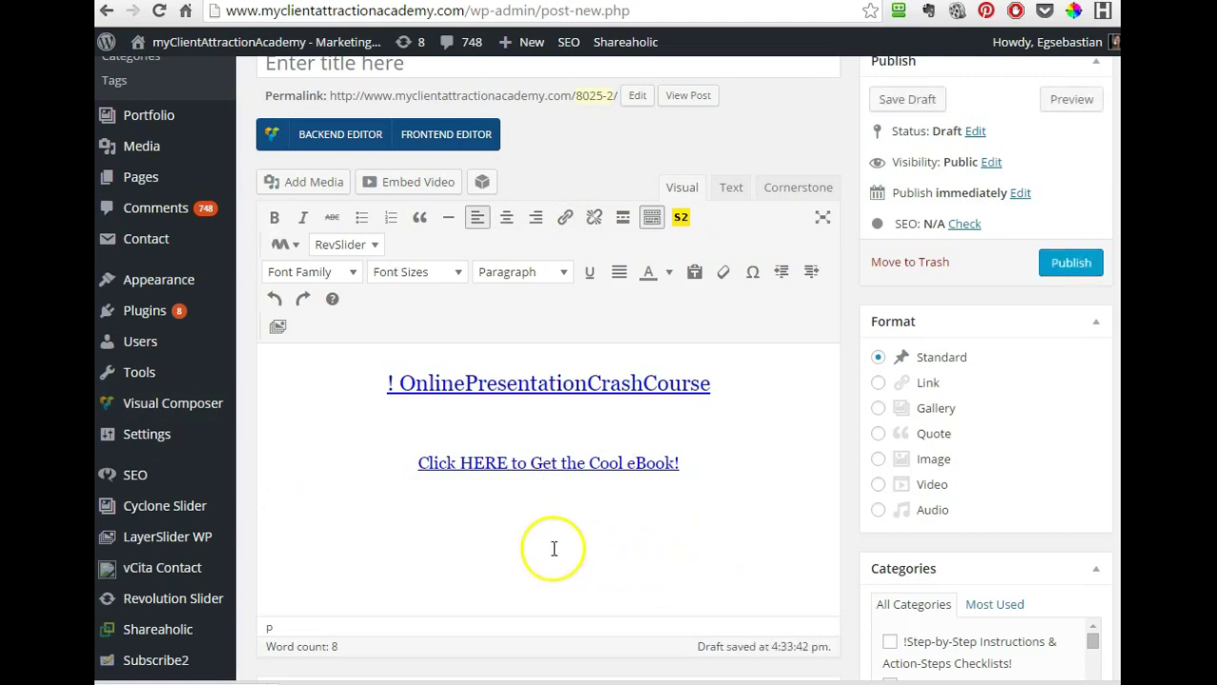
click(458, 274)
click(457, 275)
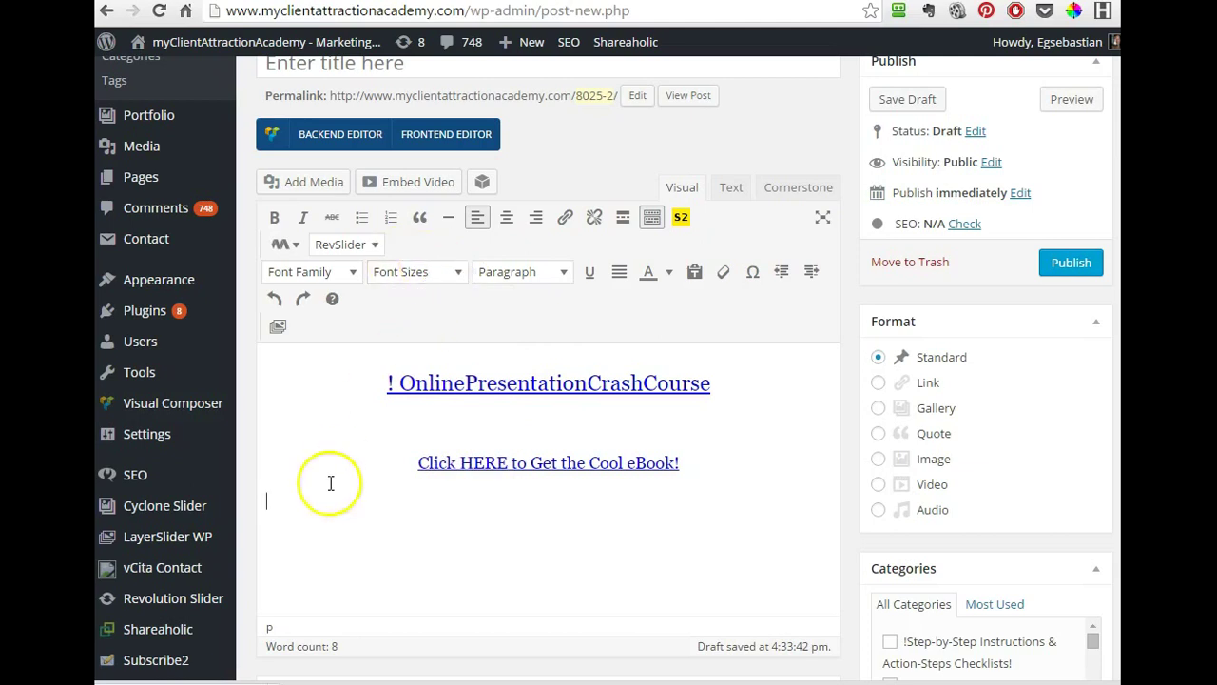
Step: Leave the unsaved post, search the installable plugins for "font" and look through the matching font plugins
mouse_move(223, 490)
mouse_move(143, 309)
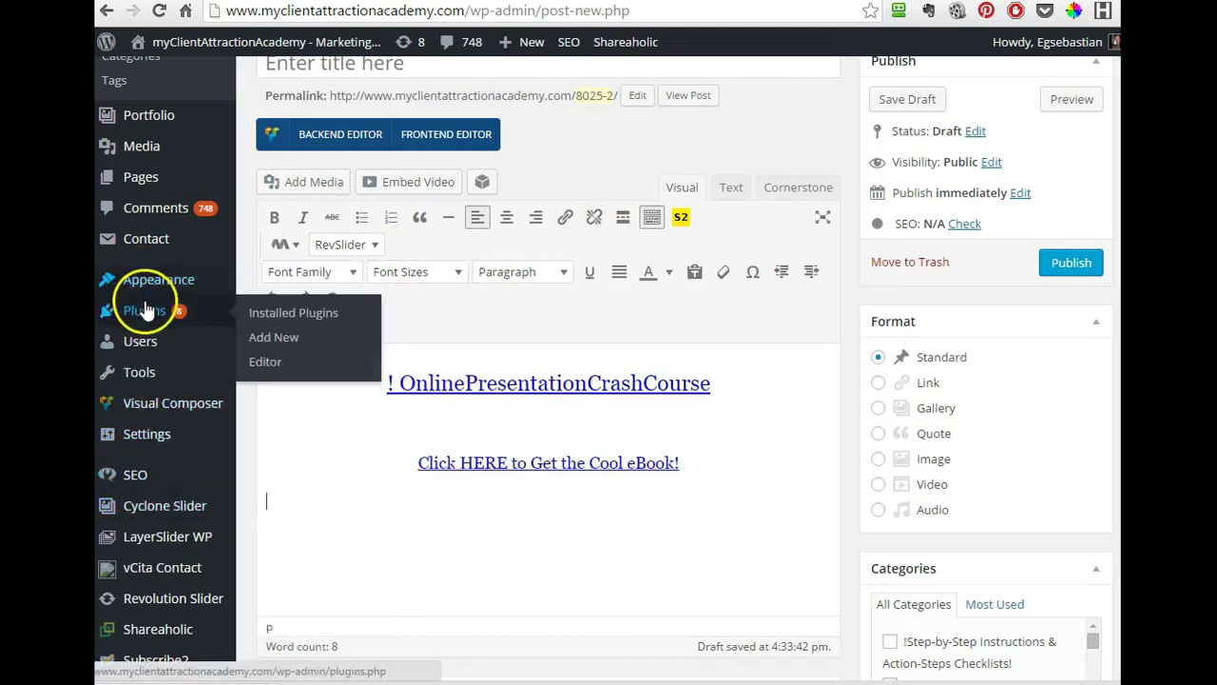
click(280, 339)
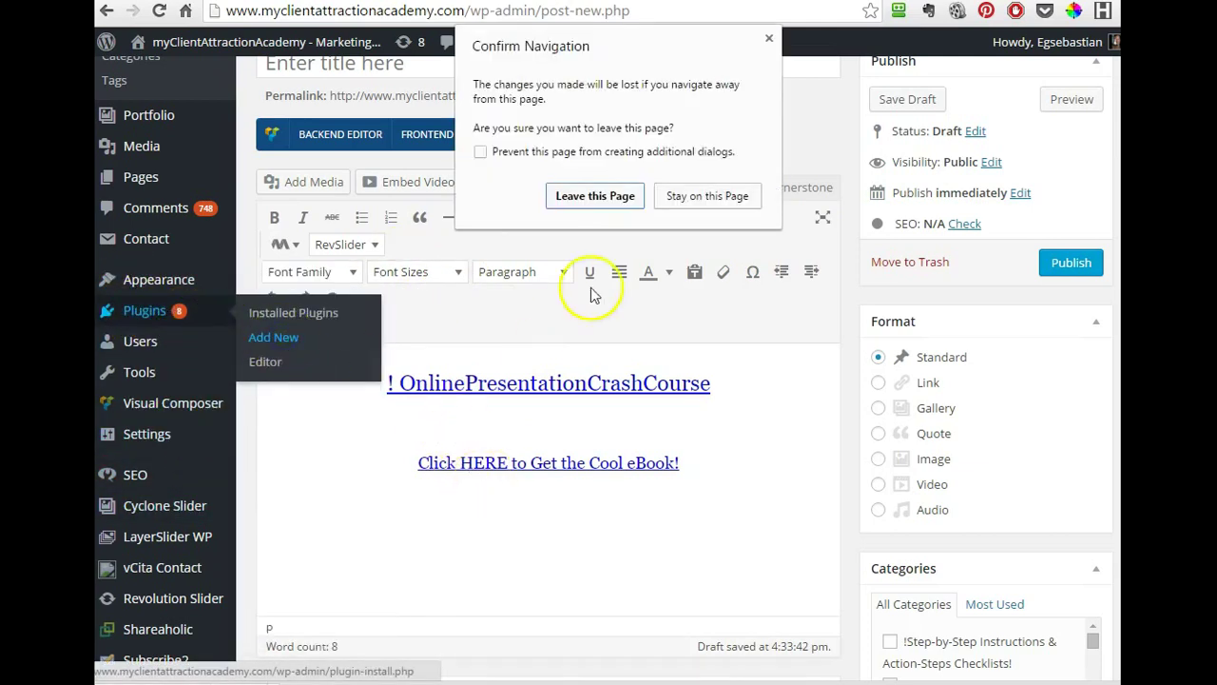
click(596, 197)
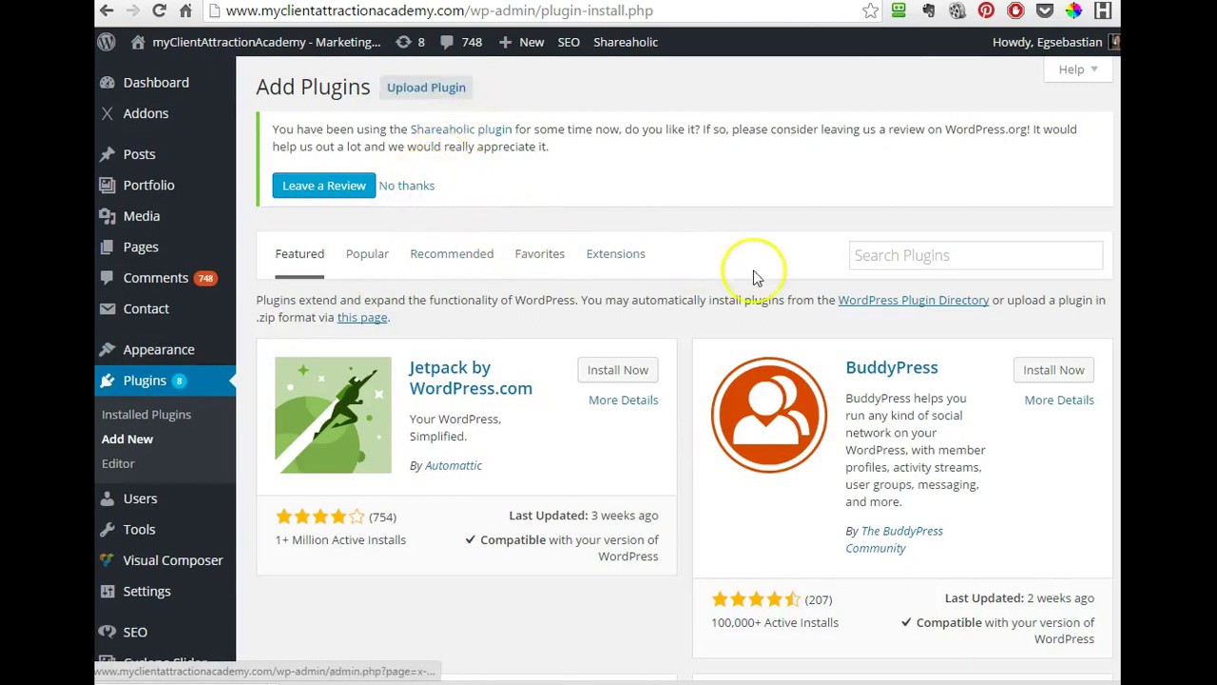
click(925, 253)
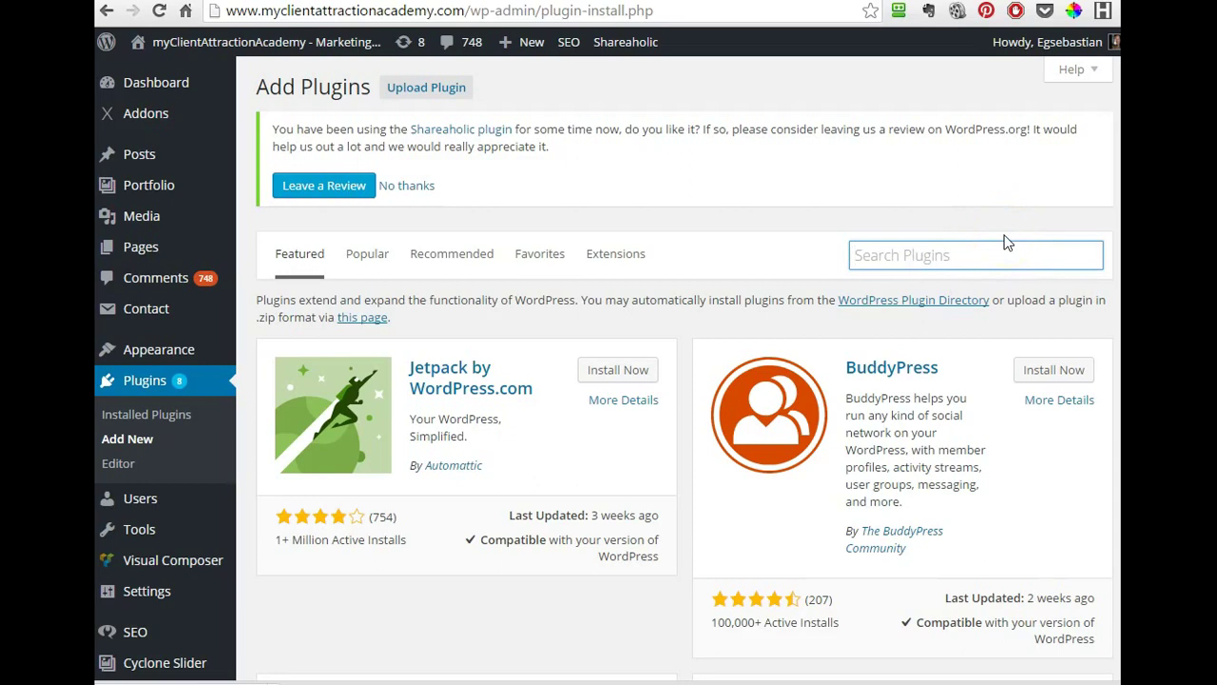
text(font)
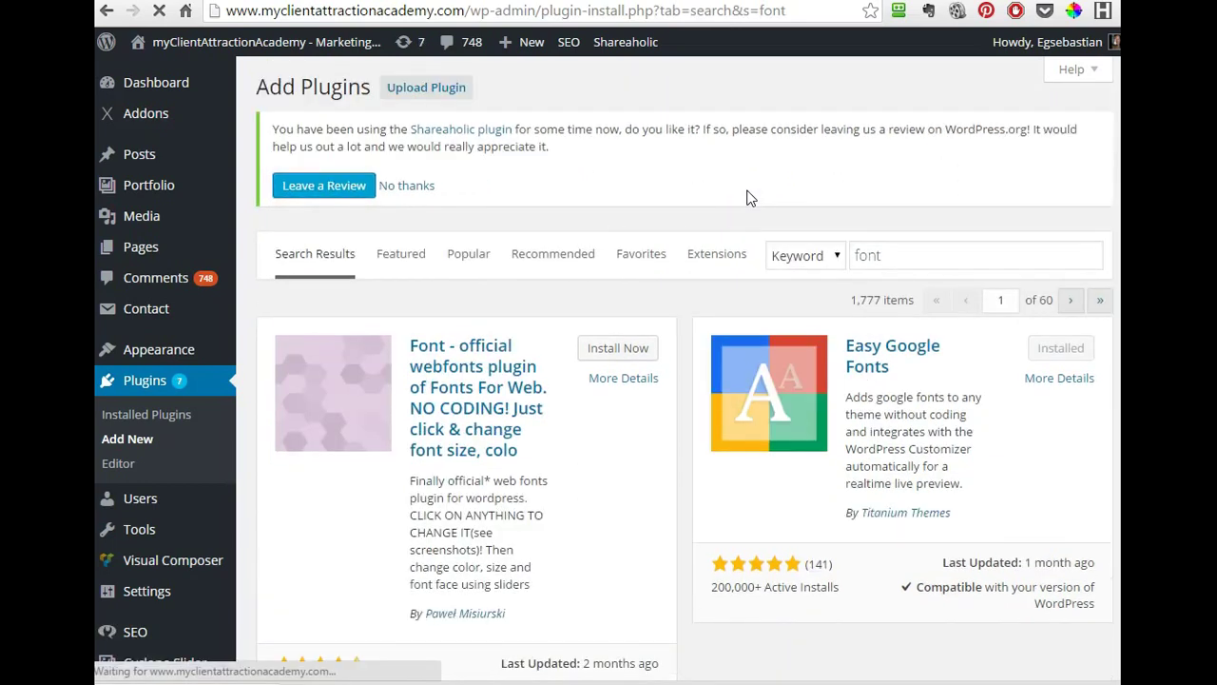
scroll(747, 197, down, 1)
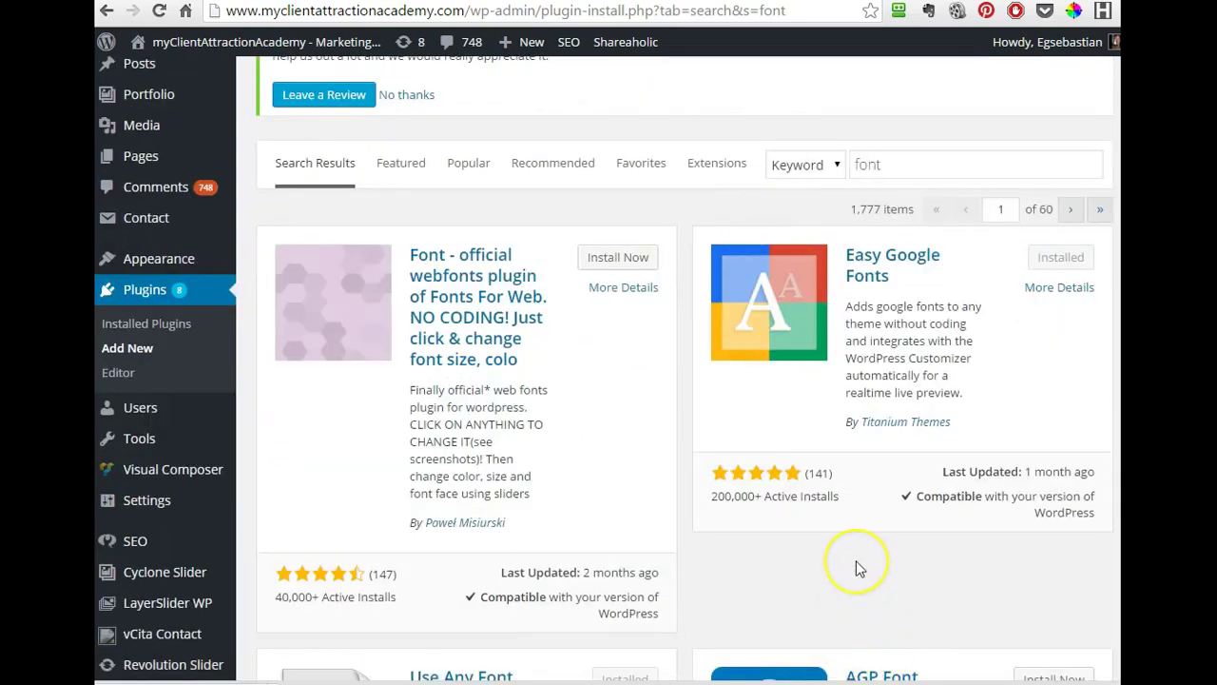
scroll(856, 560, down, 3)
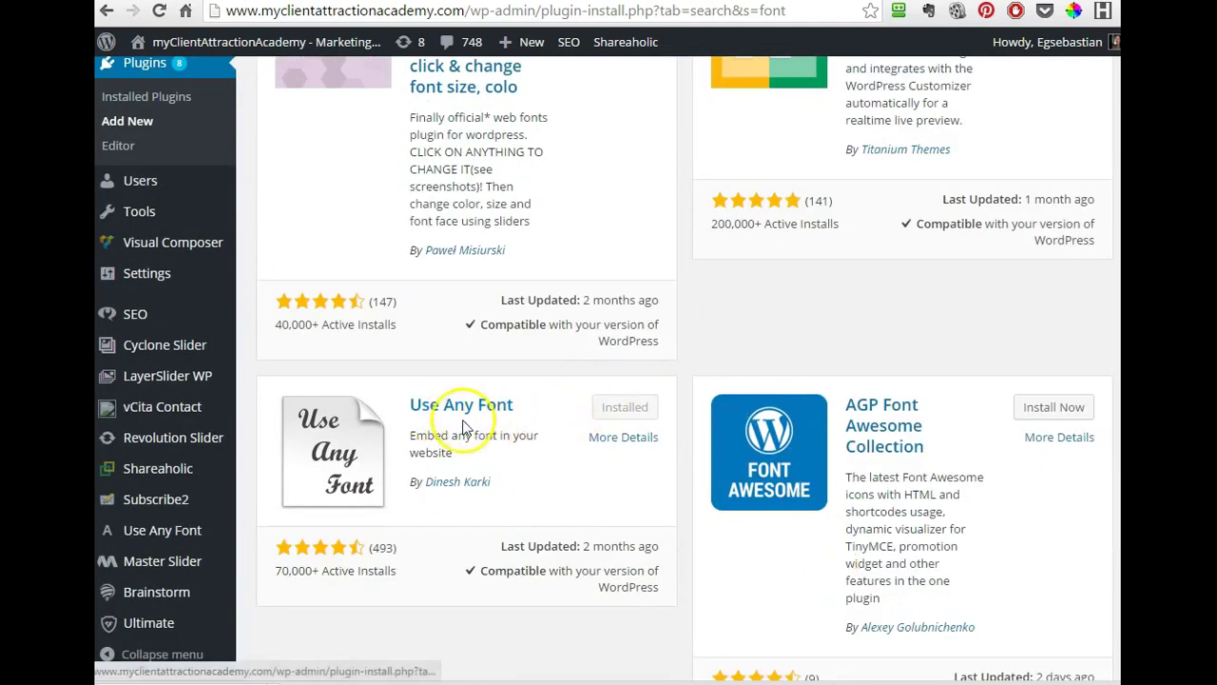
scroll(533, 475, up, 4)
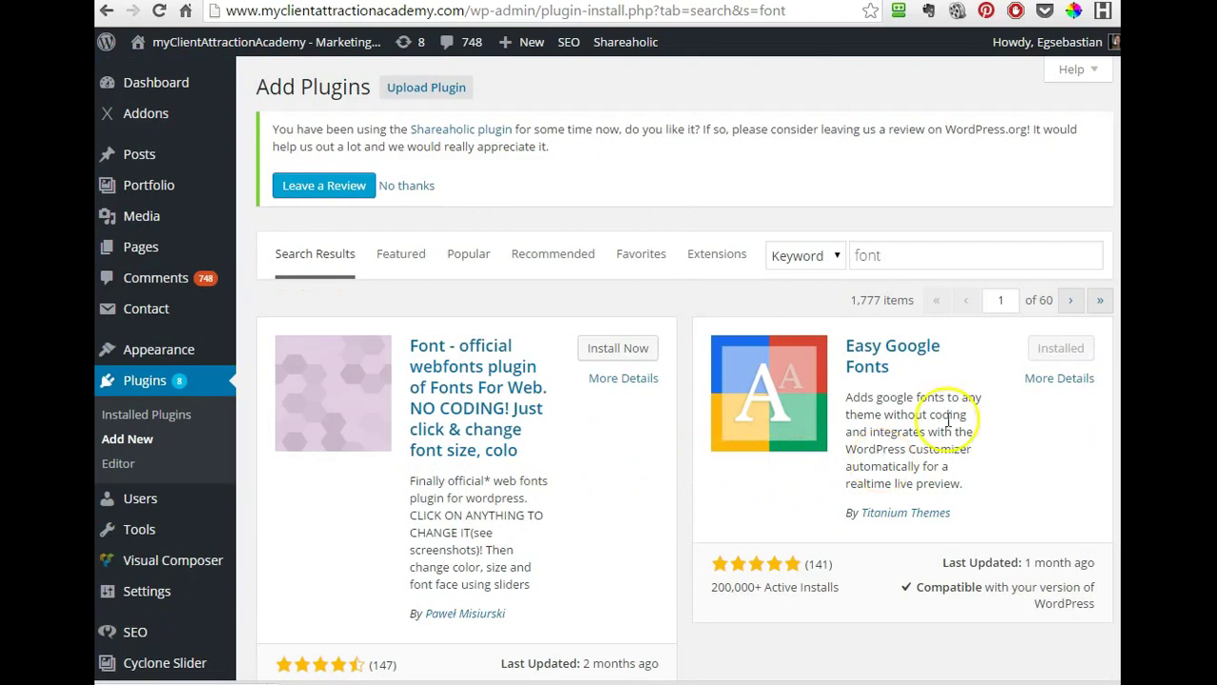
scroll(609, 529, down, 3)
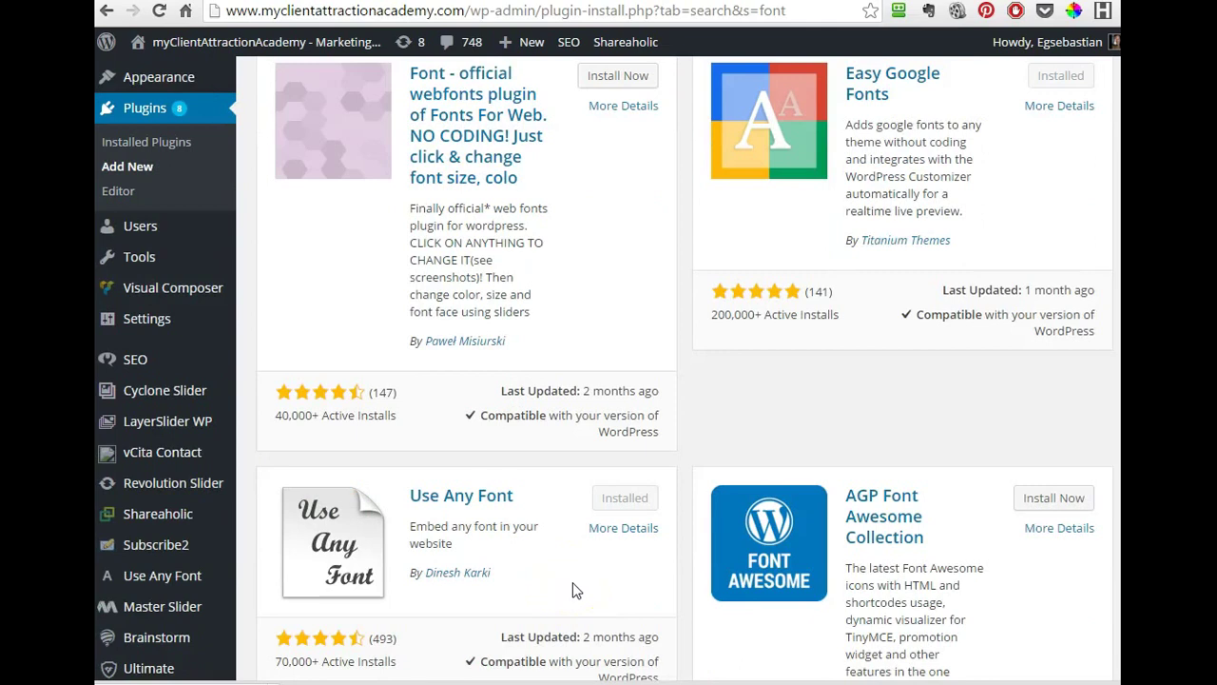
scroll(572, 590, up, 3)
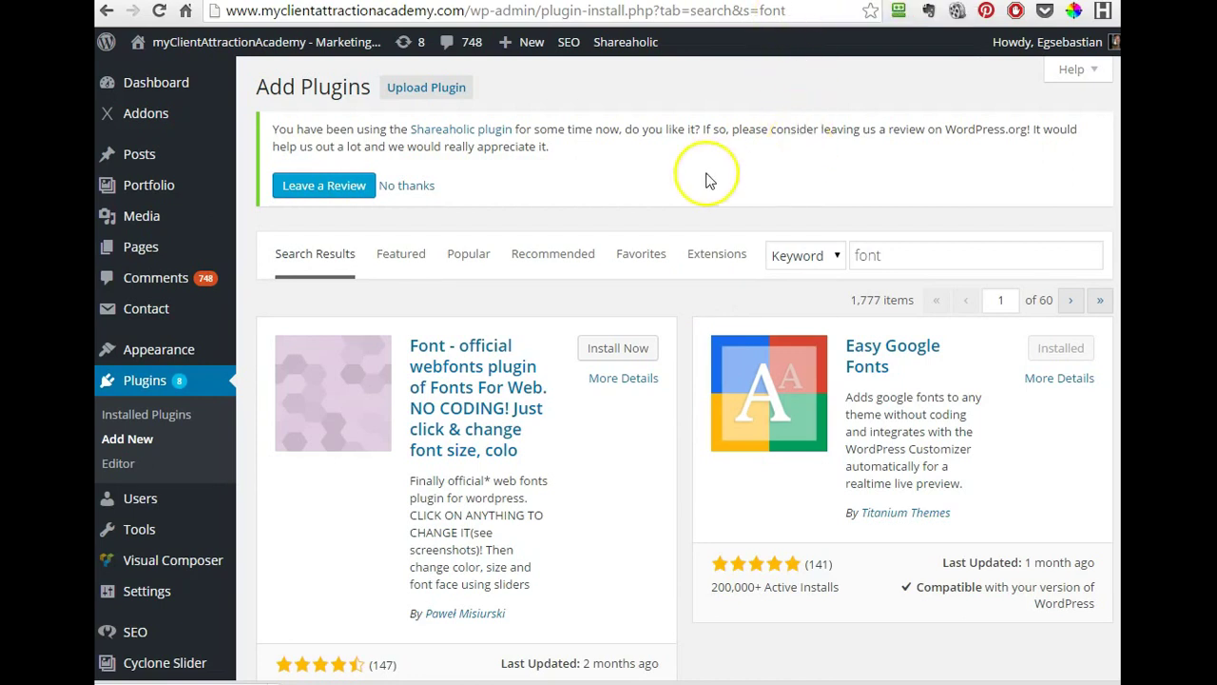
Step: Return to the Add New Post page and place the cursor in the empty post body
click(597, 356)
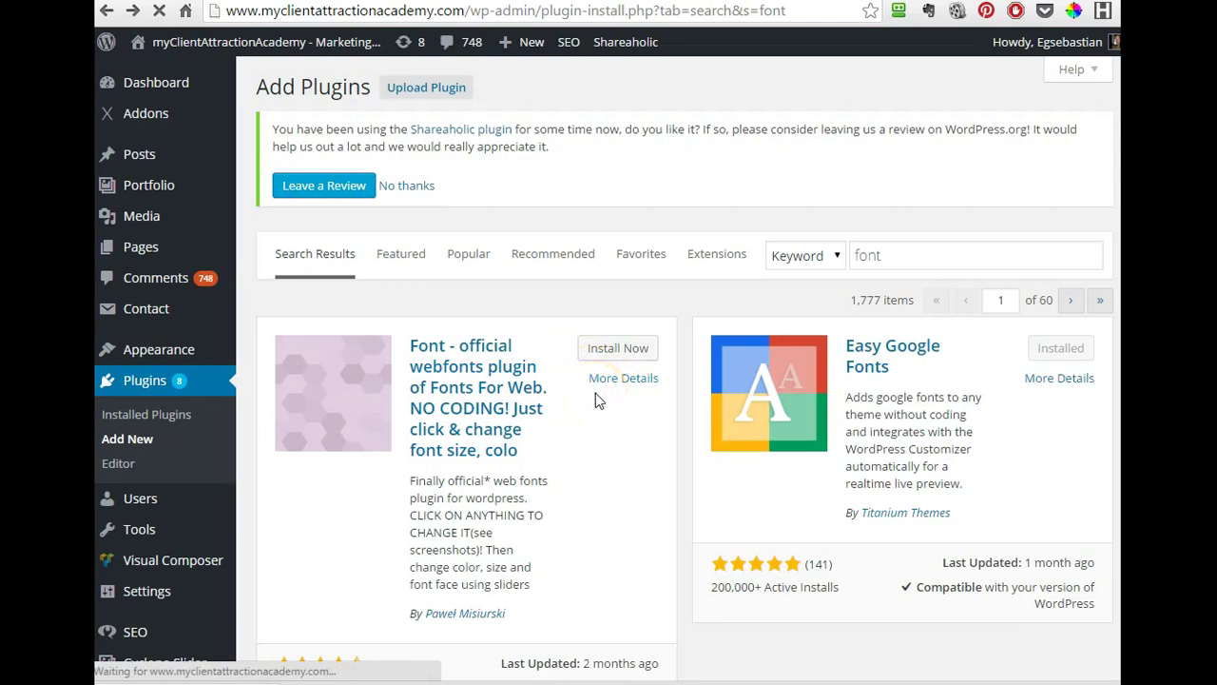
click(582, 348)
click(556, 413)
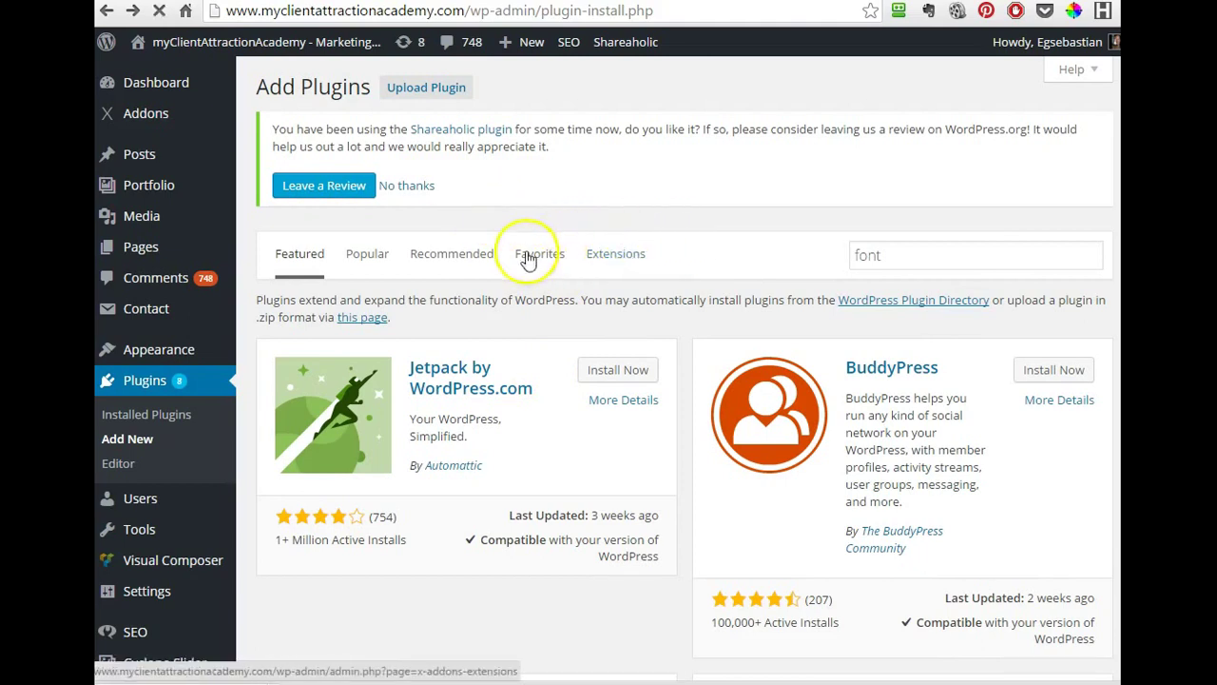
mouse_move(151, 253)
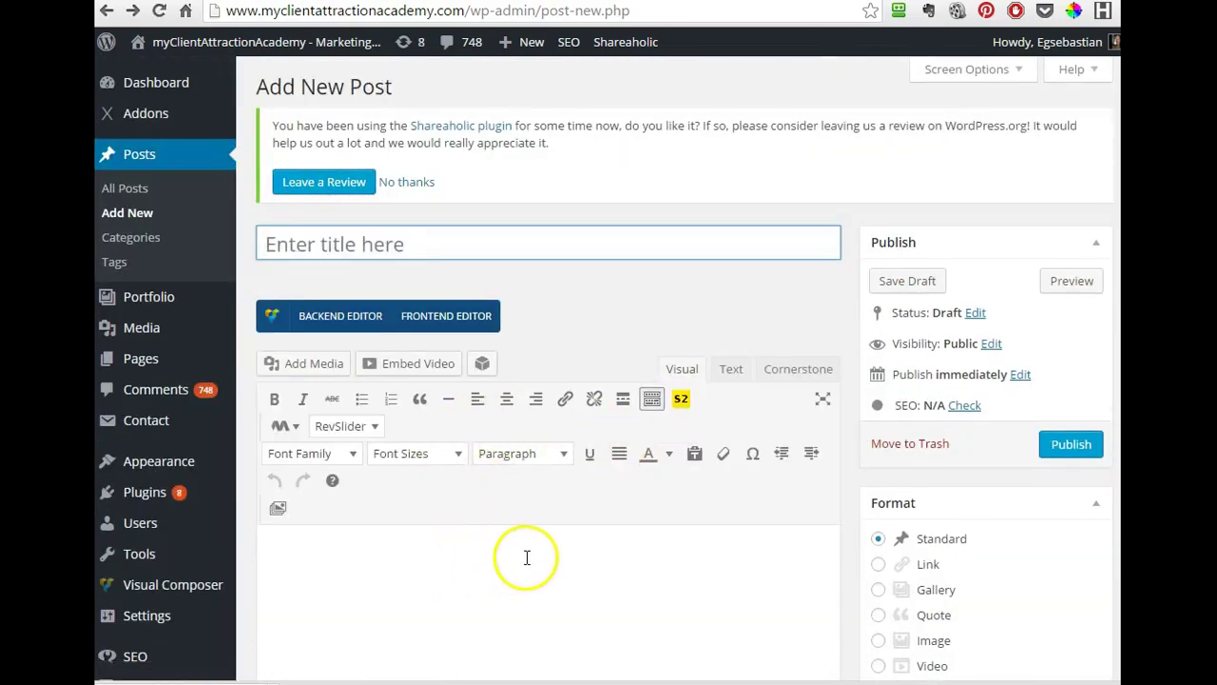
scroll(524, 557, down, 2)
click(456, 426)
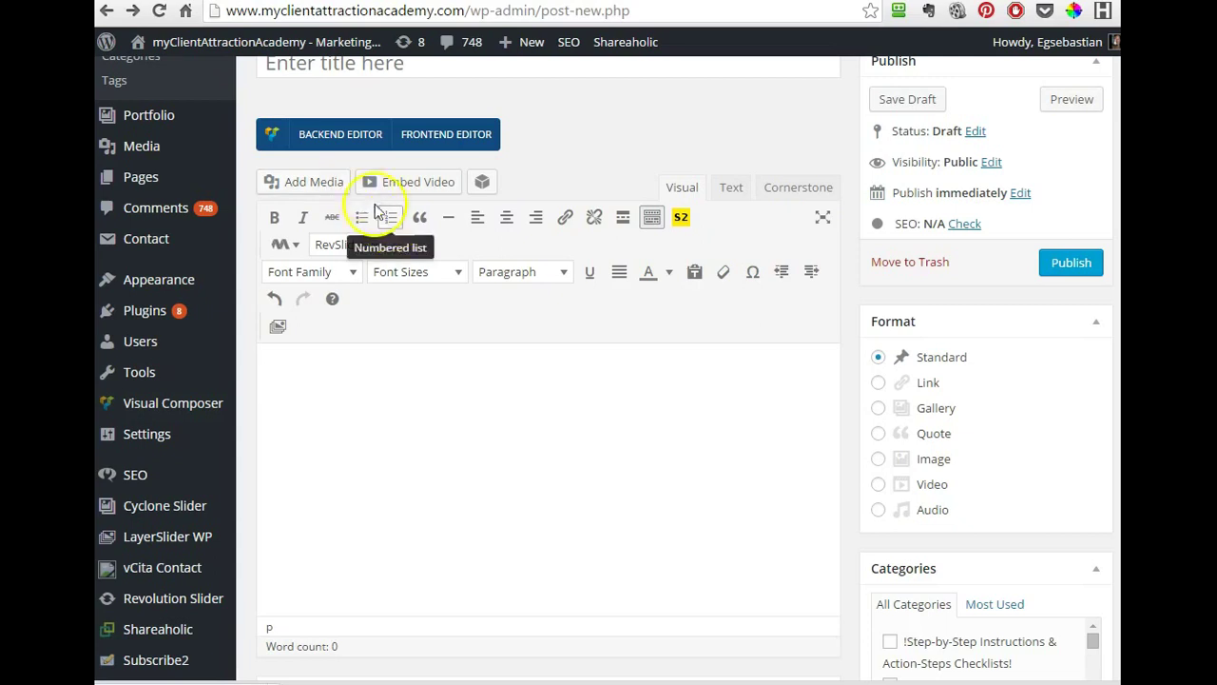
click(321, 181)
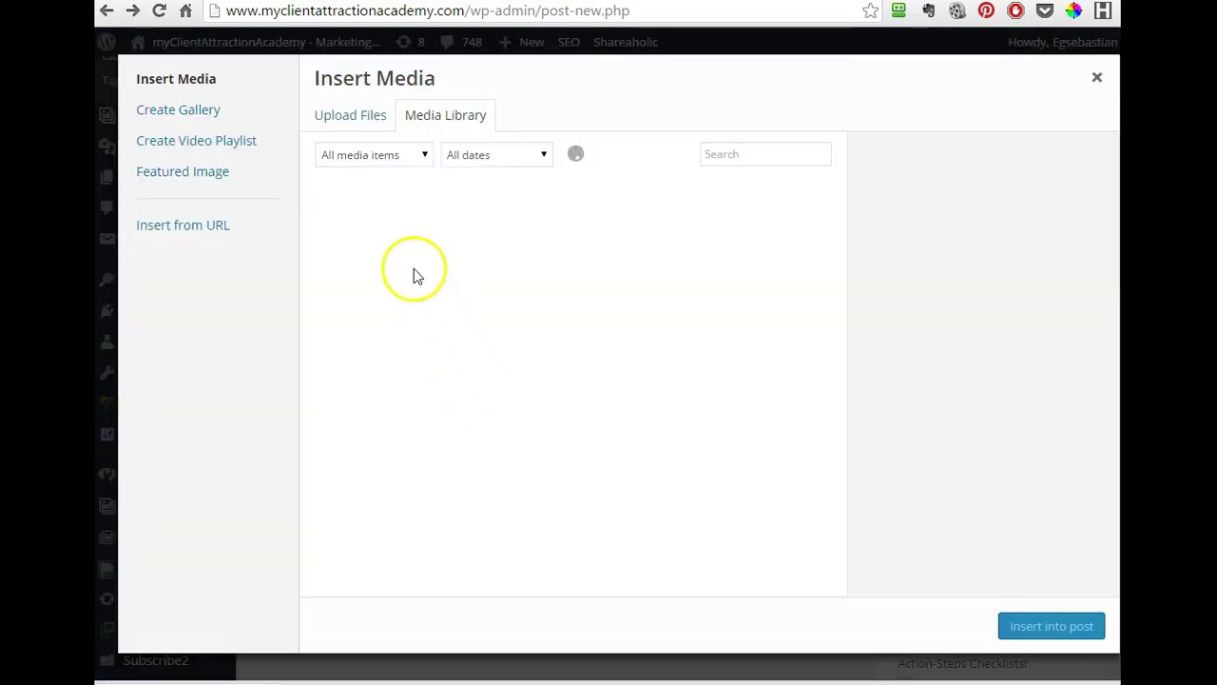
click(352, 115)
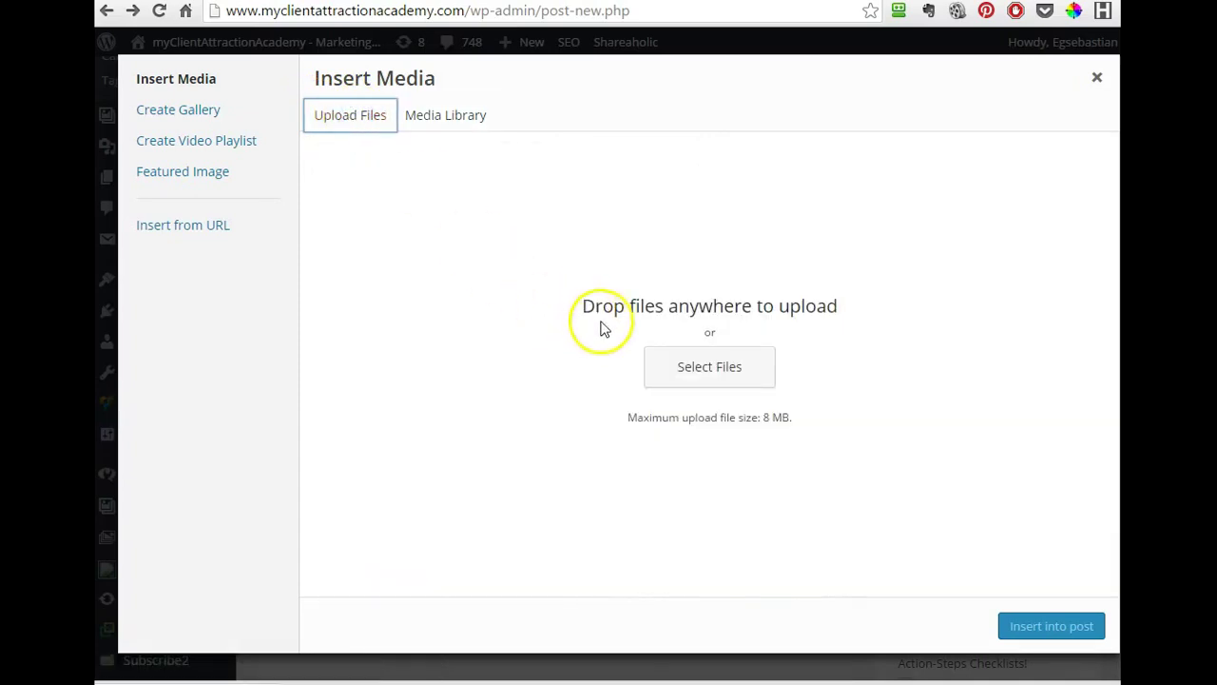
click(1096, 78)
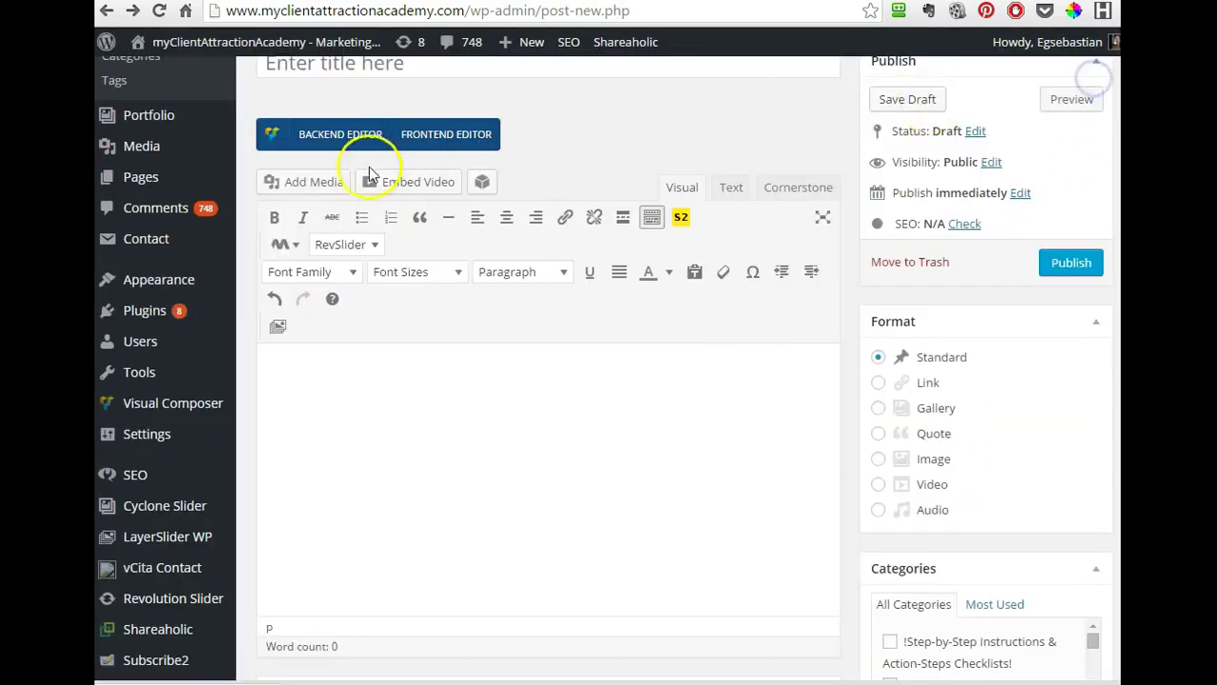
Step: Upload the book cover image 3Dbundle11 from the Book Cover folder inside Pictures > !! ROYALTY FREE !! to the post's media
click(323, 182)
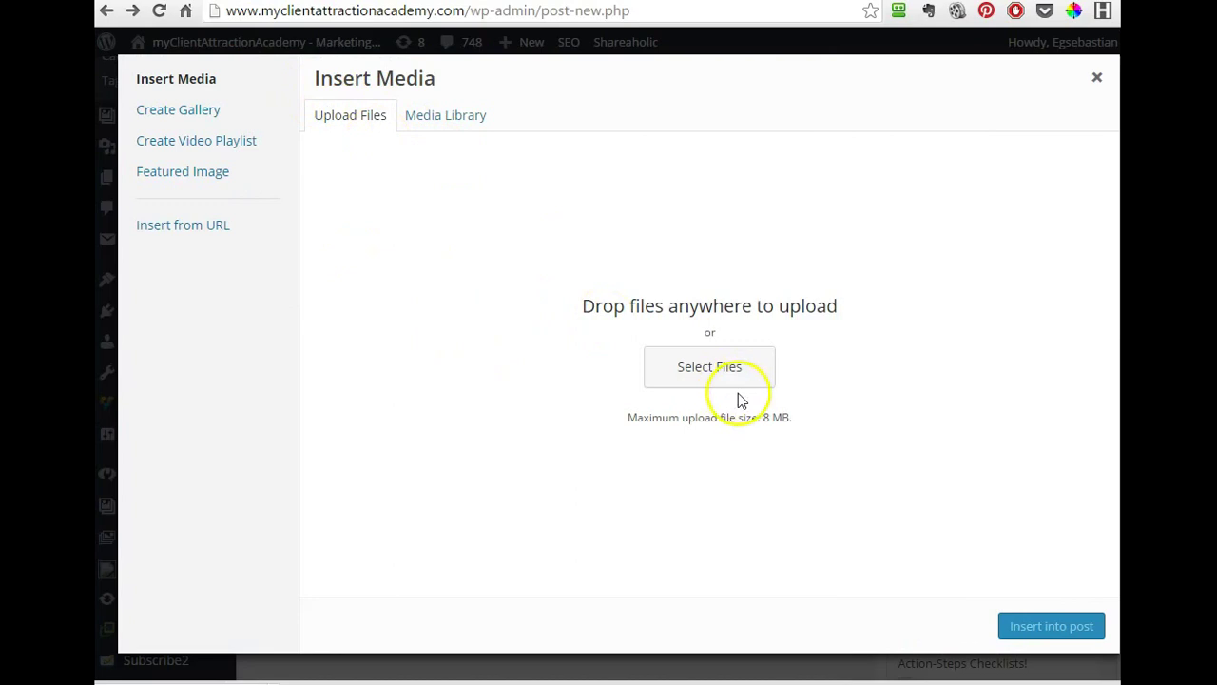
click(698, 366)
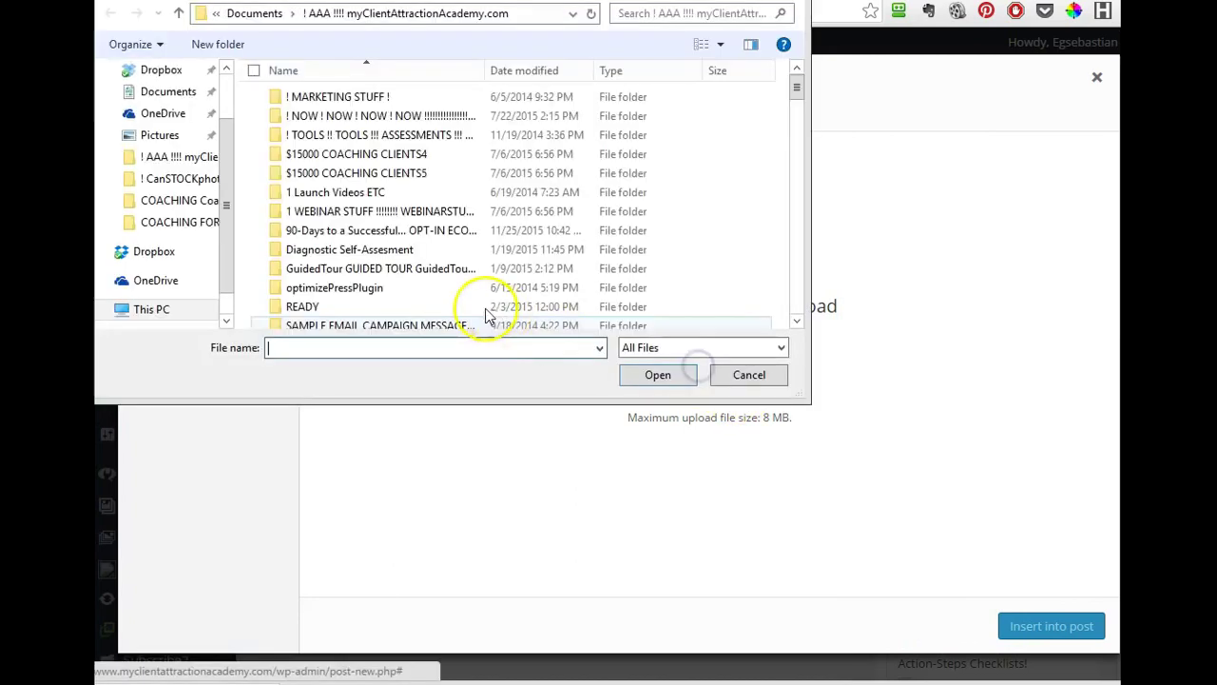
click(160, 135)
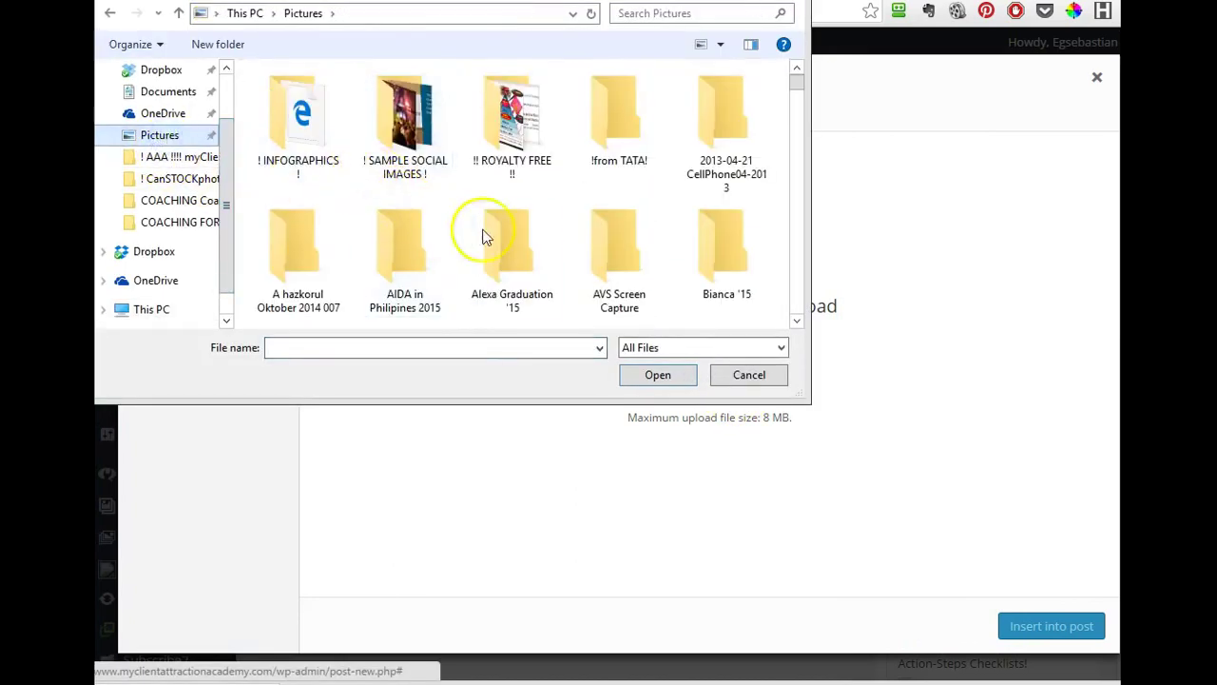
click(504, 138)
double_click(504, 138)
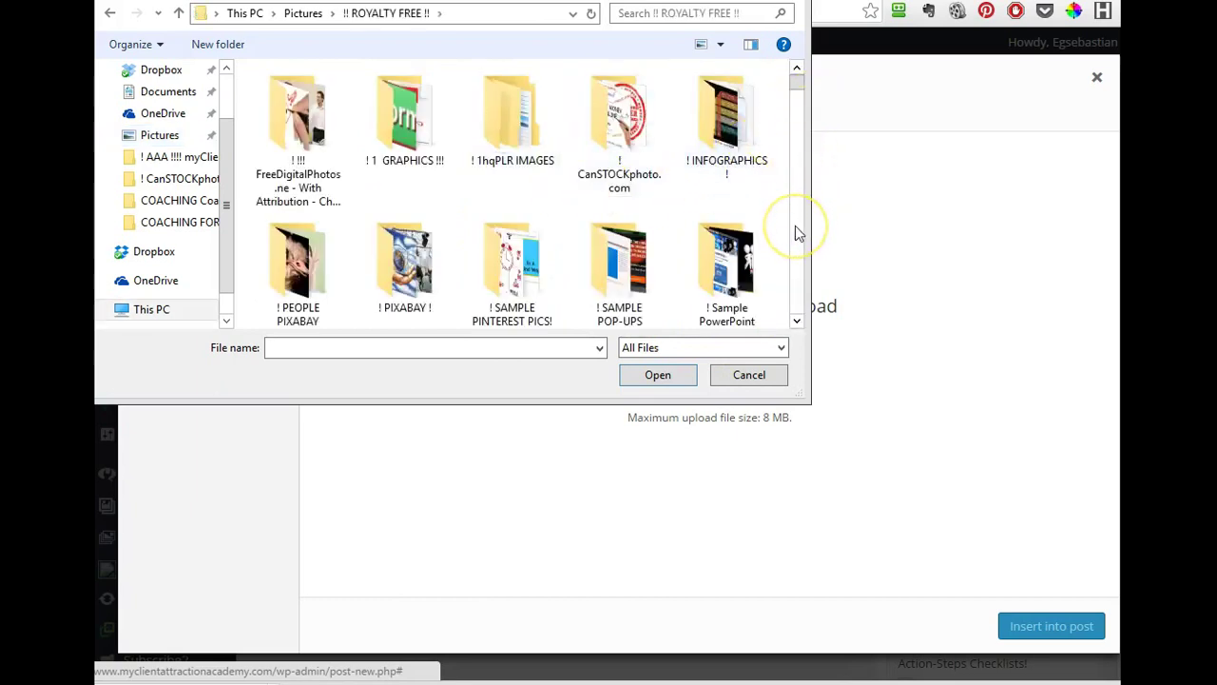
scroll(797, 226, down, 2)
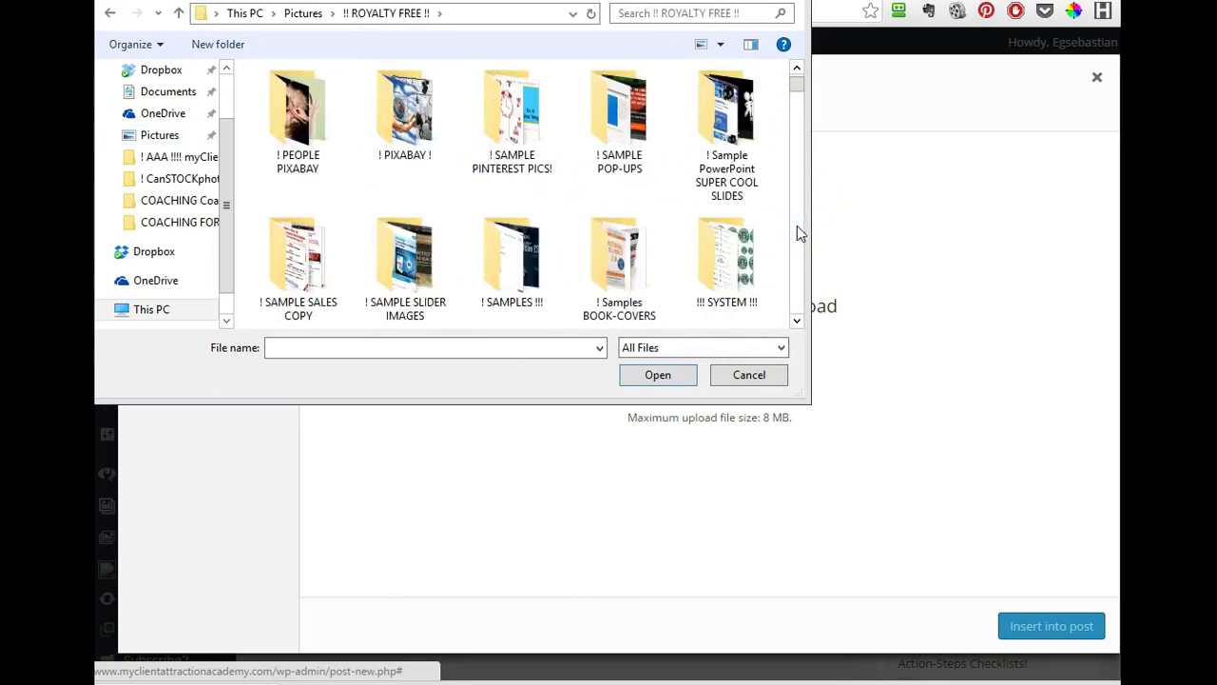
scroll(797, 228, down, 3)
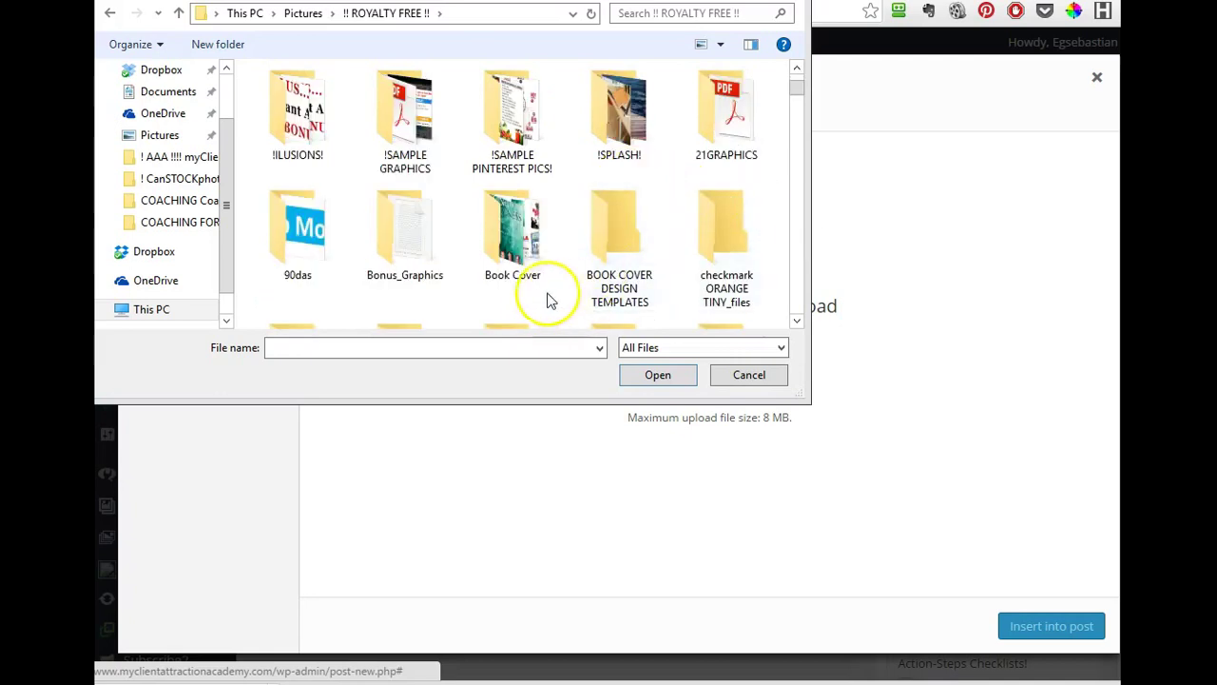
double_click(509, 250)
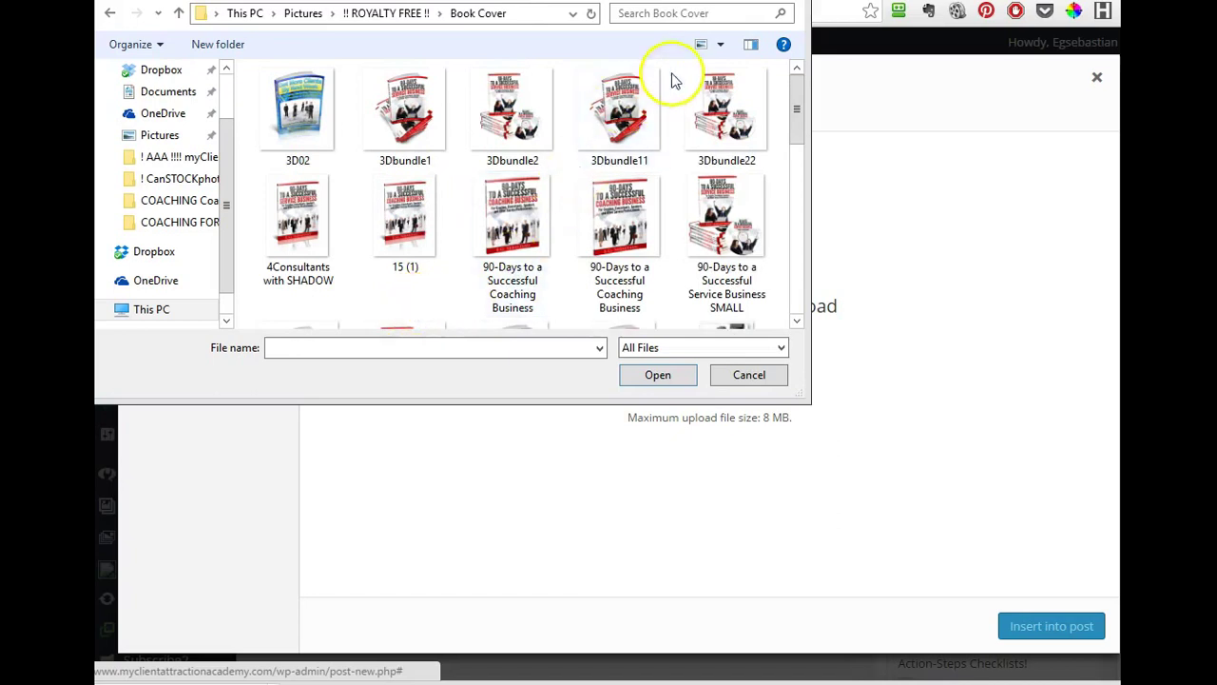
double_click(623, 129)
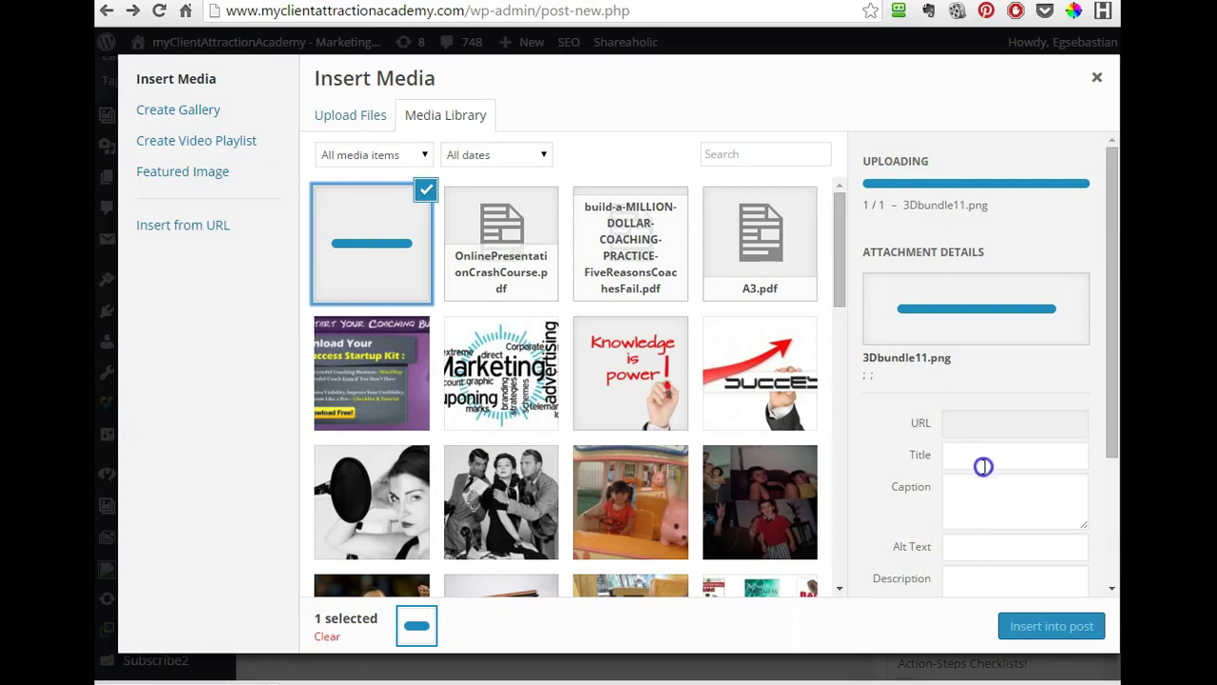
Step: Set the uploaded image's title to "90-Days to a" and its alt text to "Start a Successful Ser"
scroll(1005, 540, down, 1)
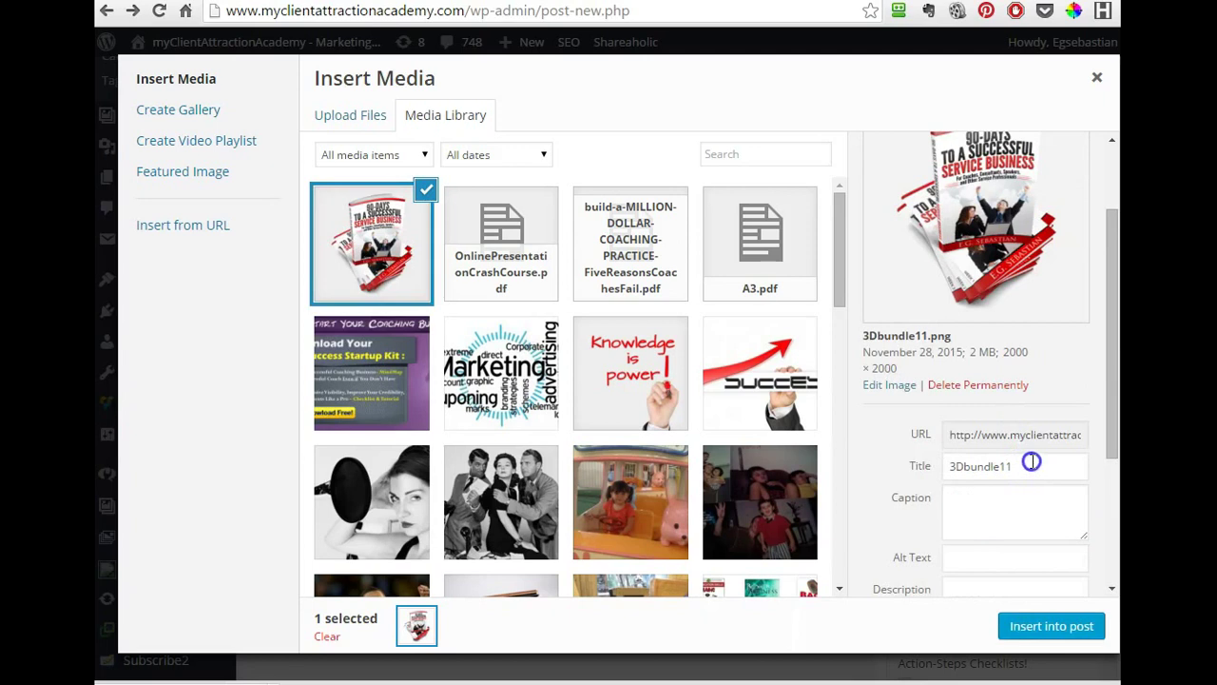
drag(1038, 466, 921, 466)
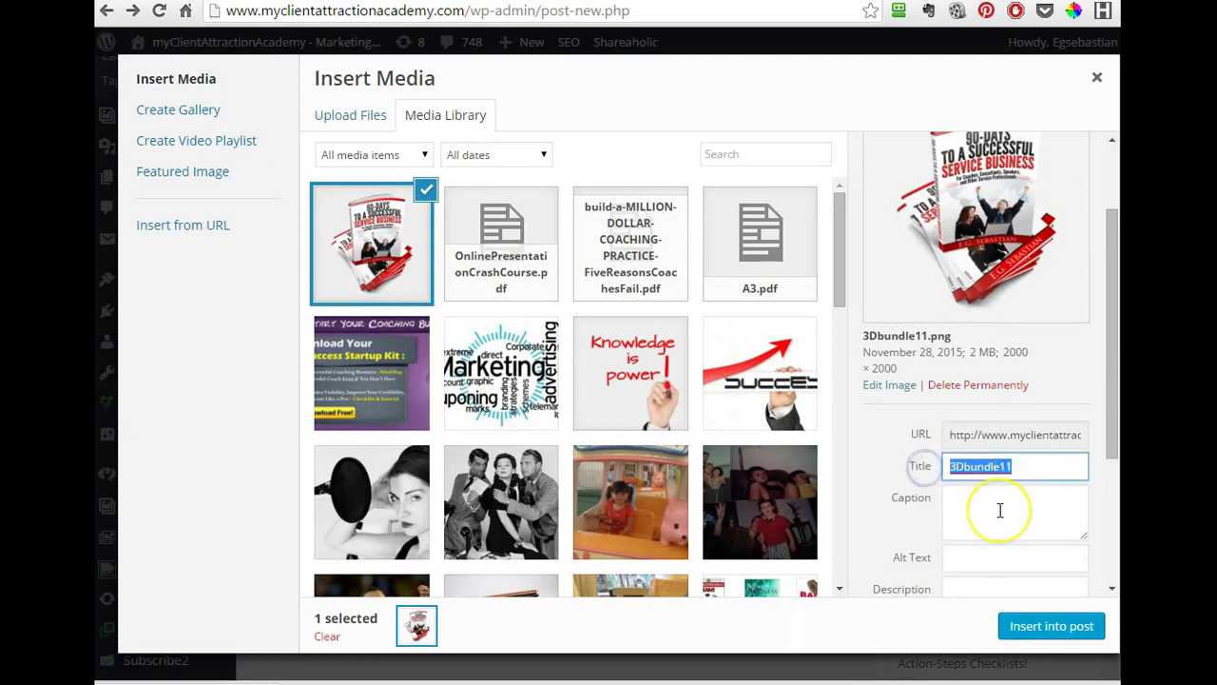
text(90-Days to a)
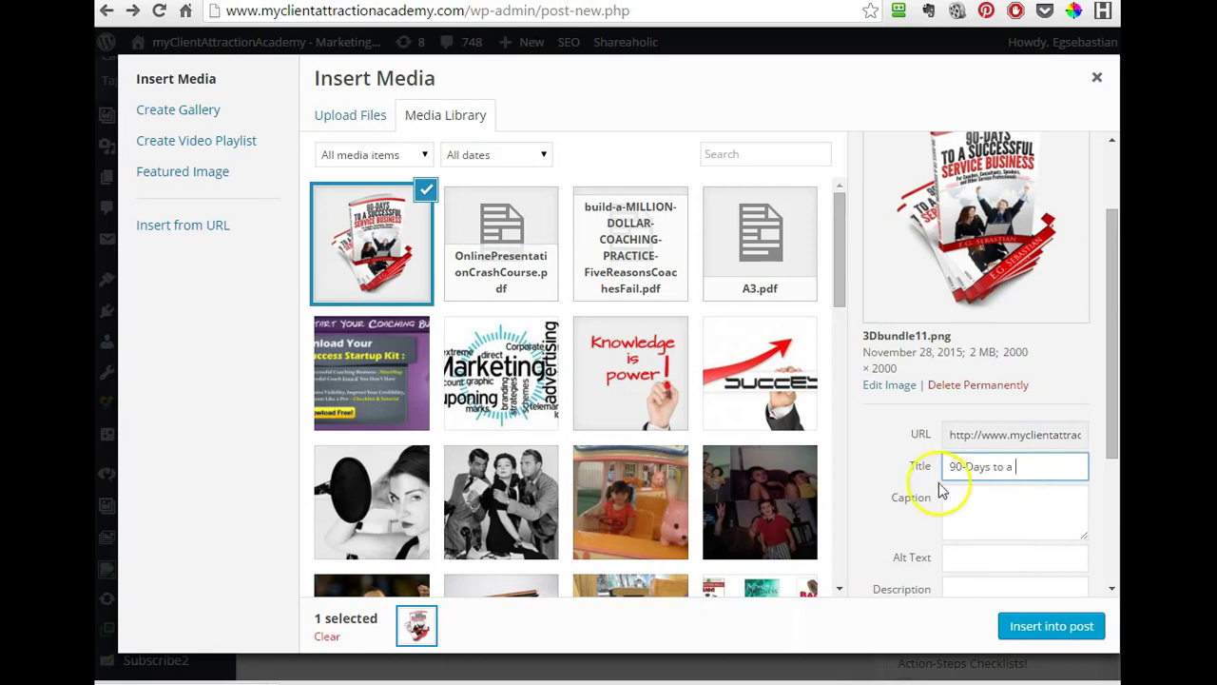
scroll(924, 504, down, 3)
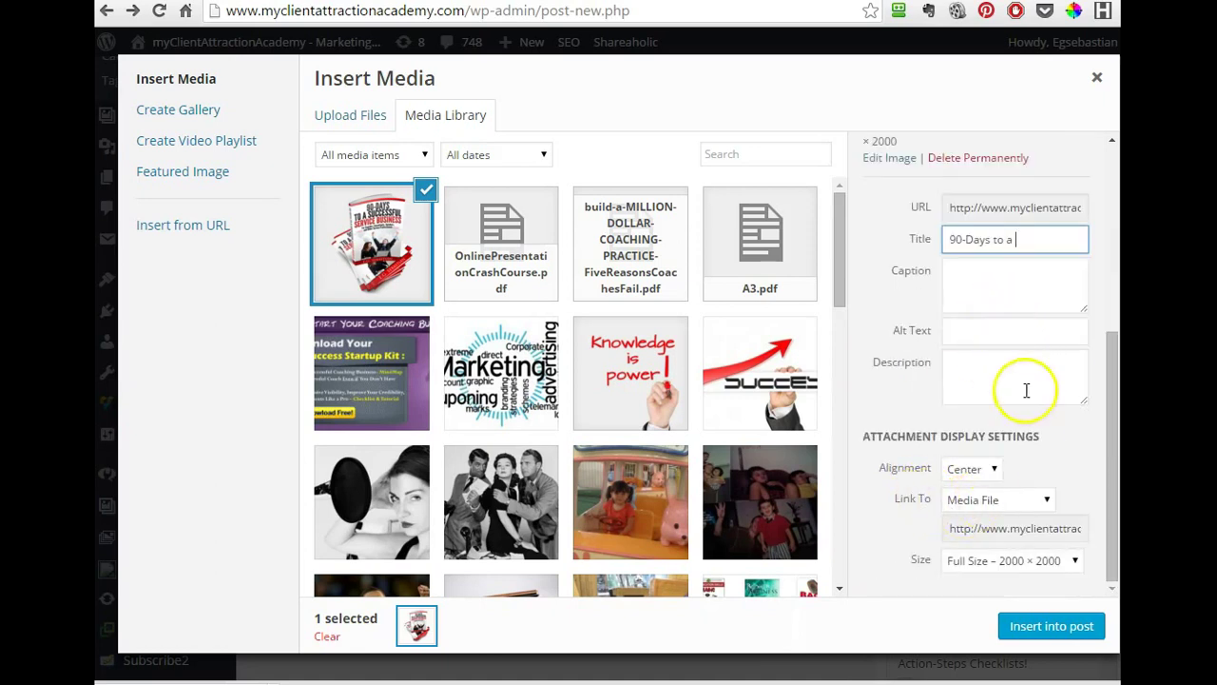
click(988, 332)
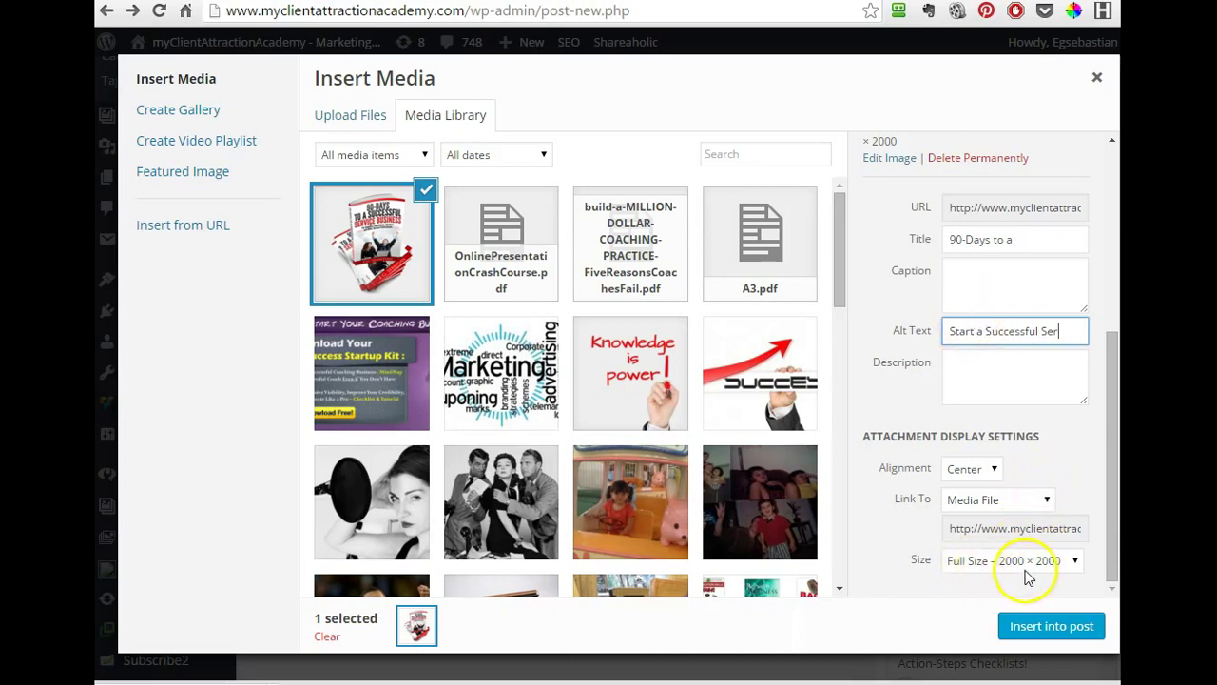
Step: Insert the book cover image into the post at Large – 839 × 839 size and select it in the post body
click(1074, 563)
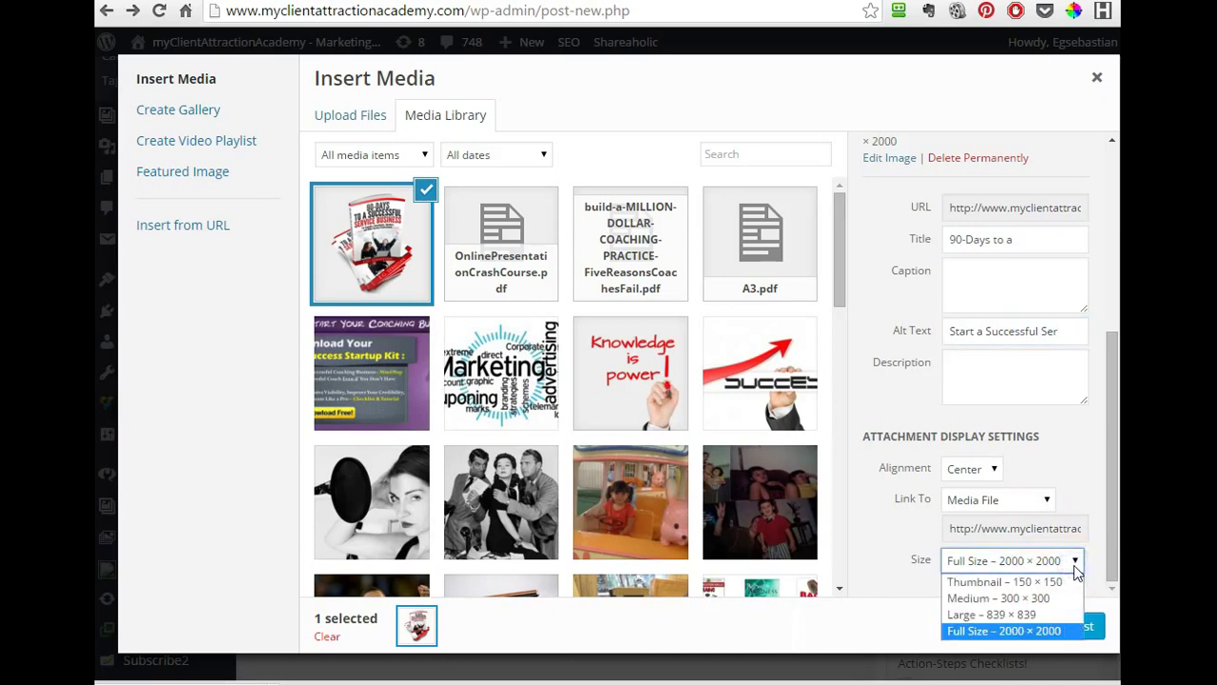
click(1012, 617)
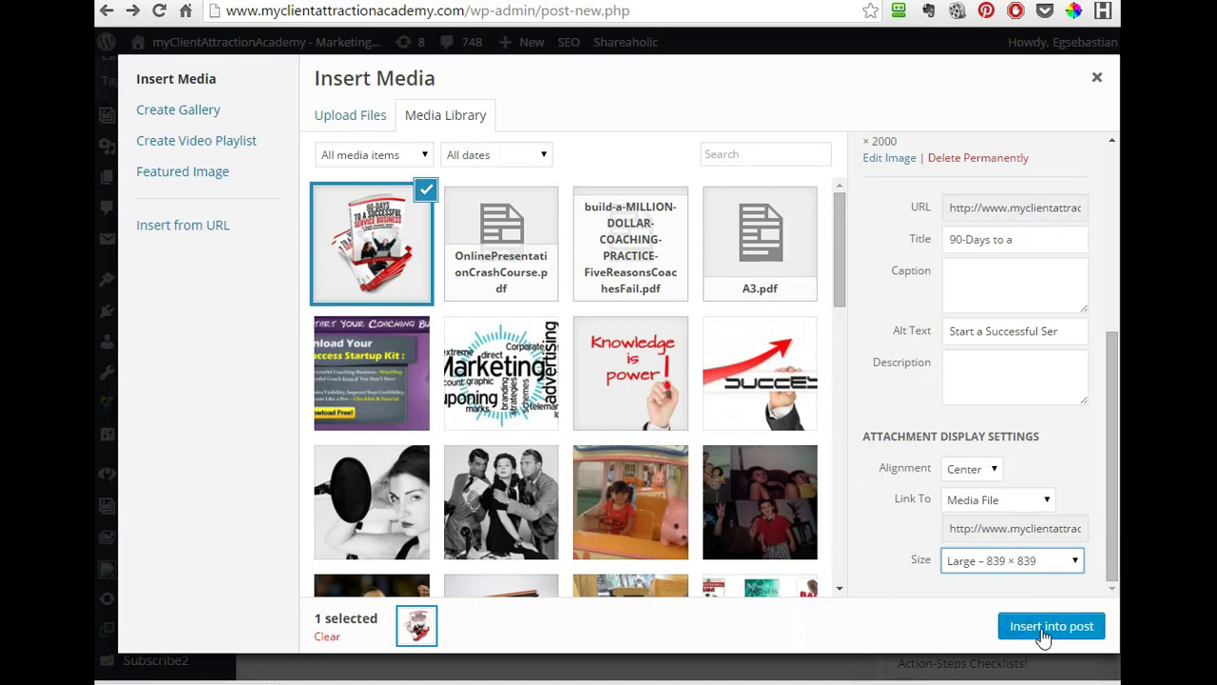
click(1036, 625)
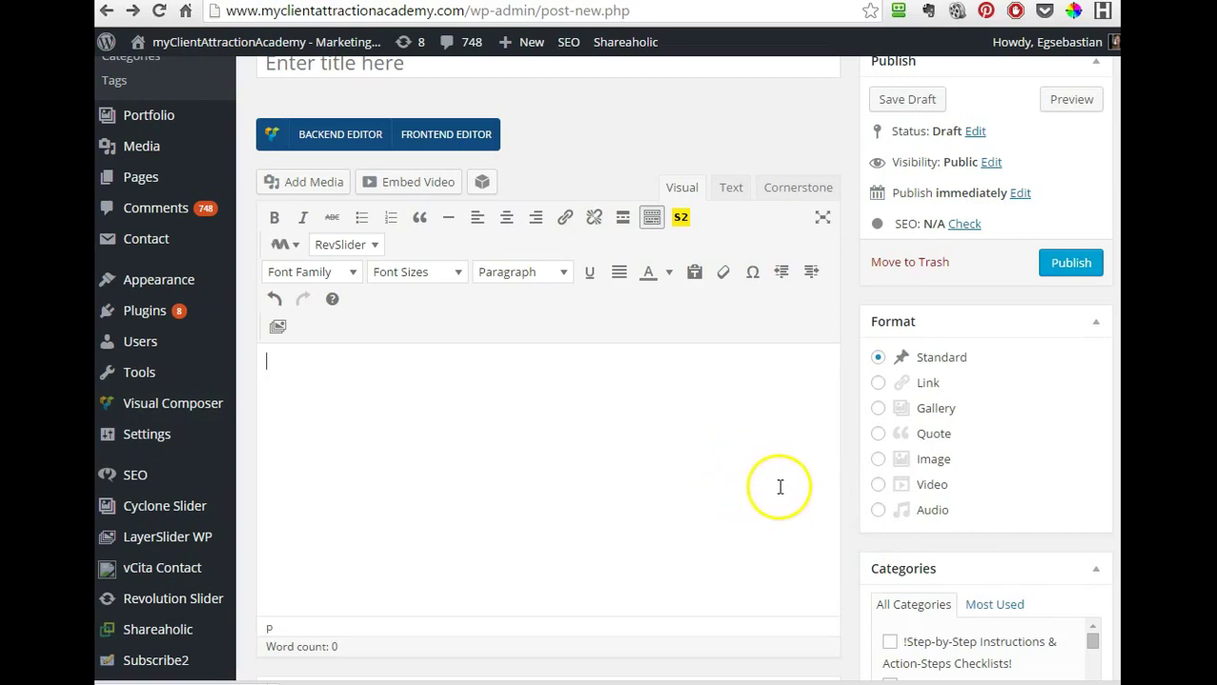
key(ctrl+v)
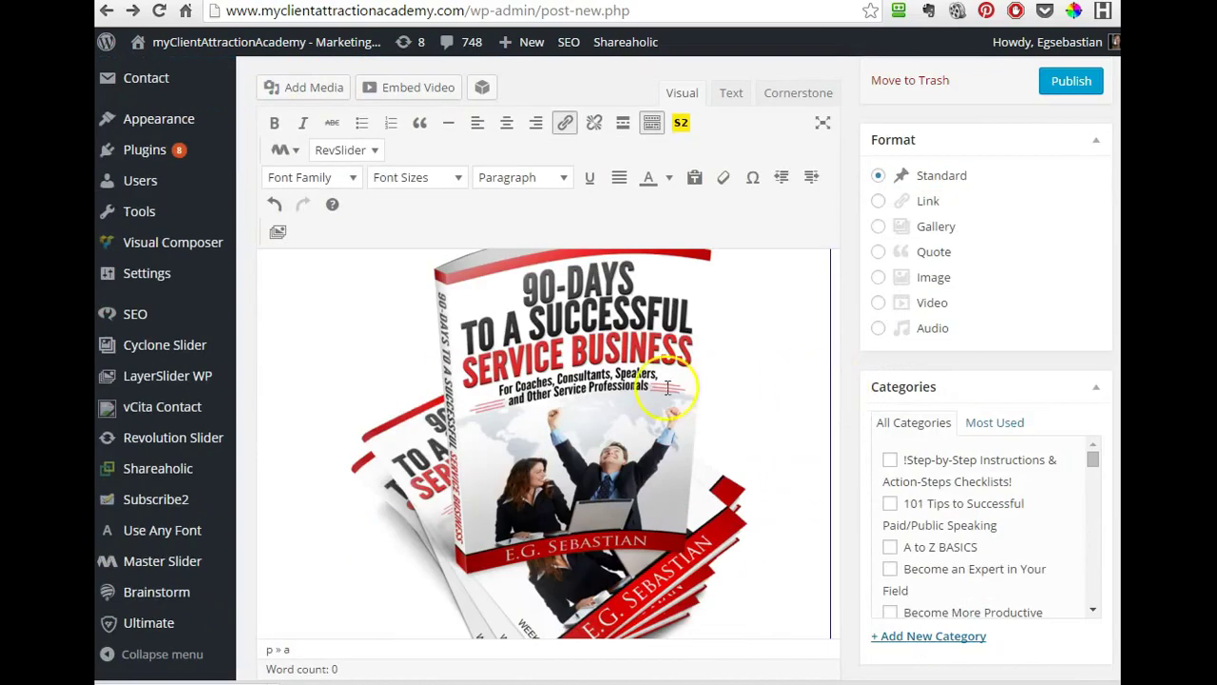
click(667, 387)
scroll(280, 427, up, 2)
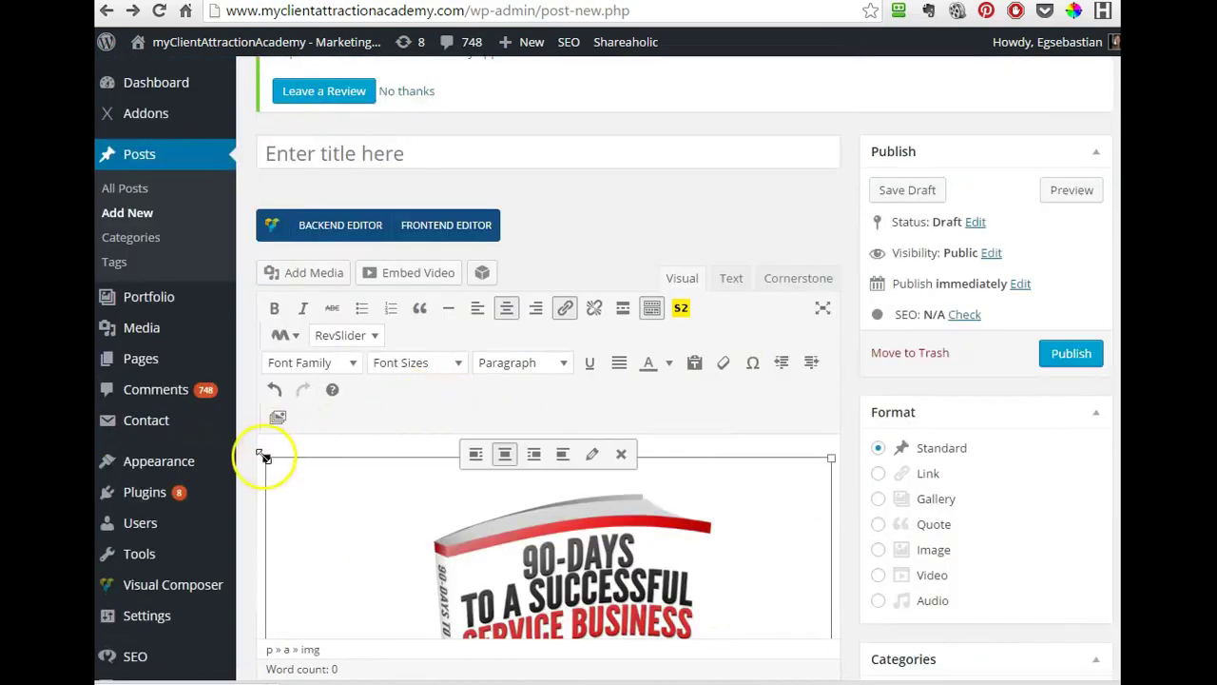
Step: Shrink the book cover image in the post body freehand in two passes using its corner handles
drag(264, 457, 500, 552)
scroll(636, 549, down, 3)
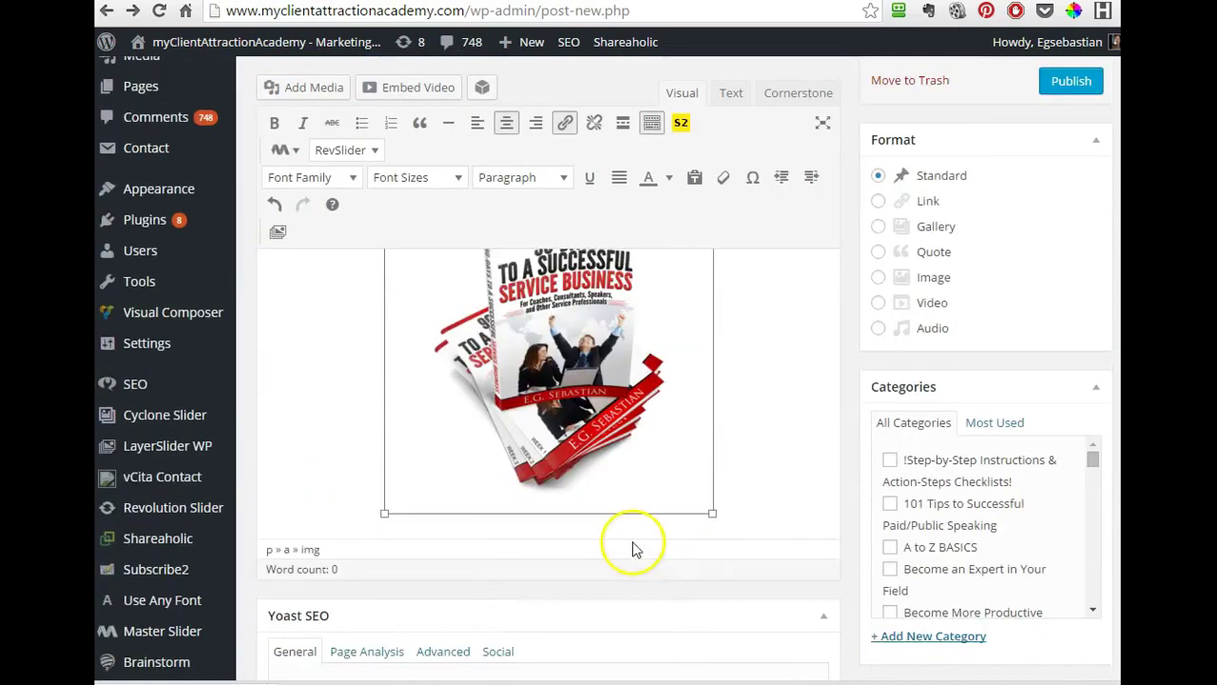
drag(712, 513, 579, 412)
scroll(619, 463, up, 2)
Step: Set the book cover image's custom width to 250 px in its Image Details and update it
click(593, 364)
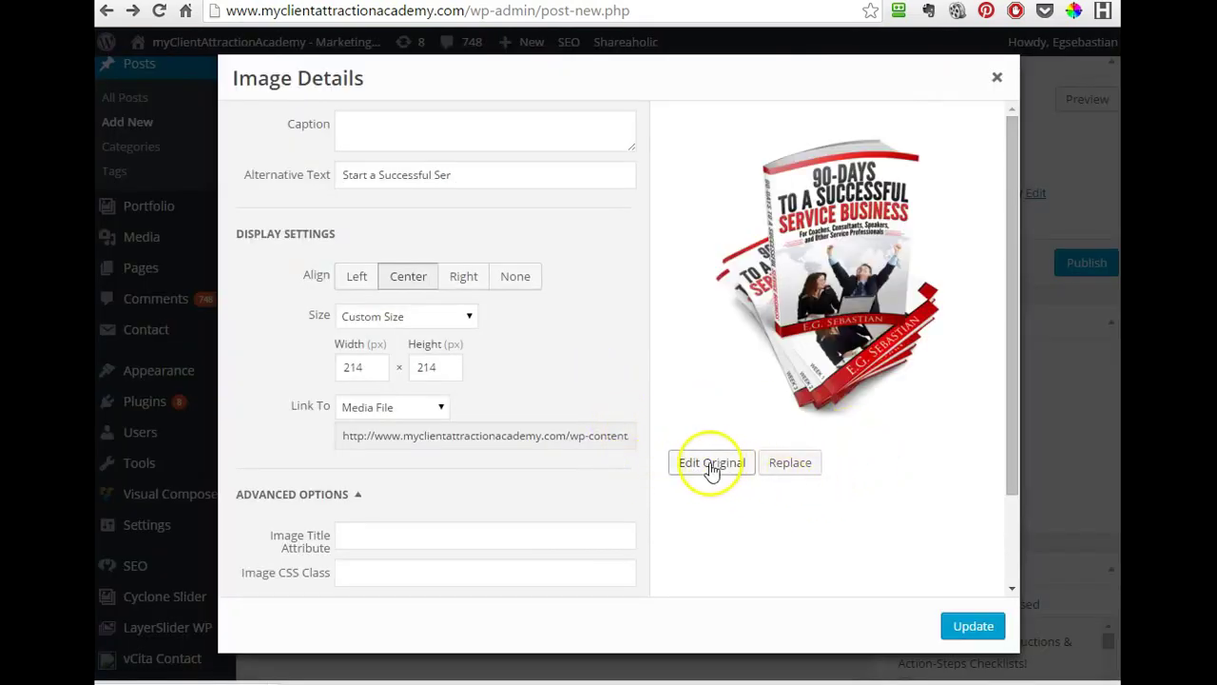
click(376, 372)
click(376, 372)
click(376, 364)
click(376, 371)
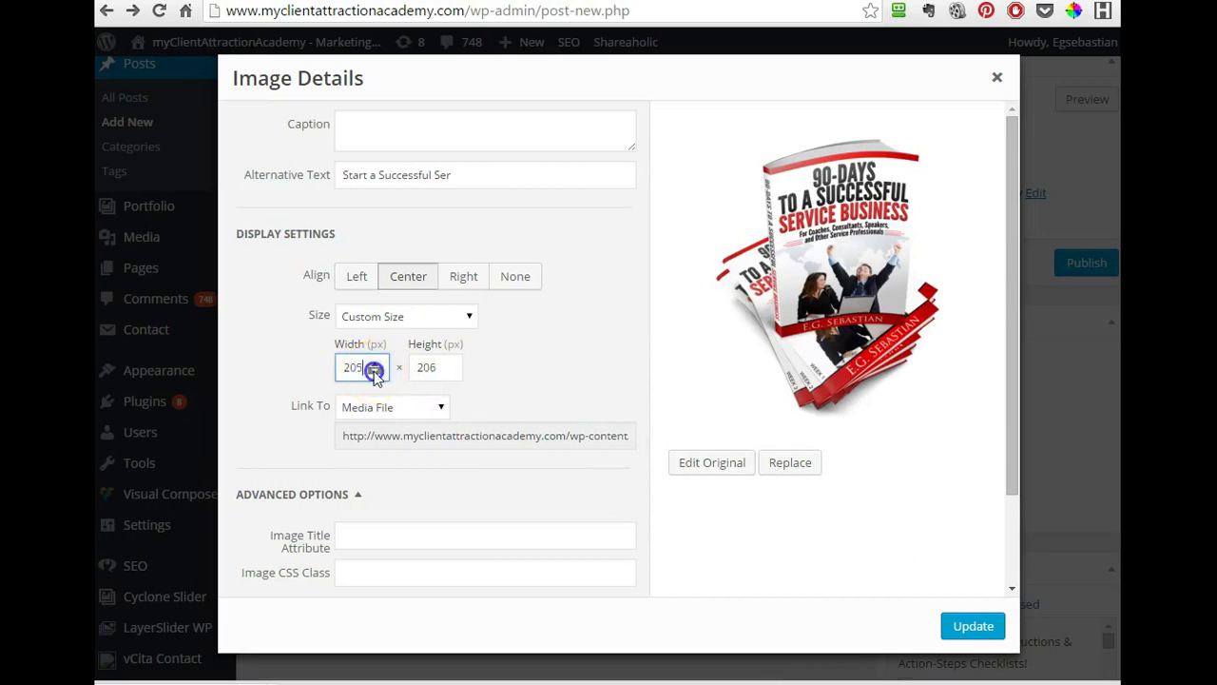
double_click(354, 371)
text(250)
click(960, 629)
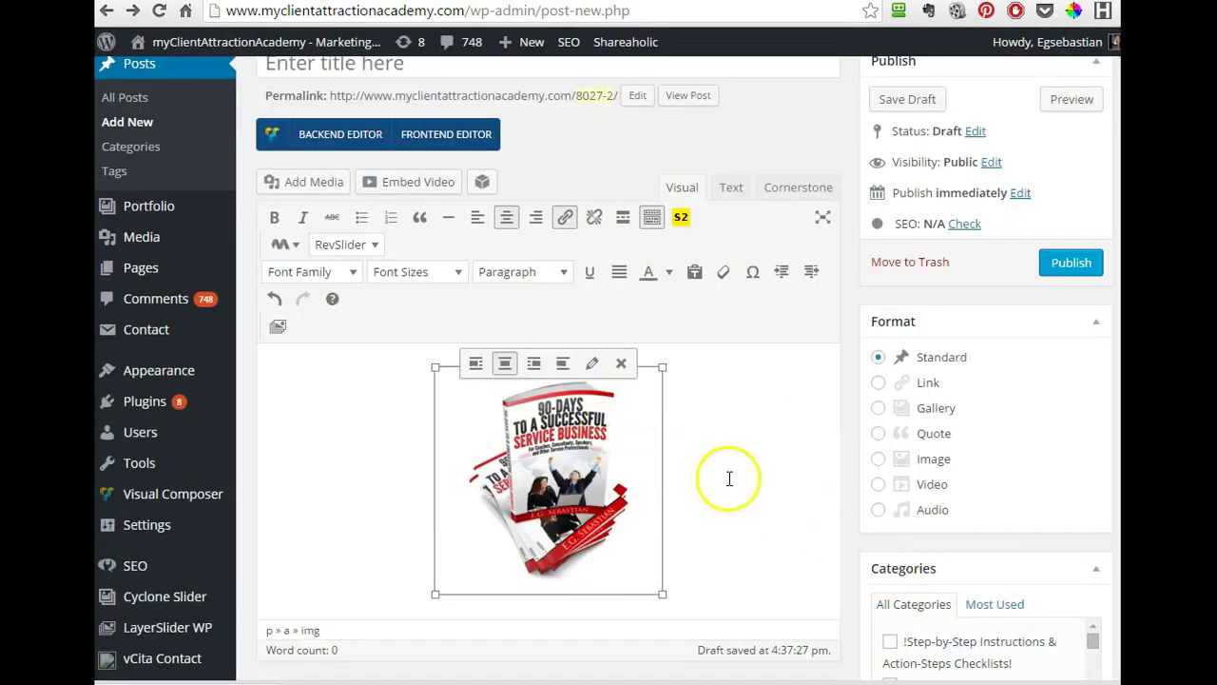
Step: Enlarge the book cover image freehand to a little over half the width of the post body
scroll(714, 557, down, 1)
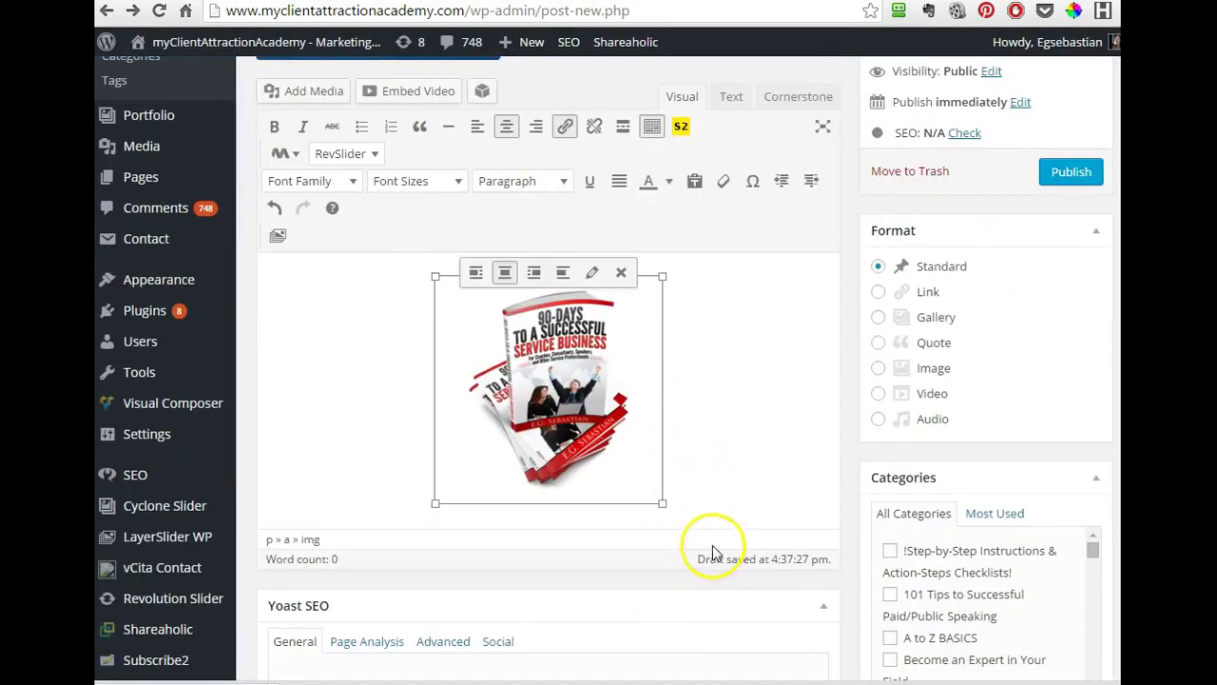
mouse_move(660, 501)
mouse_down()
mouse_move(720, 552)
mouse_move(641, 512)
mouse_up()
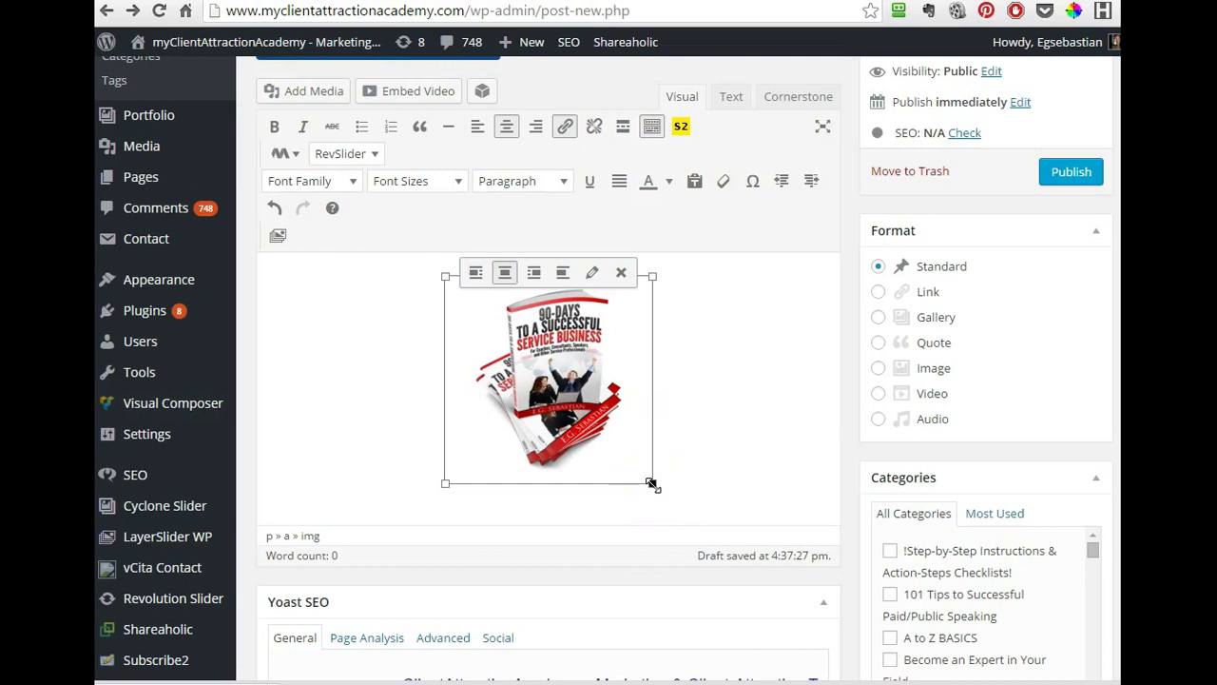
drag(650, 483, 728, 608)
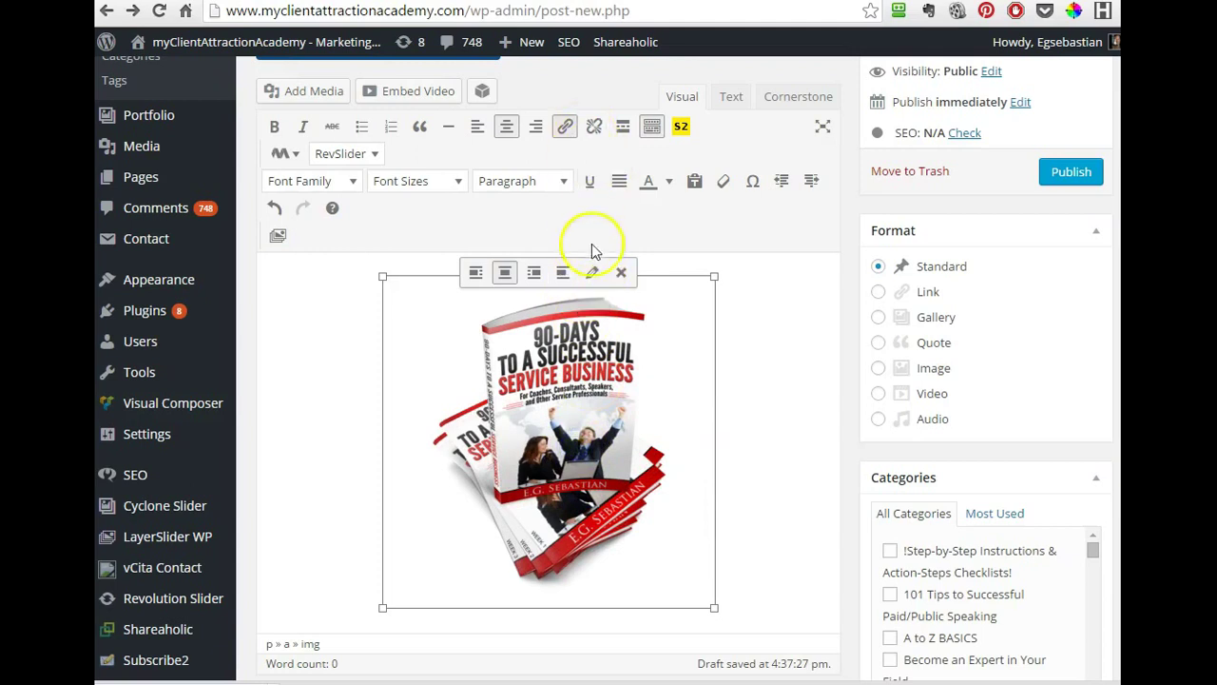
Step: Replace the book cover image's link with the copied URL of OnlinePresentationCrashCourse.pdf
click(565, 129)
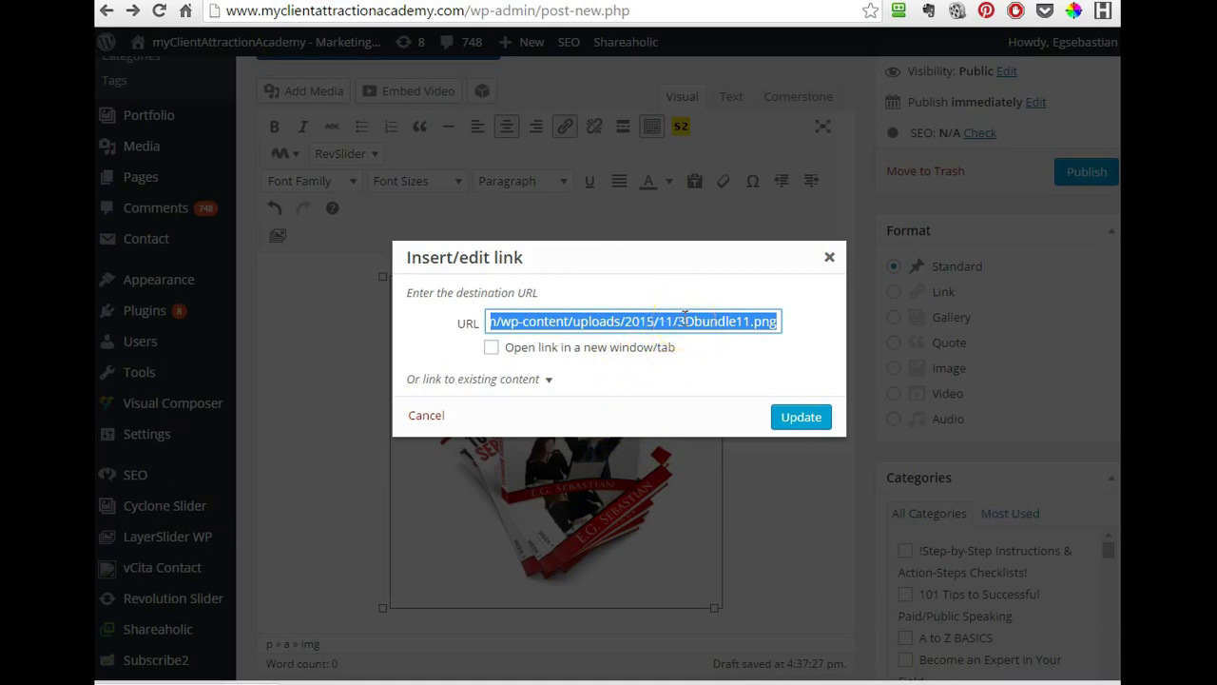
key(ctrl+v)
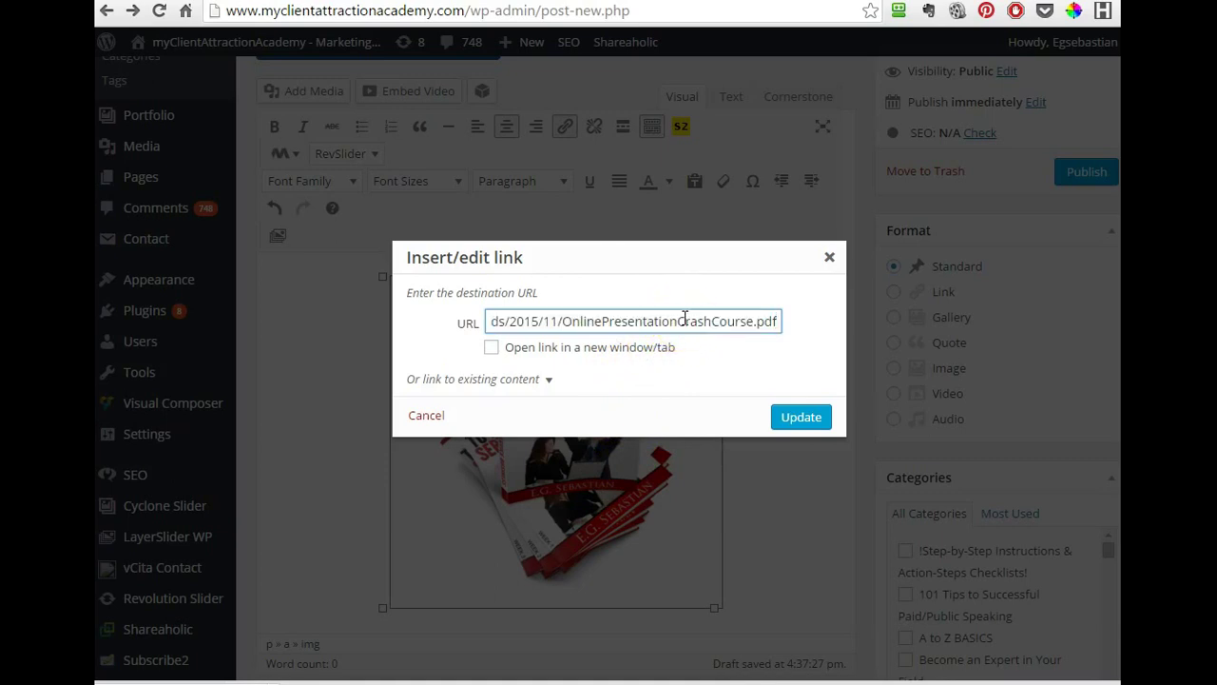
click(798, 419)
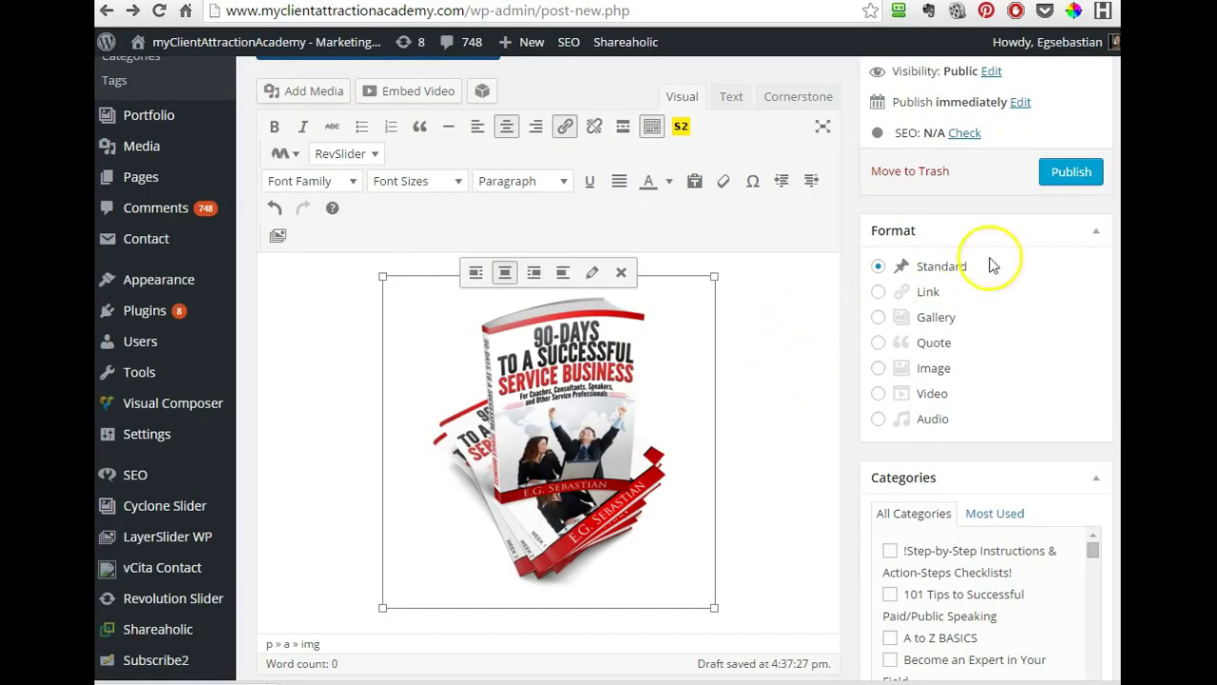
Step: Publish the post and open the published post in a new browser tab
click(1085, 181)
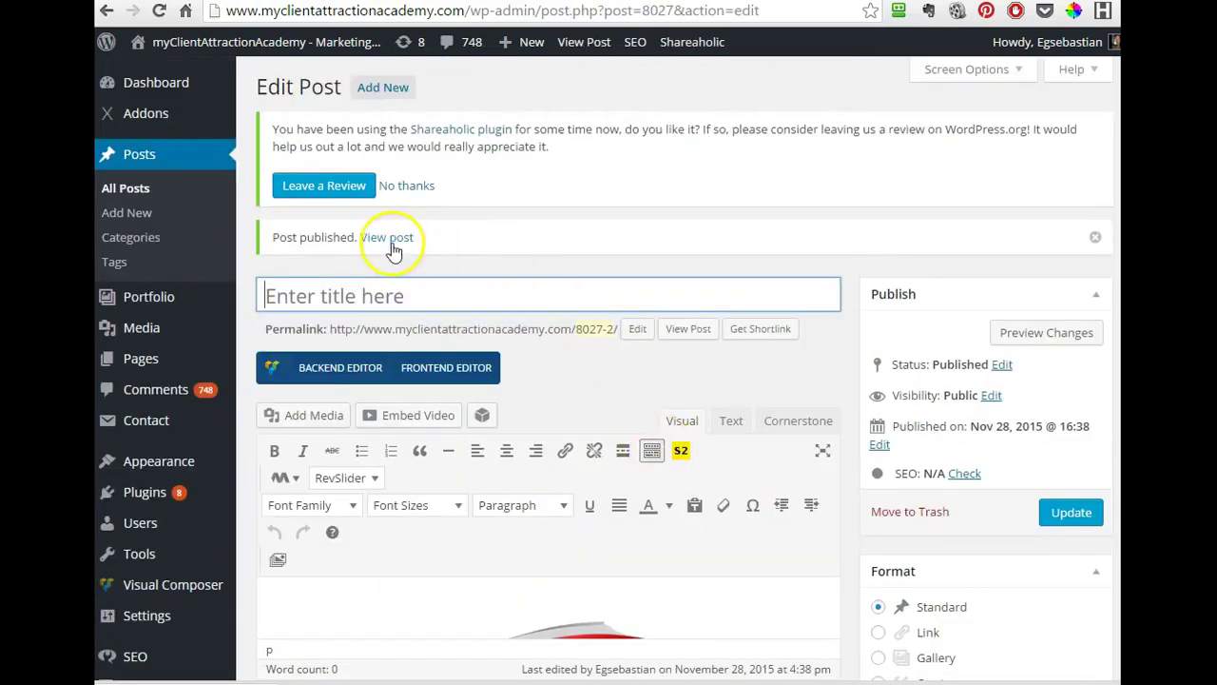
right_click(394, 245)
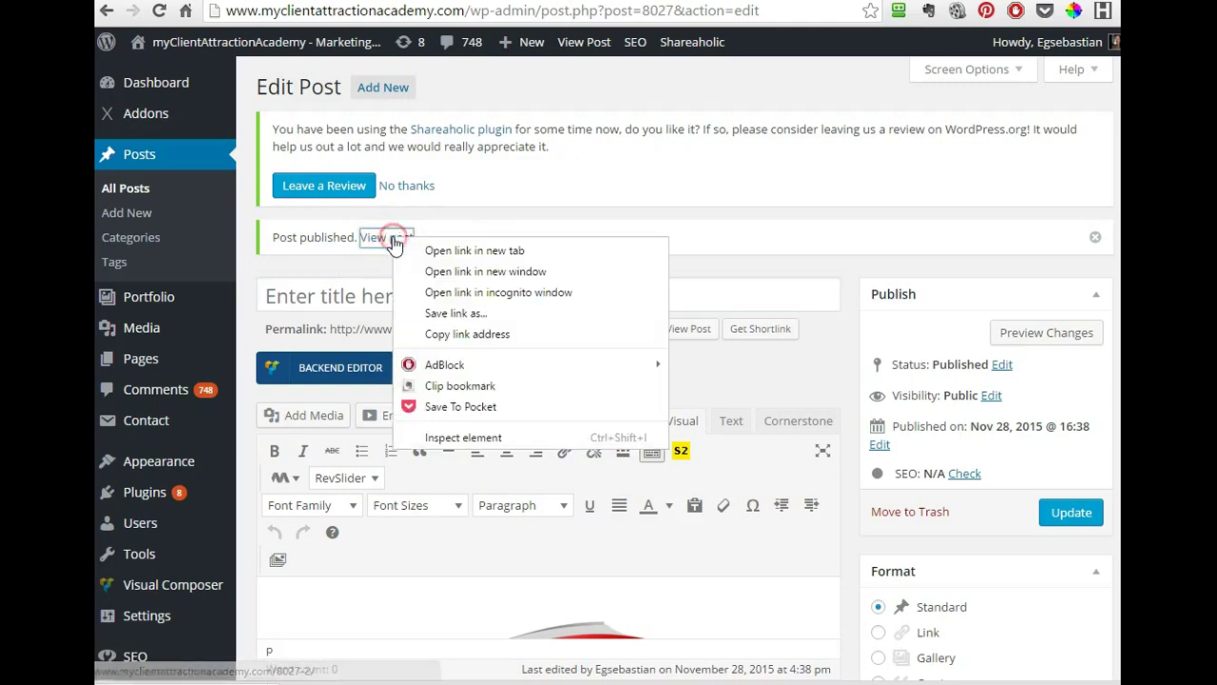
click(445, 247)
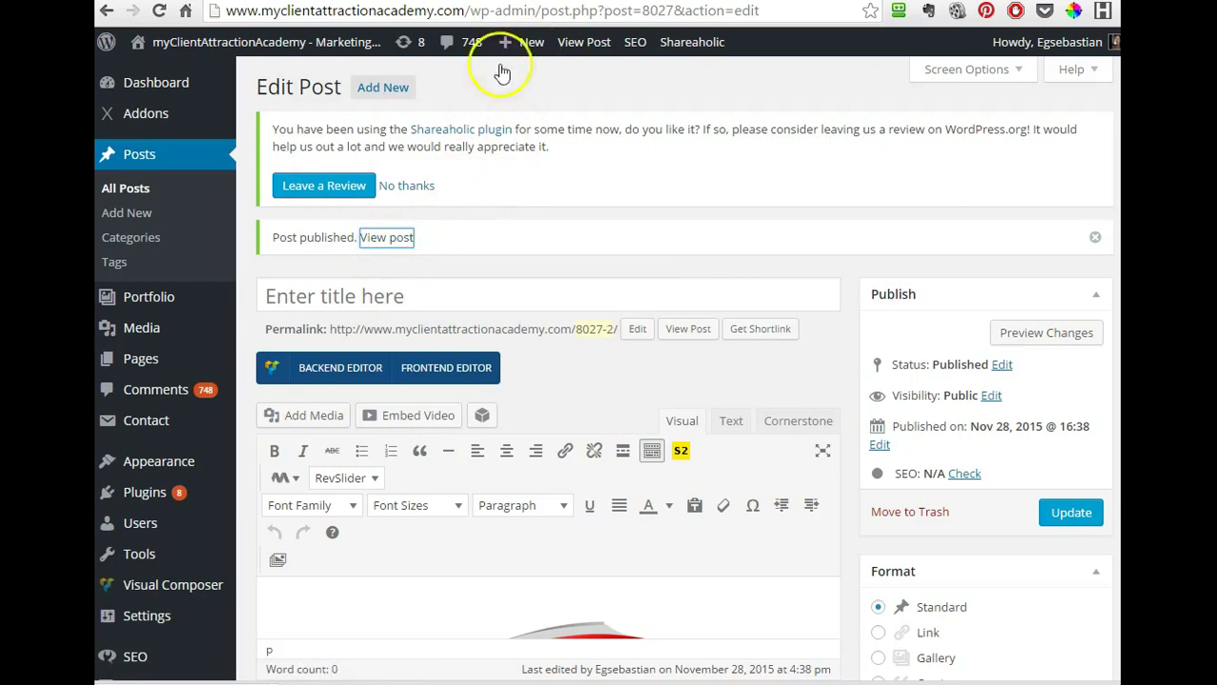
right_click(396, 239)
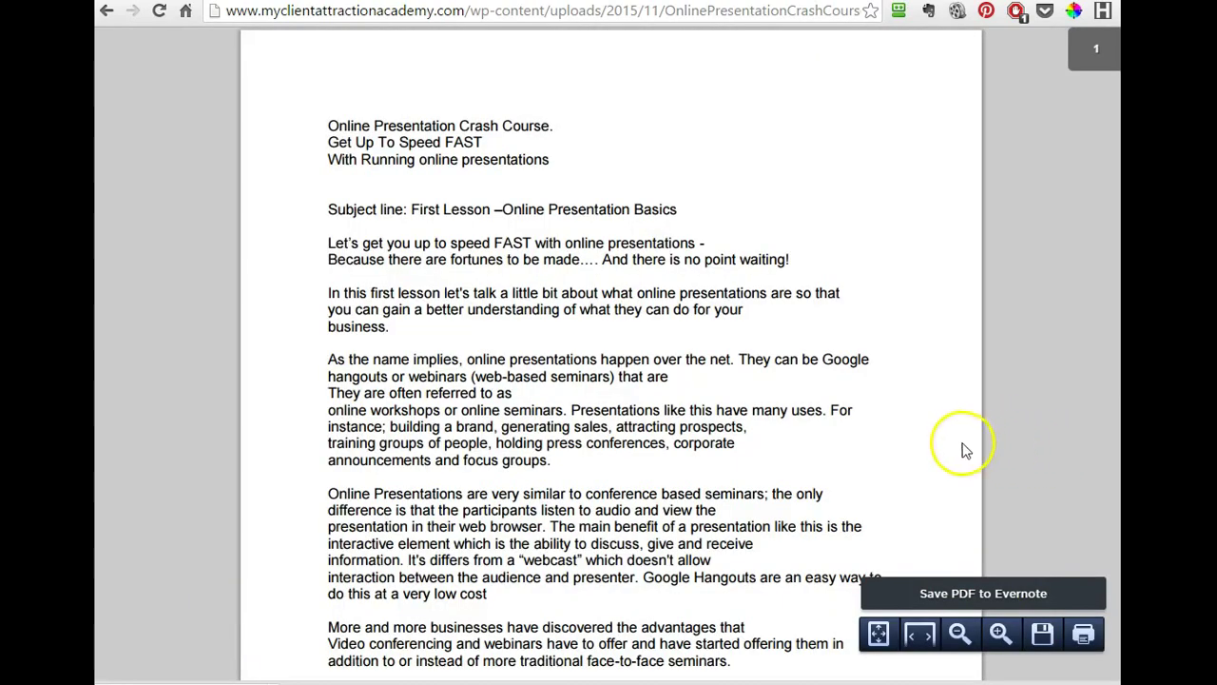
Step: Look through the linked Online Presentation Crash Course PDF and select the text on its first page
scroll(955, 442, down, 2)
scroll(955, 441, up, 2)
scroll(890, 440, down, 8)
scroll(889, 437, up, 8)
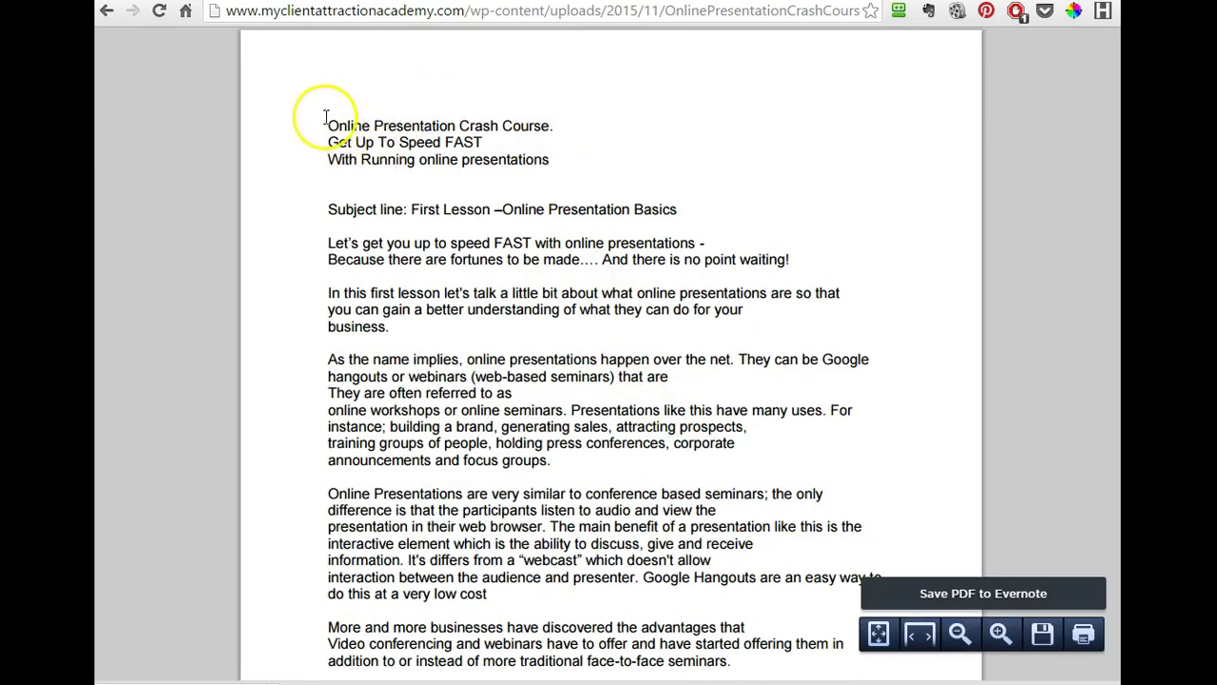
drag(327, 124, 810, 666)
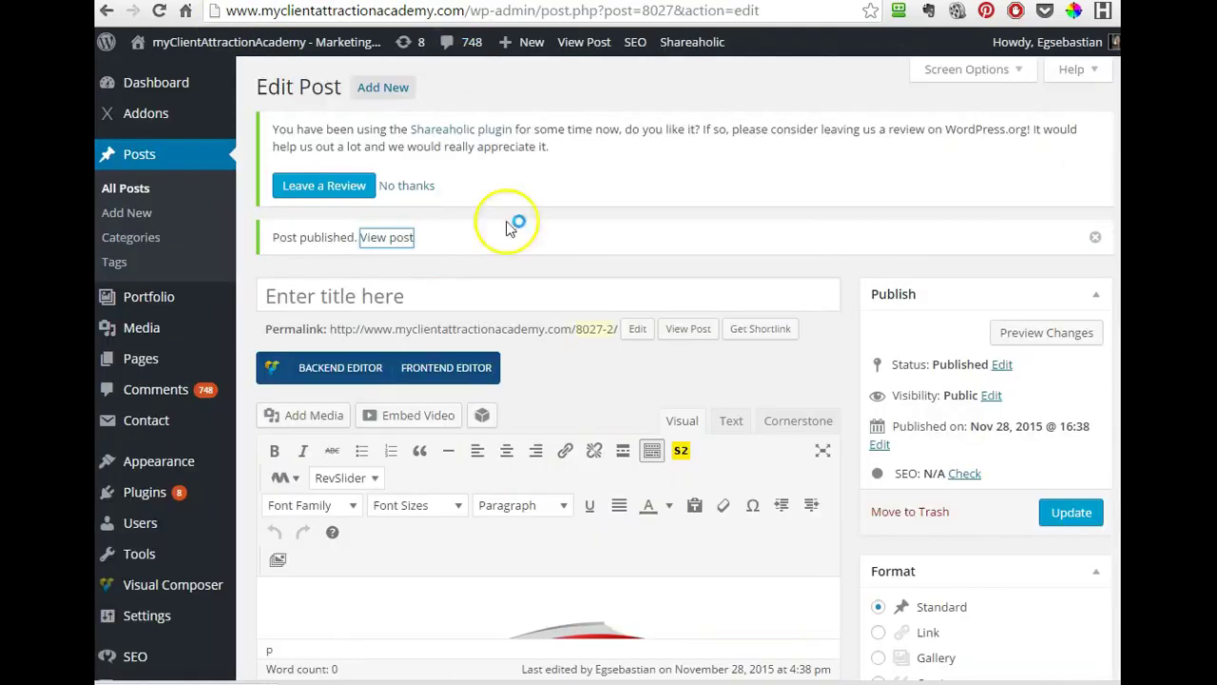
Step: Return to editing the post and add the line "Click on the Image Above" below the book cover image
scroll(614, 476, down, 3)
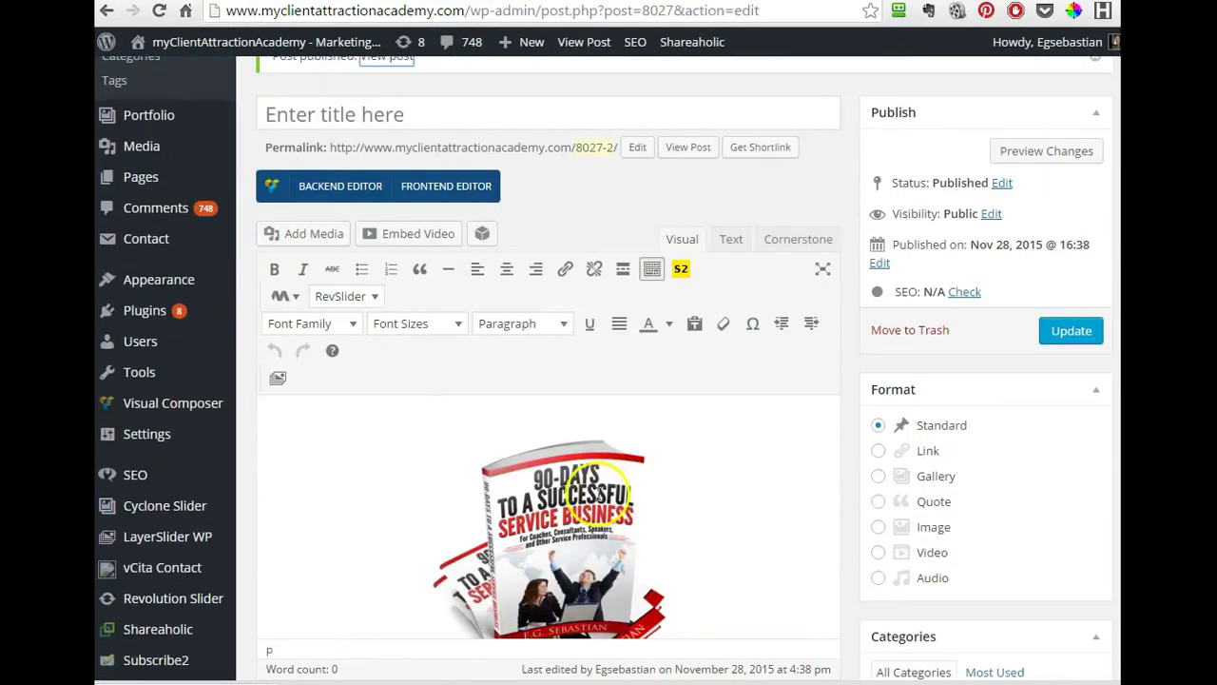
click(425, 454)
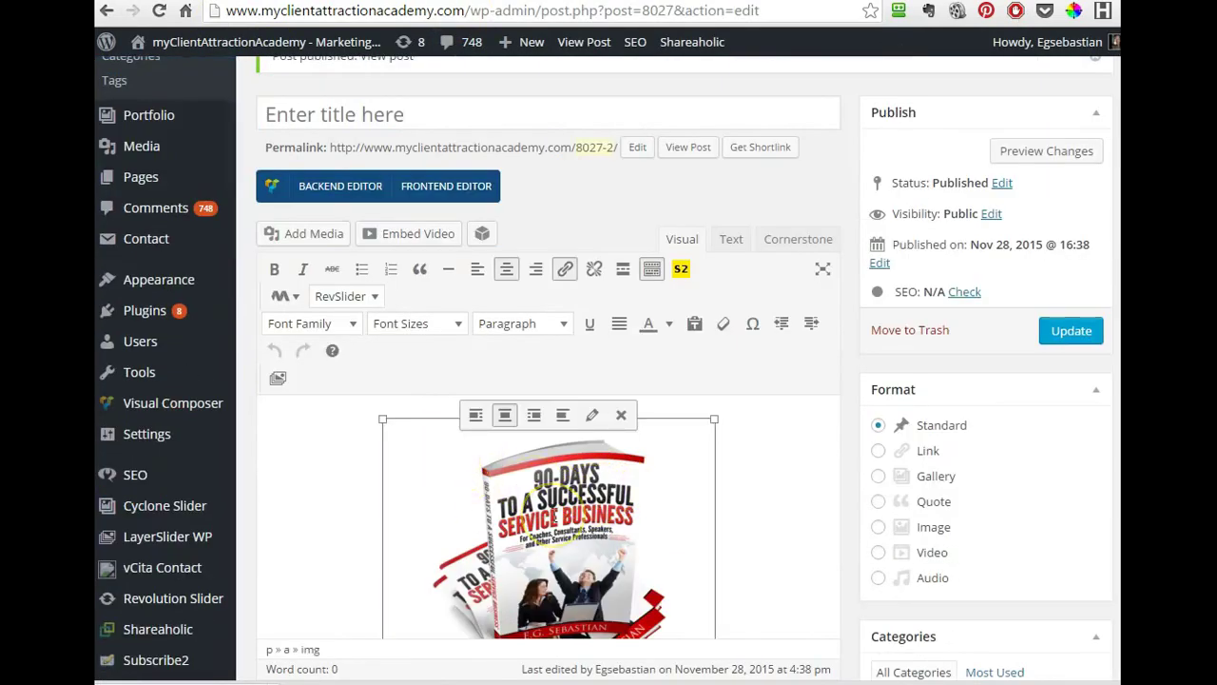
scroll(555, 515, down, 2)
scroll(554, 514, up, 5)
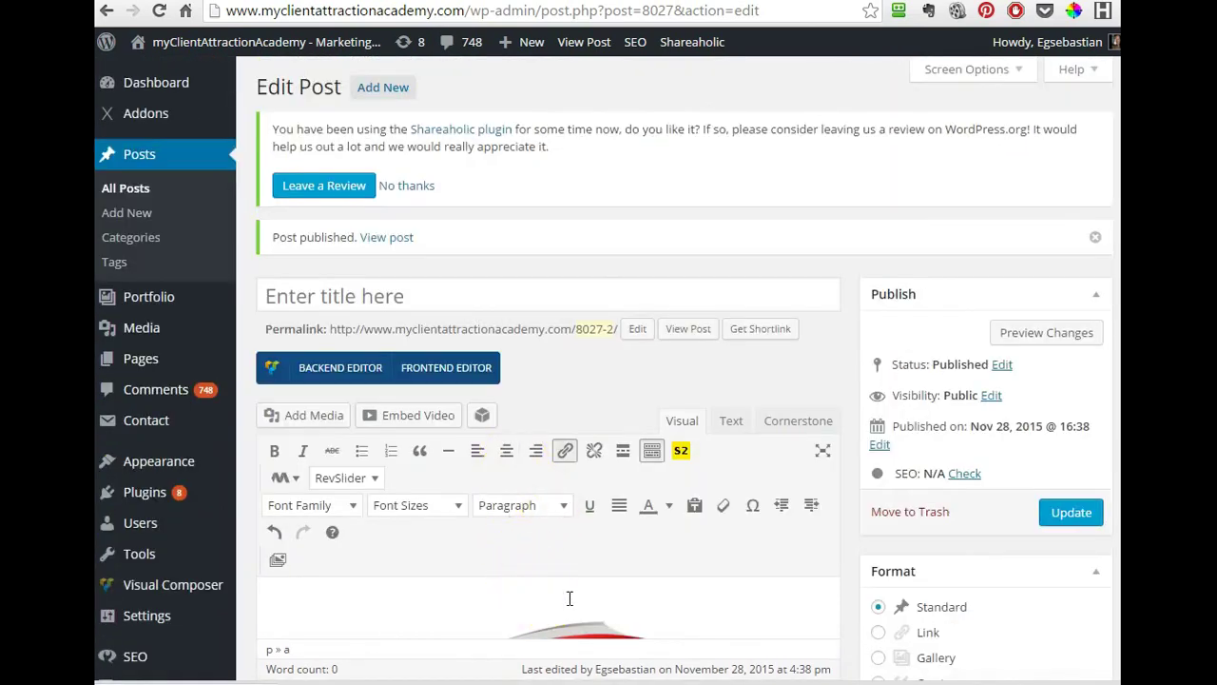
scroll(570, 597, down, 5)
scroll(573, 505, up, 5)
scroll(575, 591, down, 4)
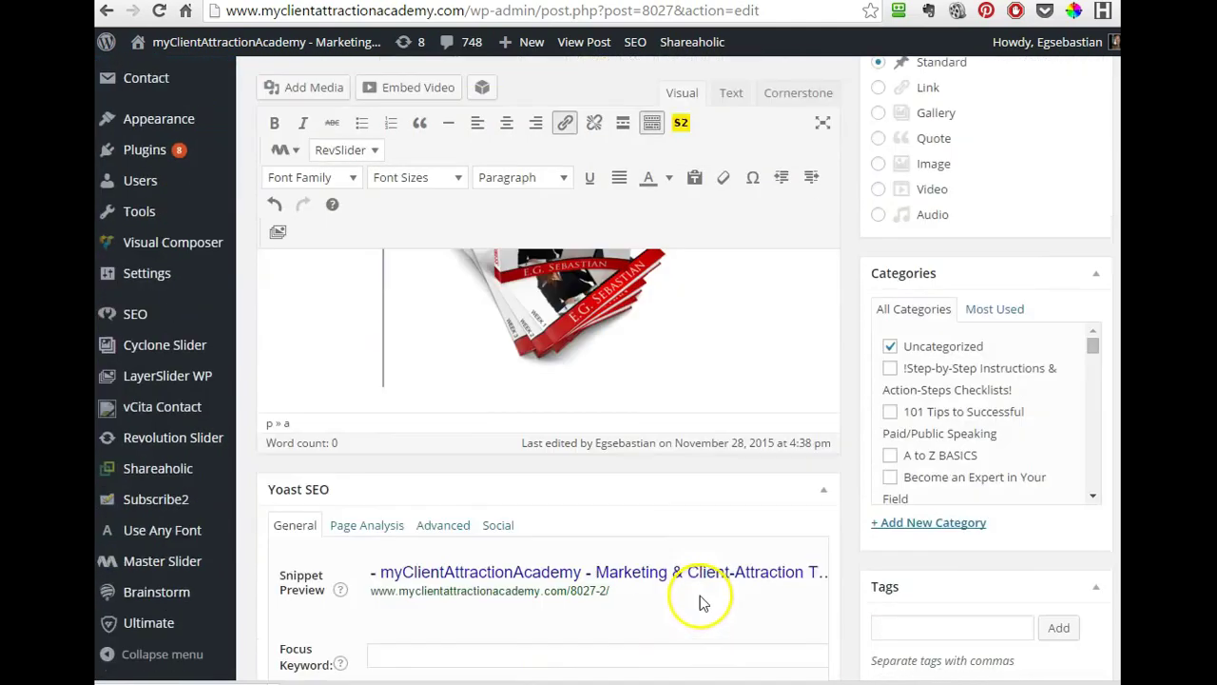
key(Return)
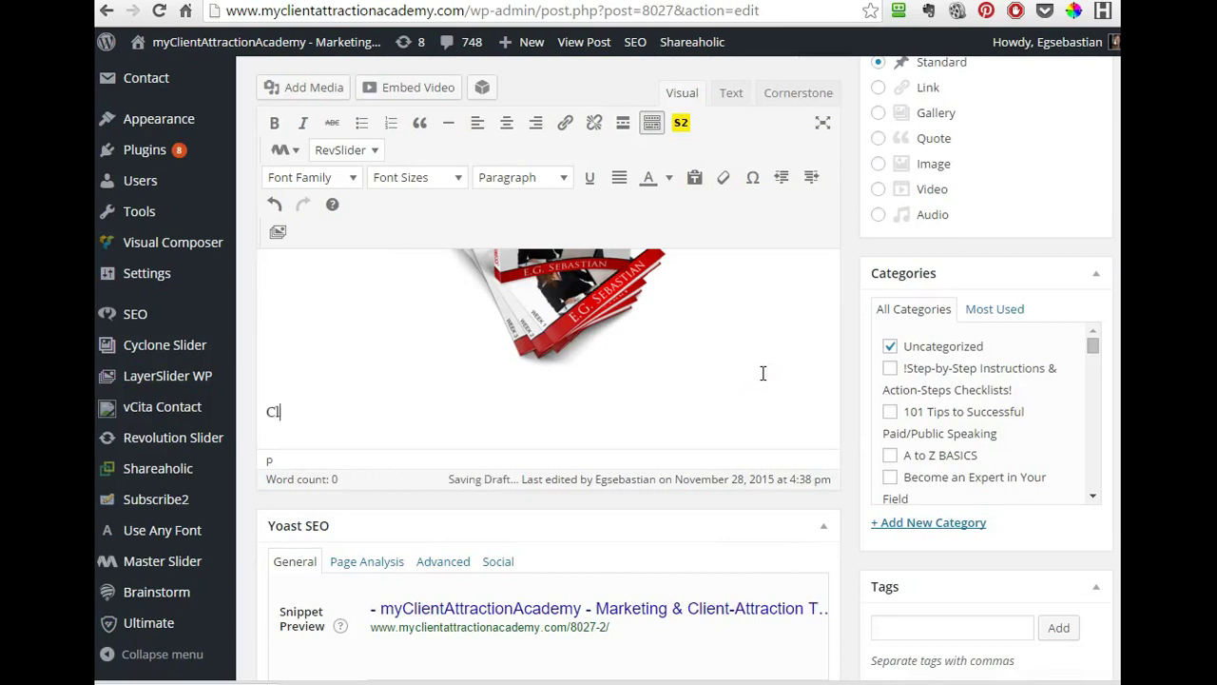
text(Click on the Image Above)
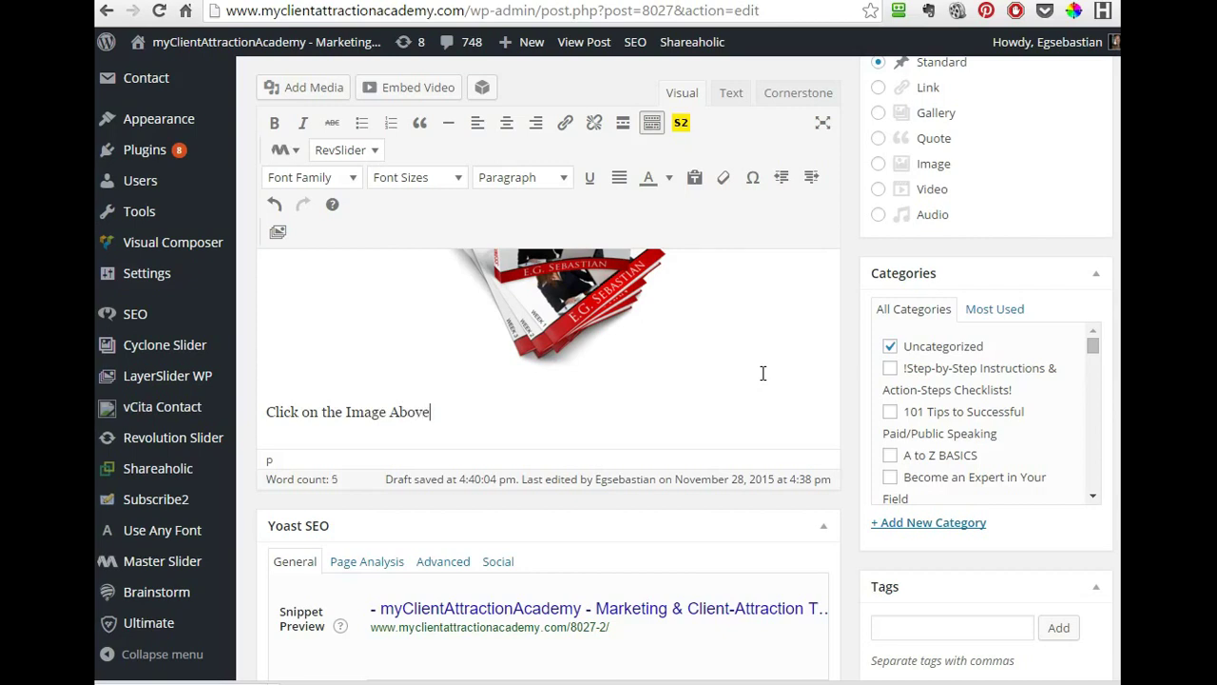
Step: Insert an underlined "RIGHT" at the start of the line below the image and underline "Click" too
click(268, 411)
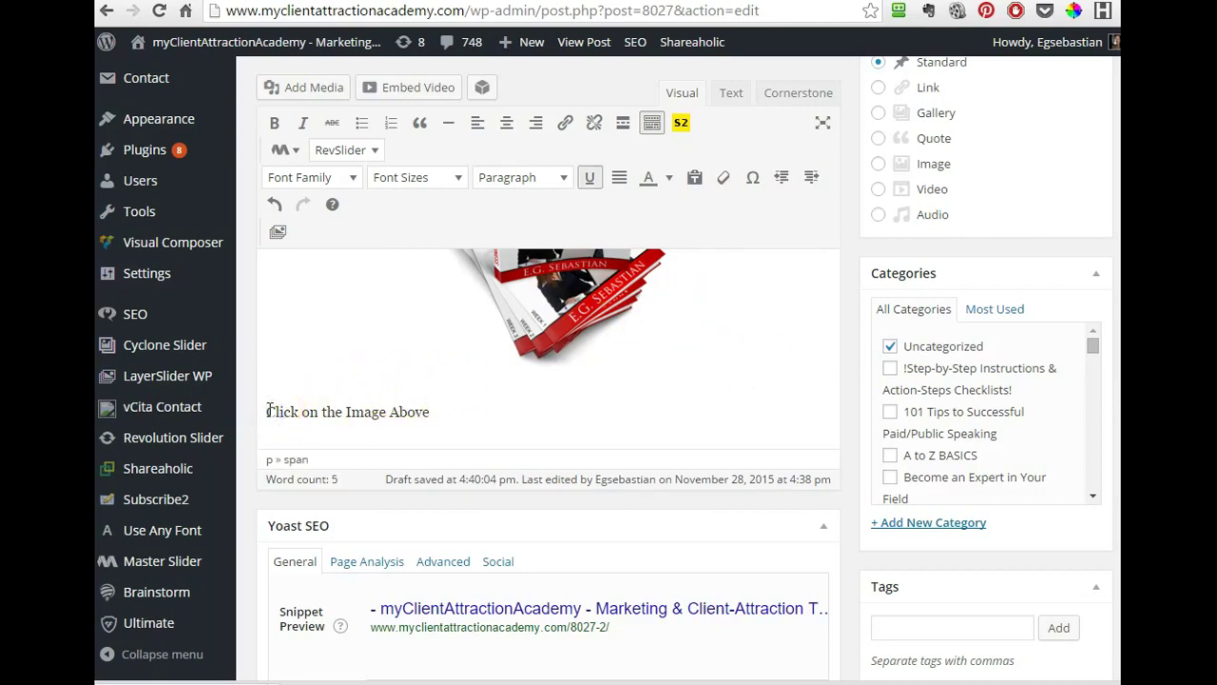
text(RIGHT)
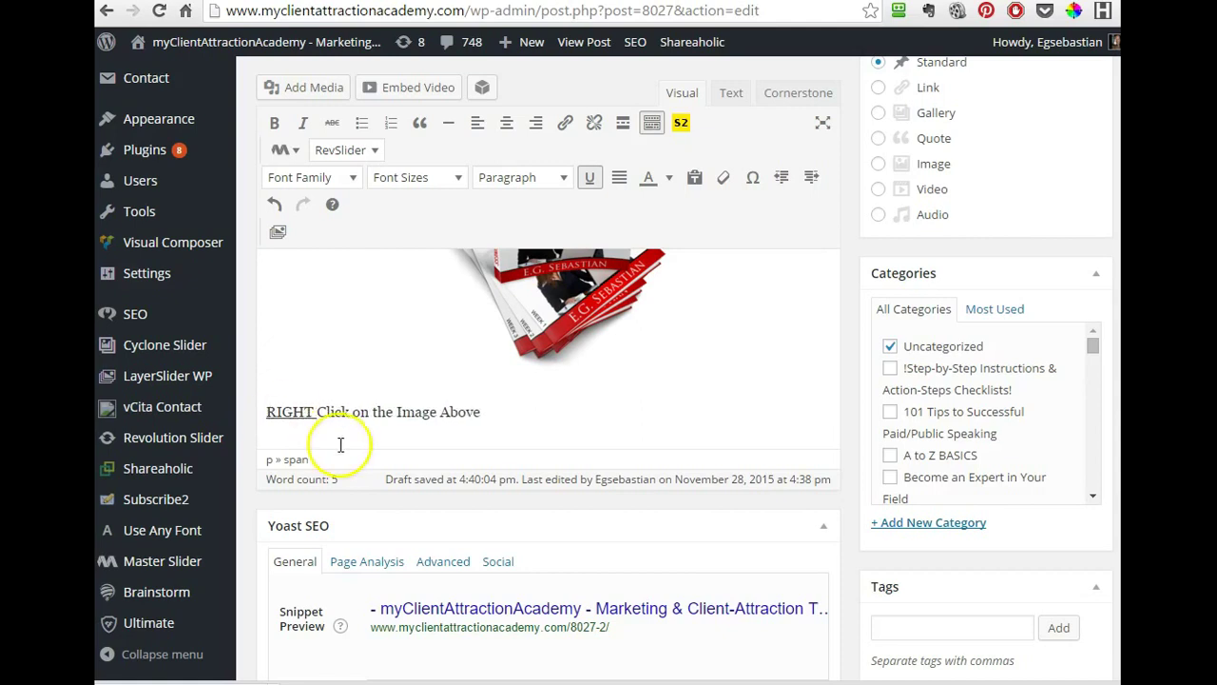
click(337, 411)
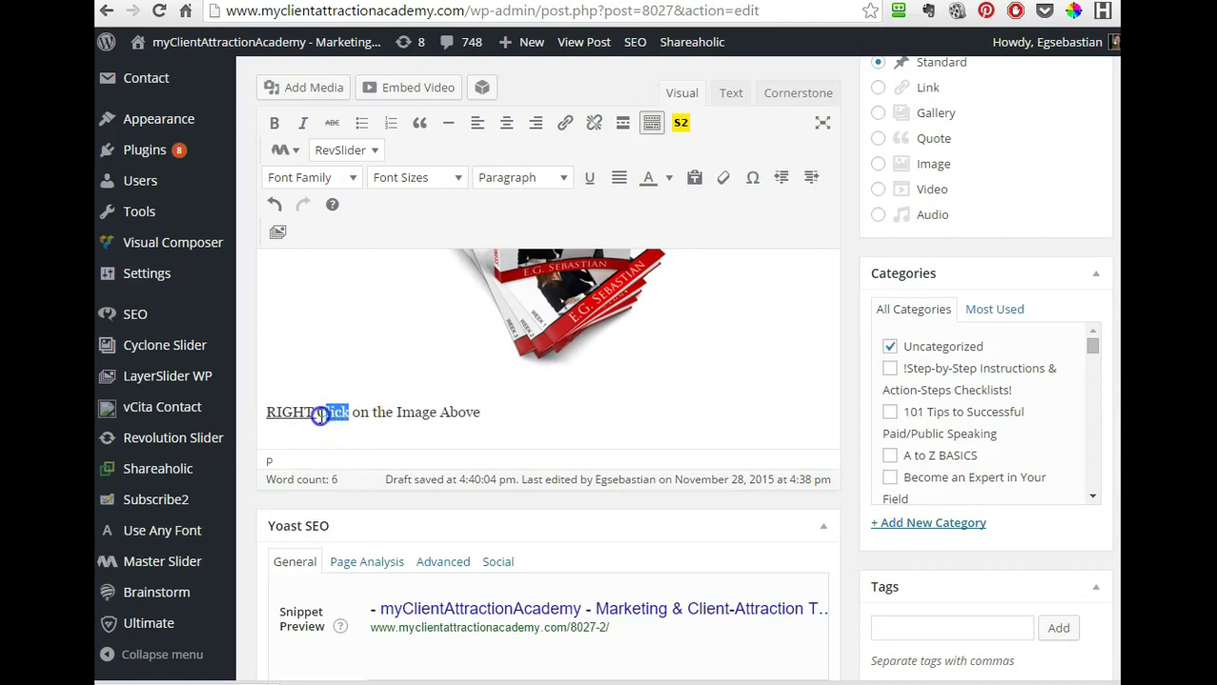
drag(327, 413, 280, 411)
key(ctrl+z)
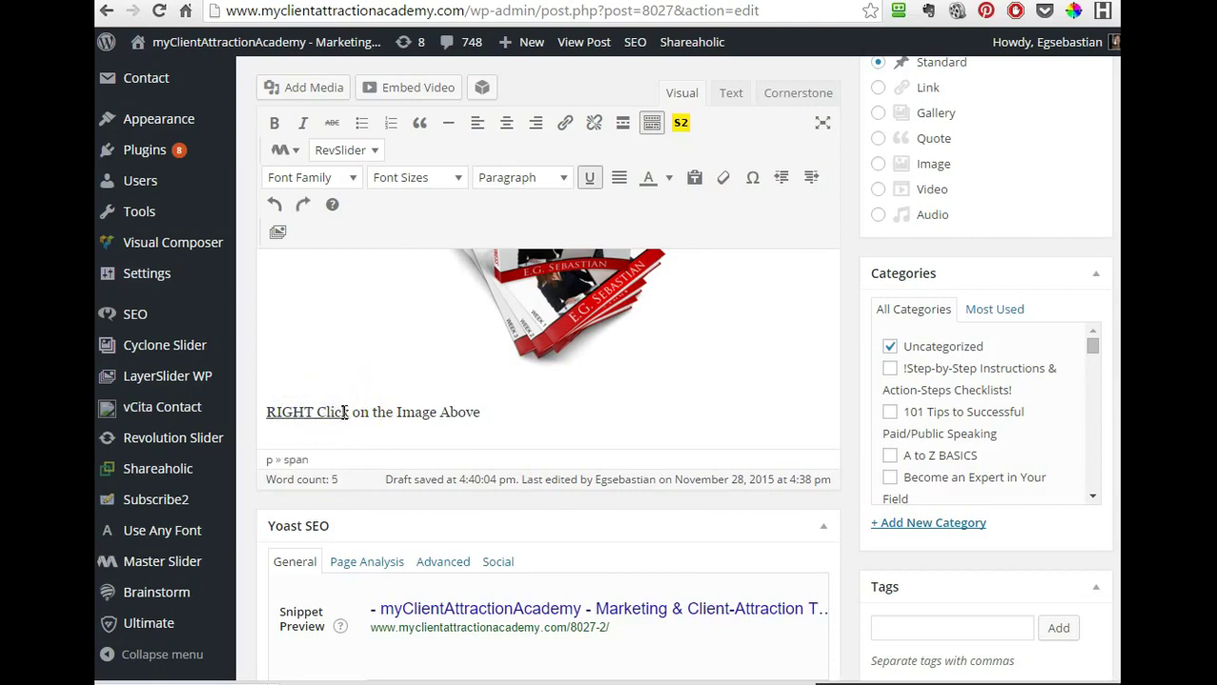
Step: Make the underlined words "RIGHT Click" bold
click(352, 412)
drag(352, 412, 295, 407)
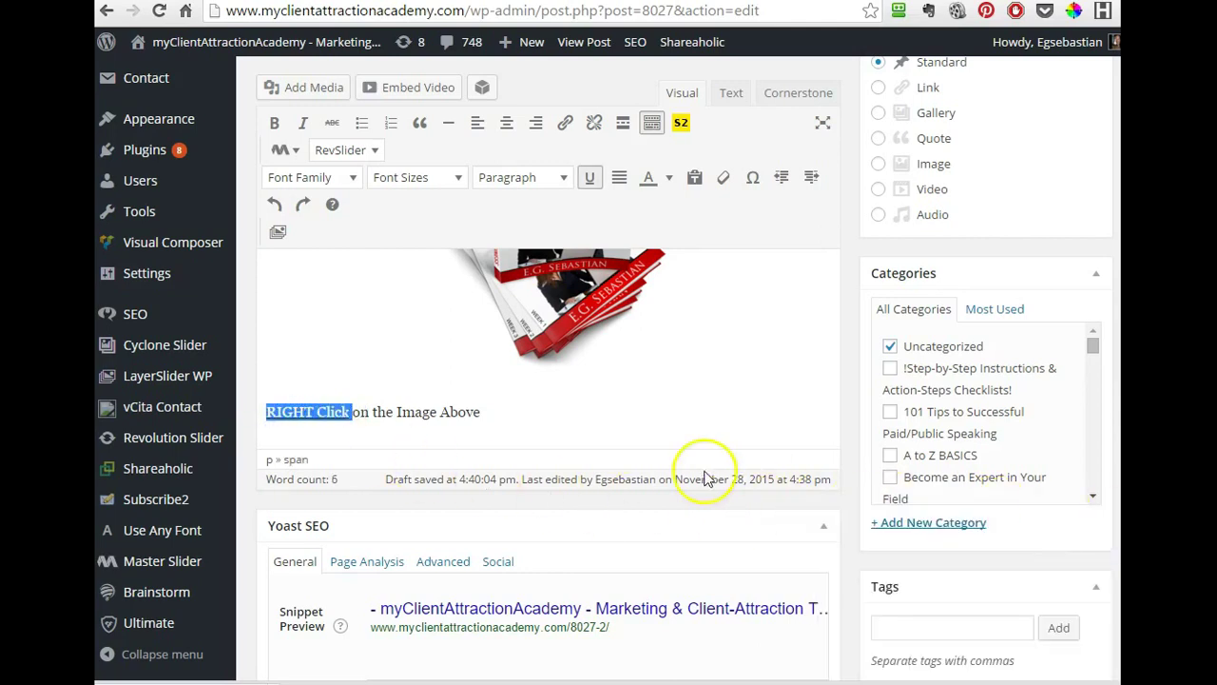
key(ctrl+b)
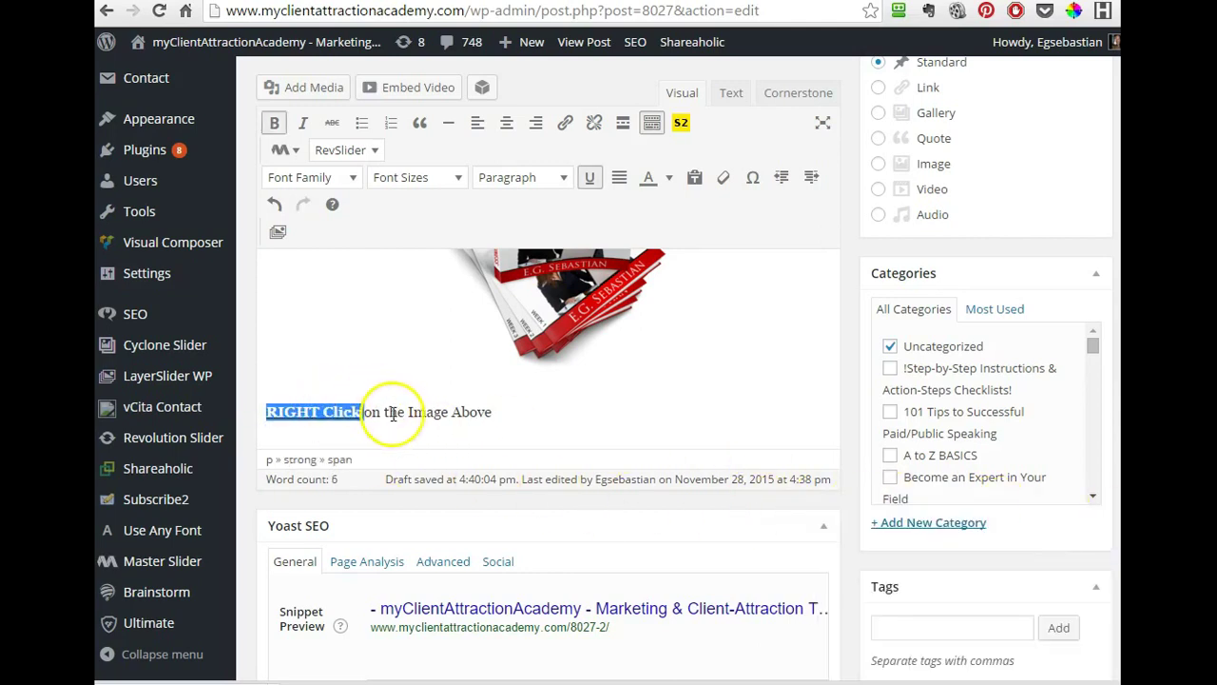
Step: Extend the line with "and Choose SAVE AS to Download to Your Computer" and add the lines "OR" and "Click on it to view it online!"
click(528, 407)
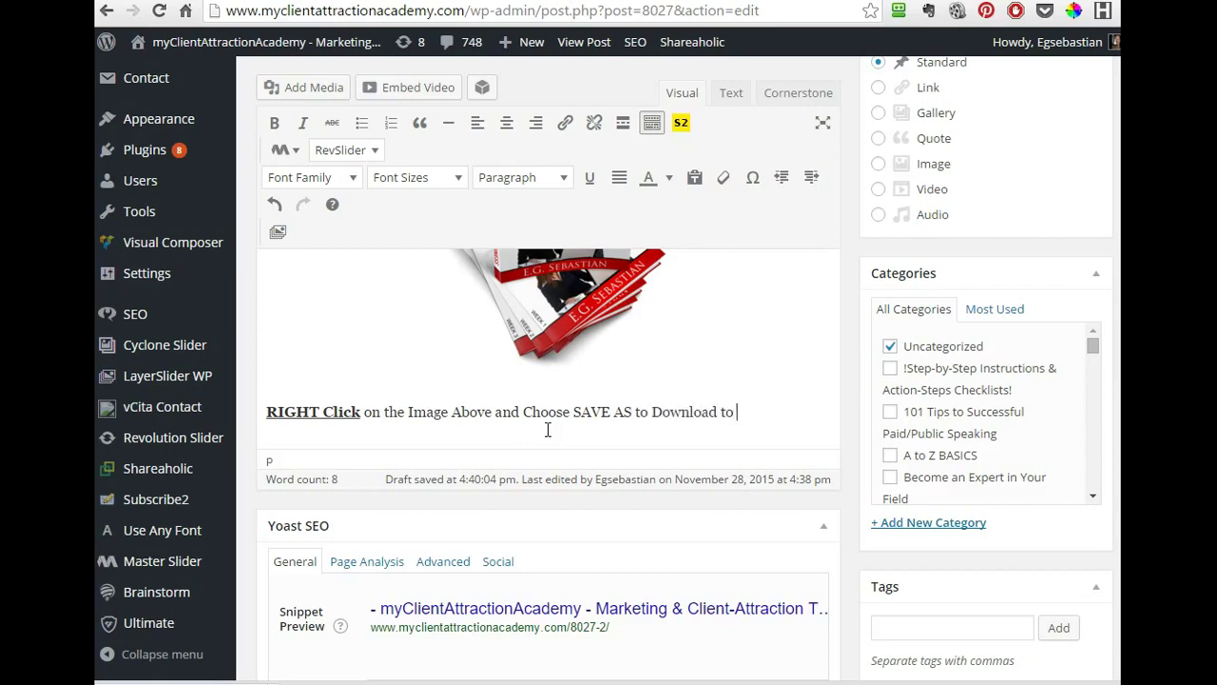
text(uter)
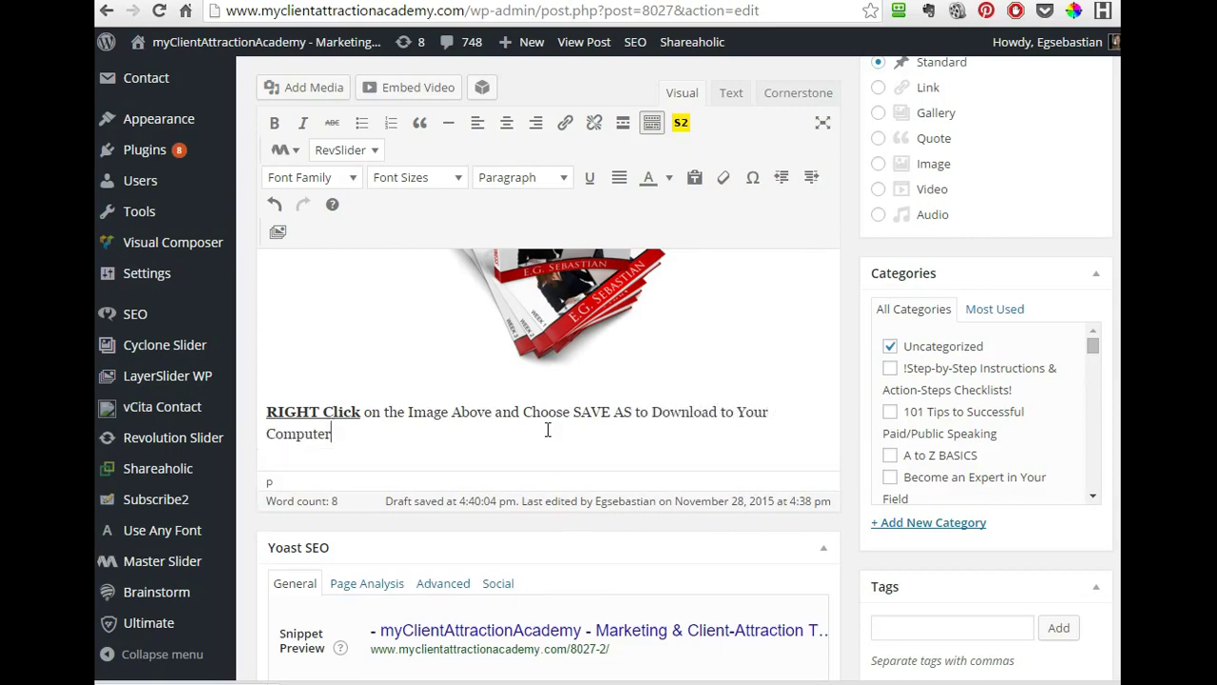
key(Return)
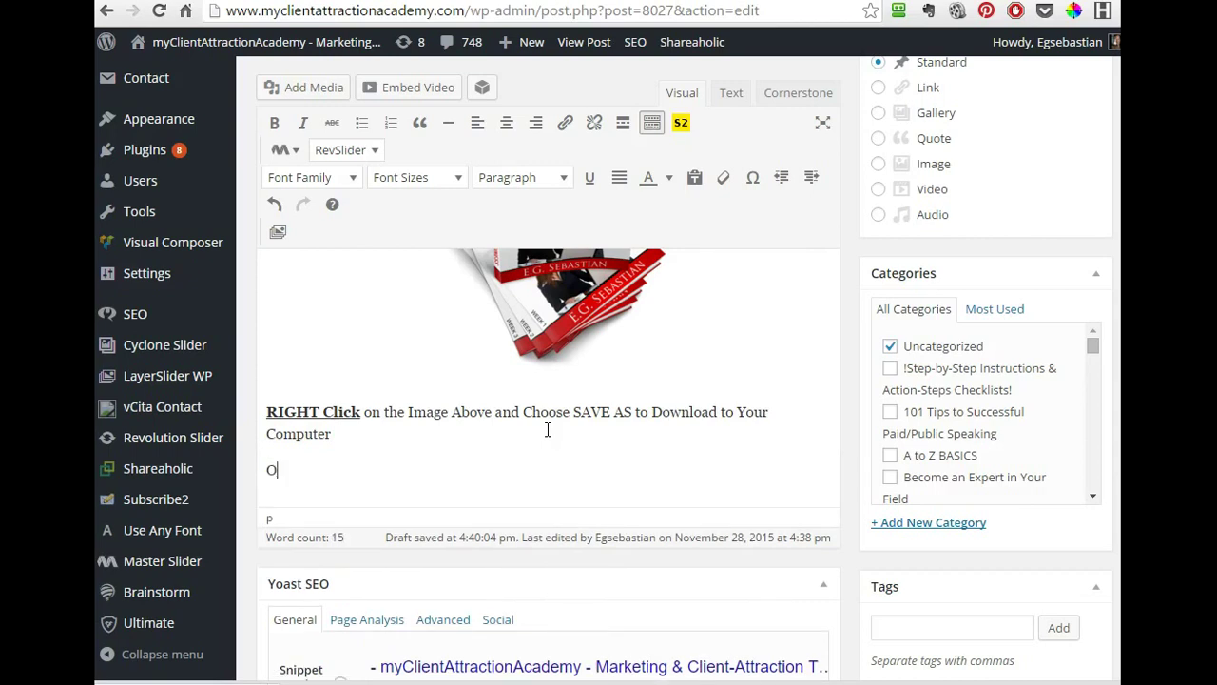
text(OR)
key(Return)
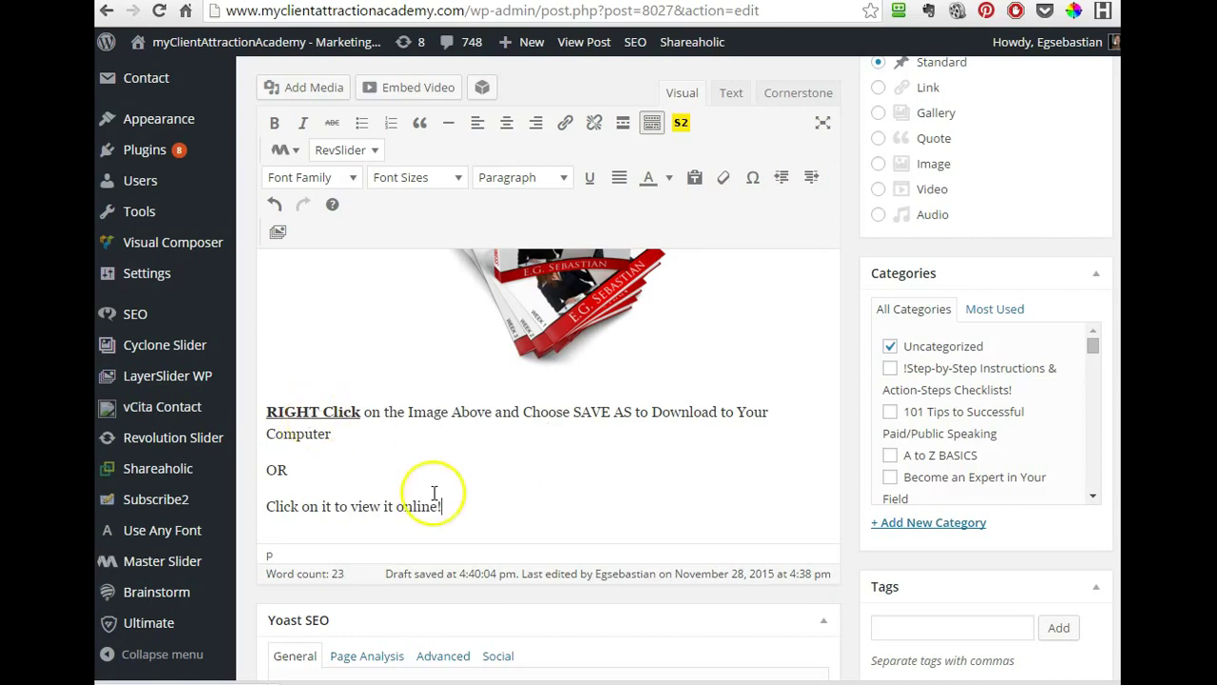
Step: Center the download and online viewing instructions below the book cover image
drag(451, 508, 258, 416)
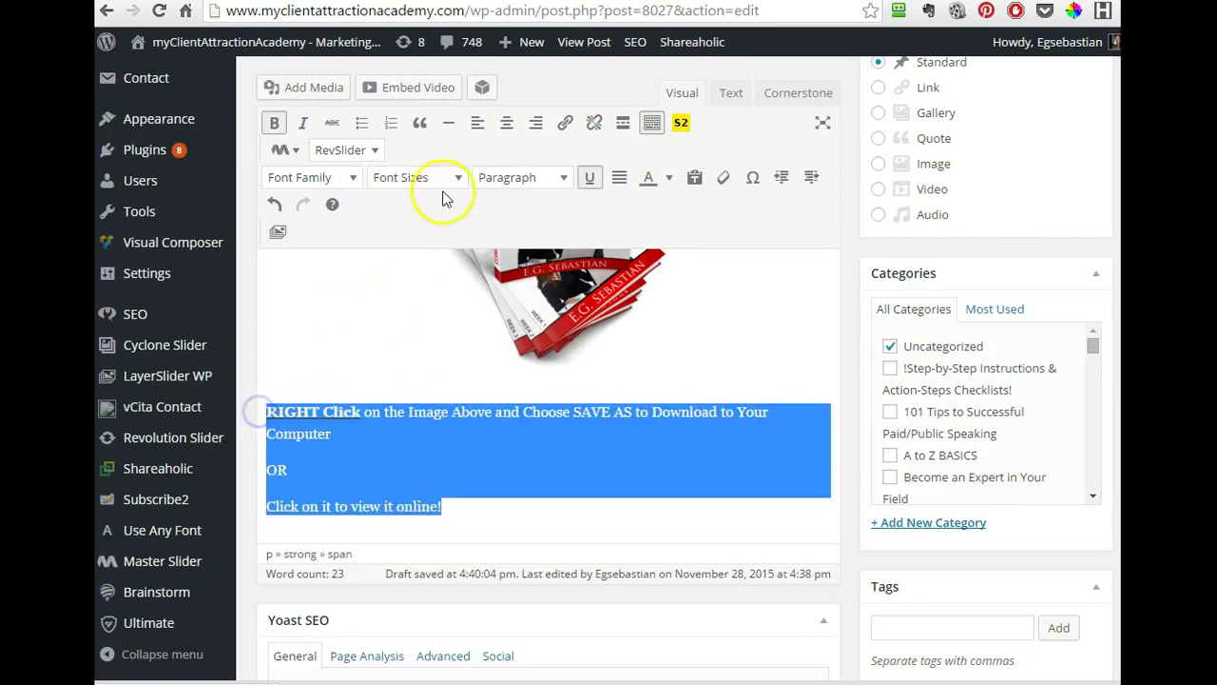
click(506, 123)
click(561, 412)
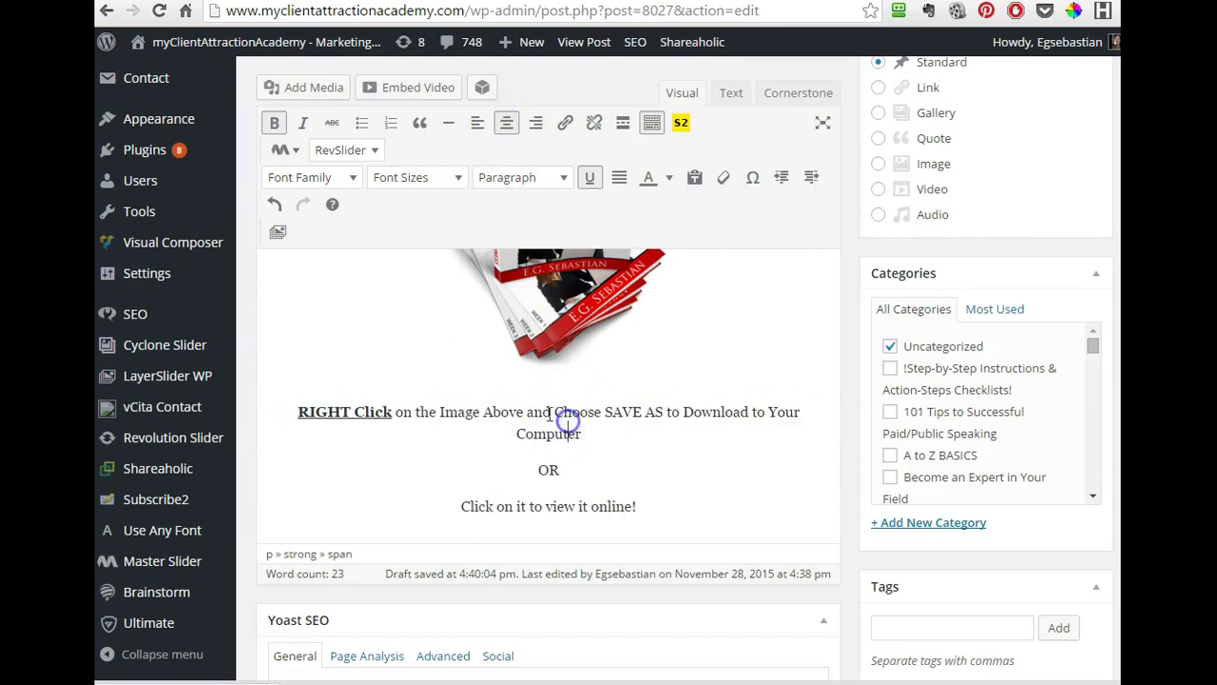
click(532, 411)
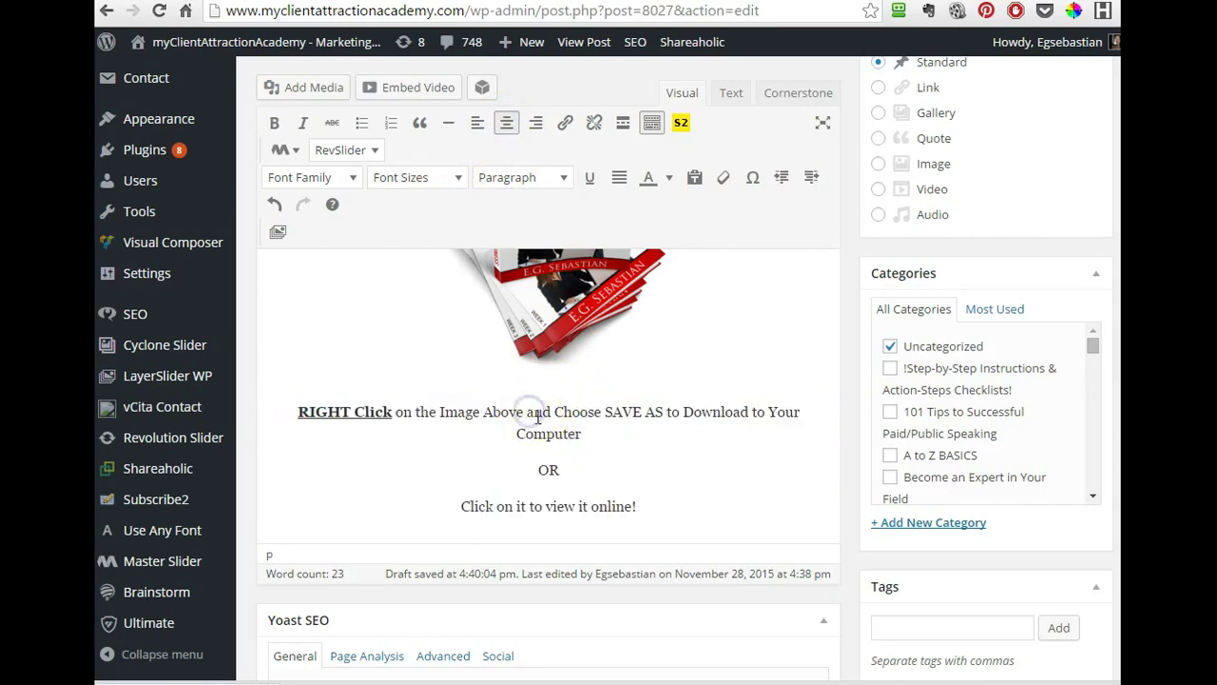
Step: Break the first instruction line before "and Choose SAVE AS" and set all the instruction text to 18pt
key(shift+Return)
drag(637, 506, 407, 409)
click(451, 179)
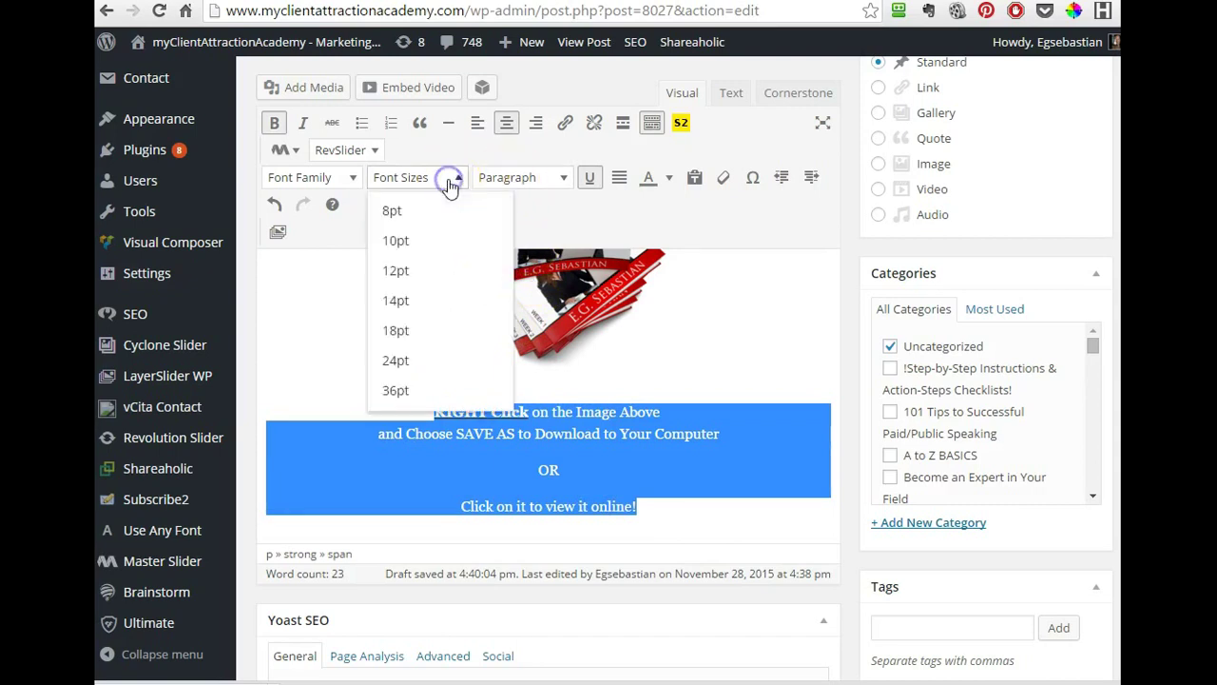
click(428, 330)
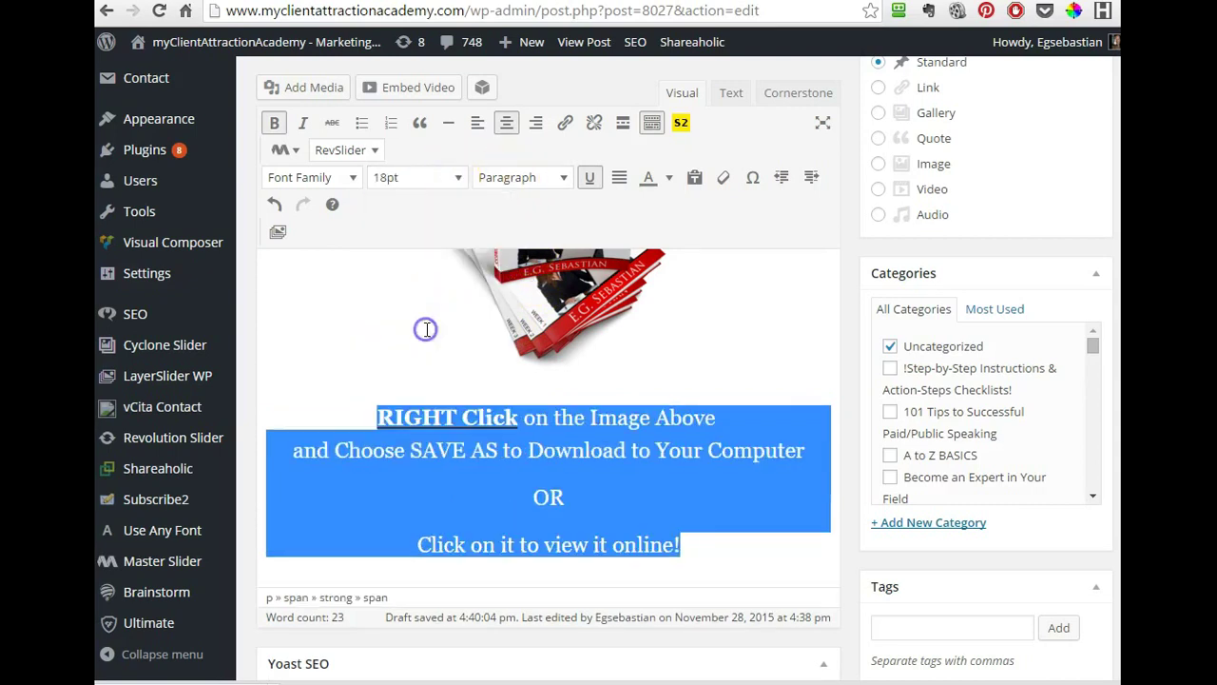
click(614, 451)
Step: Link "Click on it to view it online!" to the uploaded OnlinePresentationCrashCourse.pdf URL, opening in a new window/tab
drag(692, 546, 419, 551)
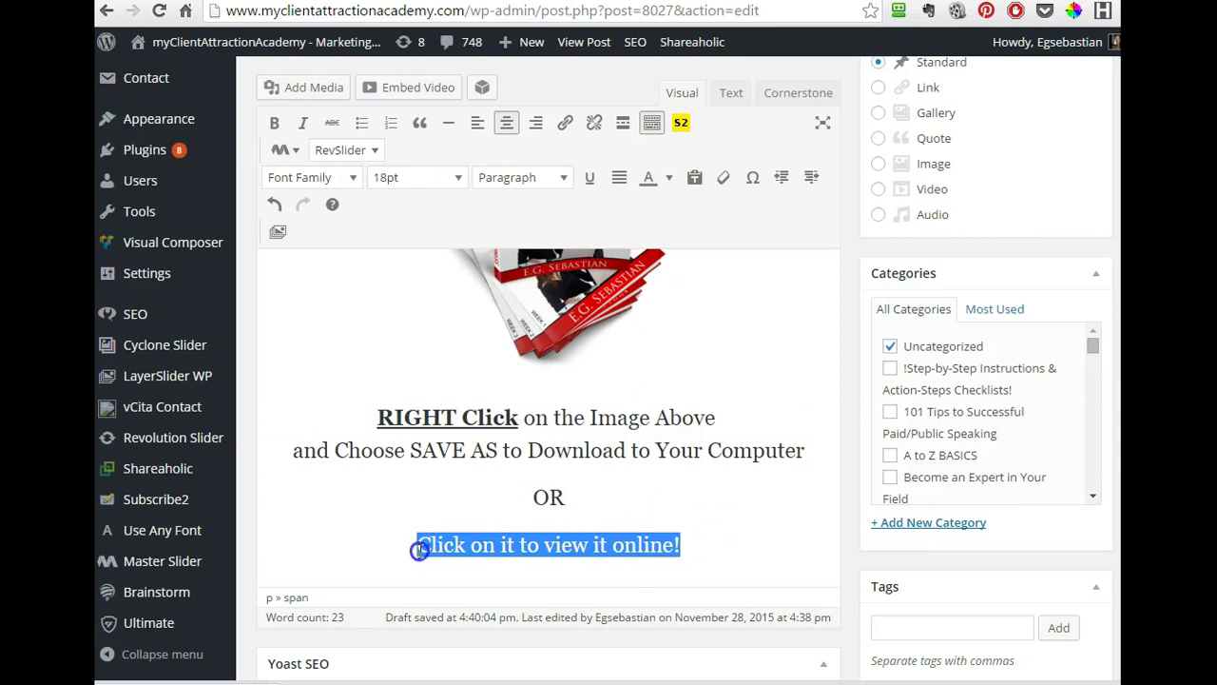
click(564, 123)
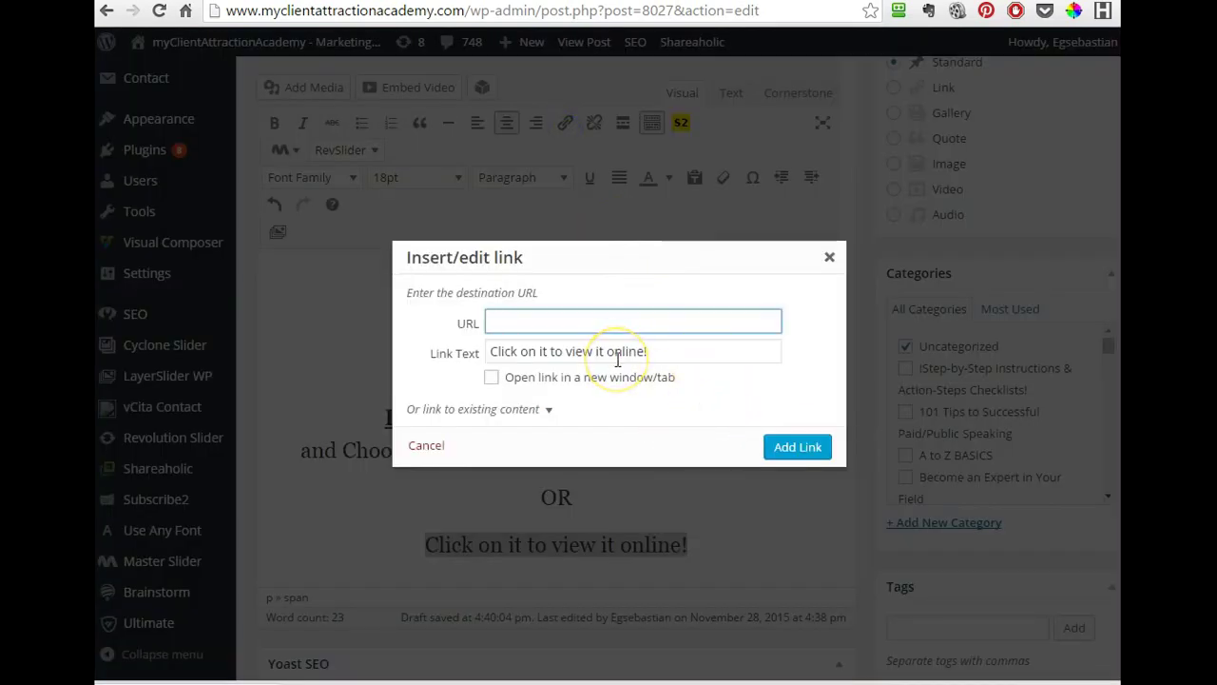
text(http://www.myclientattractionacademy.com/wp-content/uploads/2015/11/OnlinePresentationCrashCourse.pdf)
click(491, 377)
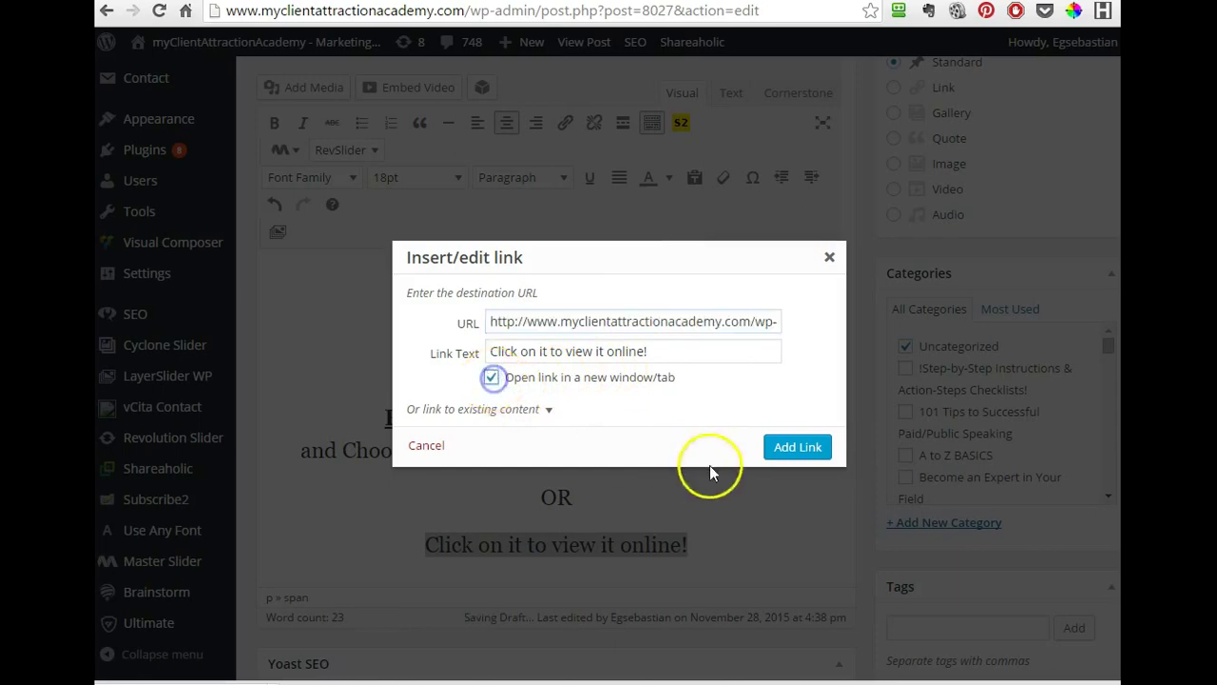
click(793, 447)
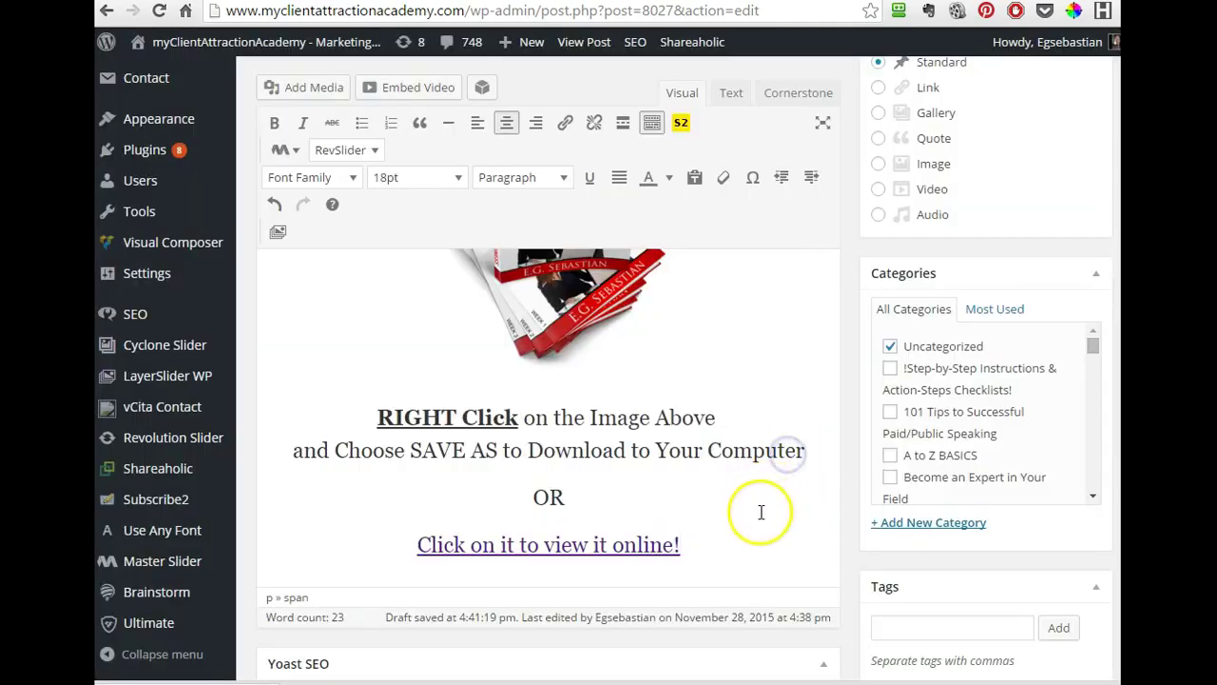
Step: Set the book cover image's link to open in a new window/tab and update the post
click(556, 319)
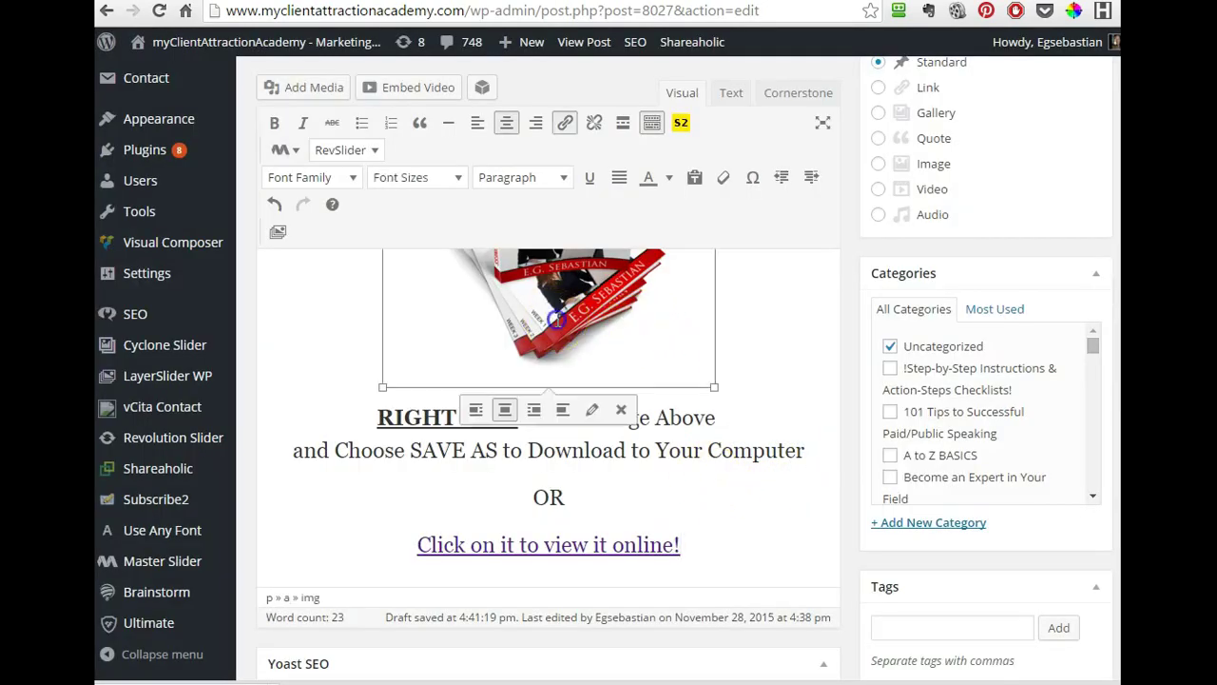
click(564, 122)
click(491, 347)
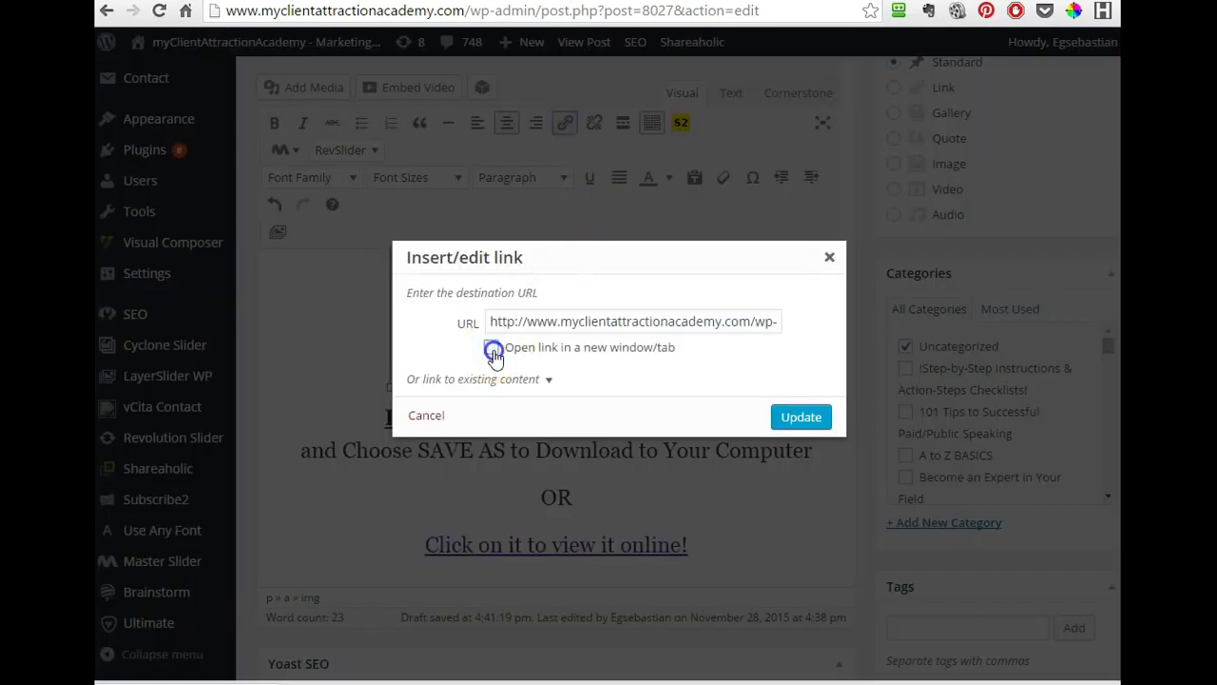
click(784, 421)
scroll(752, 529, up, 4)
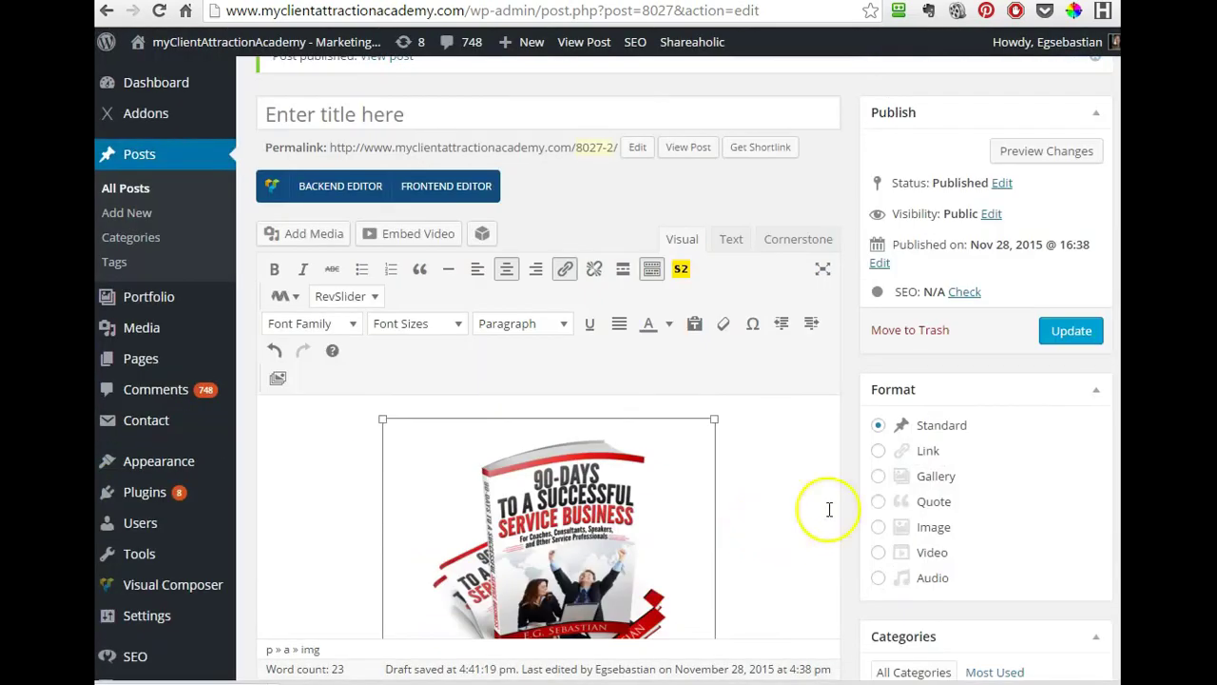
click(1066, 334)
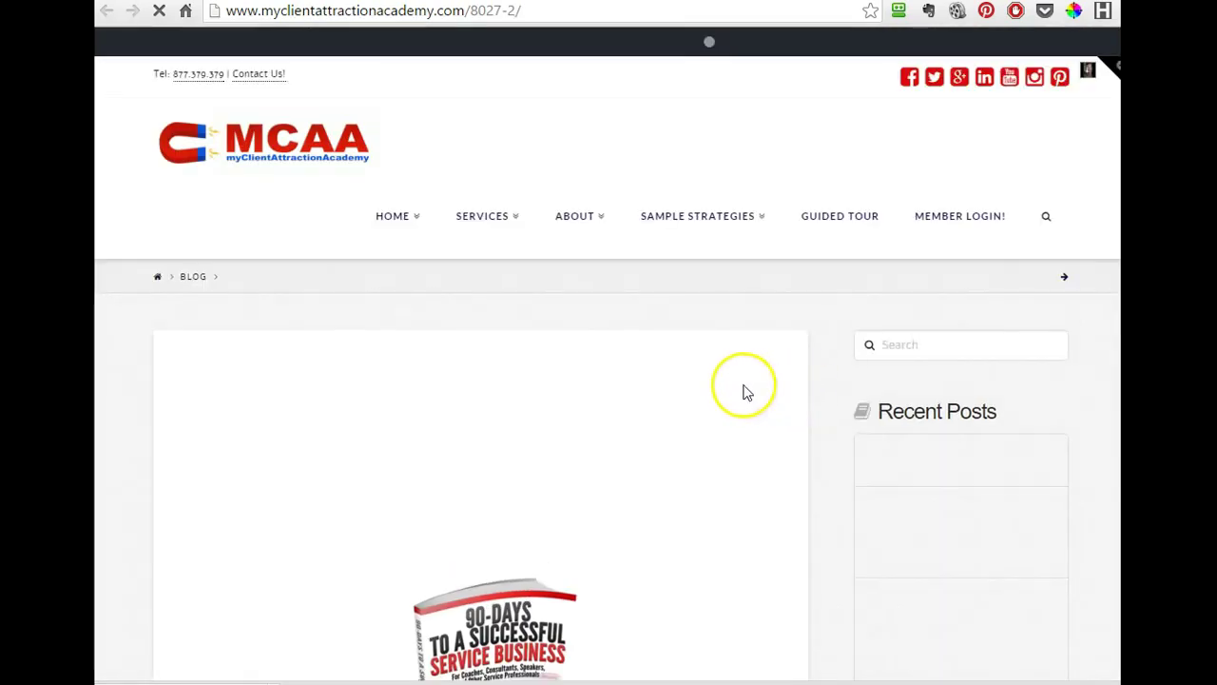
Step: Test the "Click on it to view it online!" link on the published post and close the opened PDF
scroll(746, 393, down, 7)
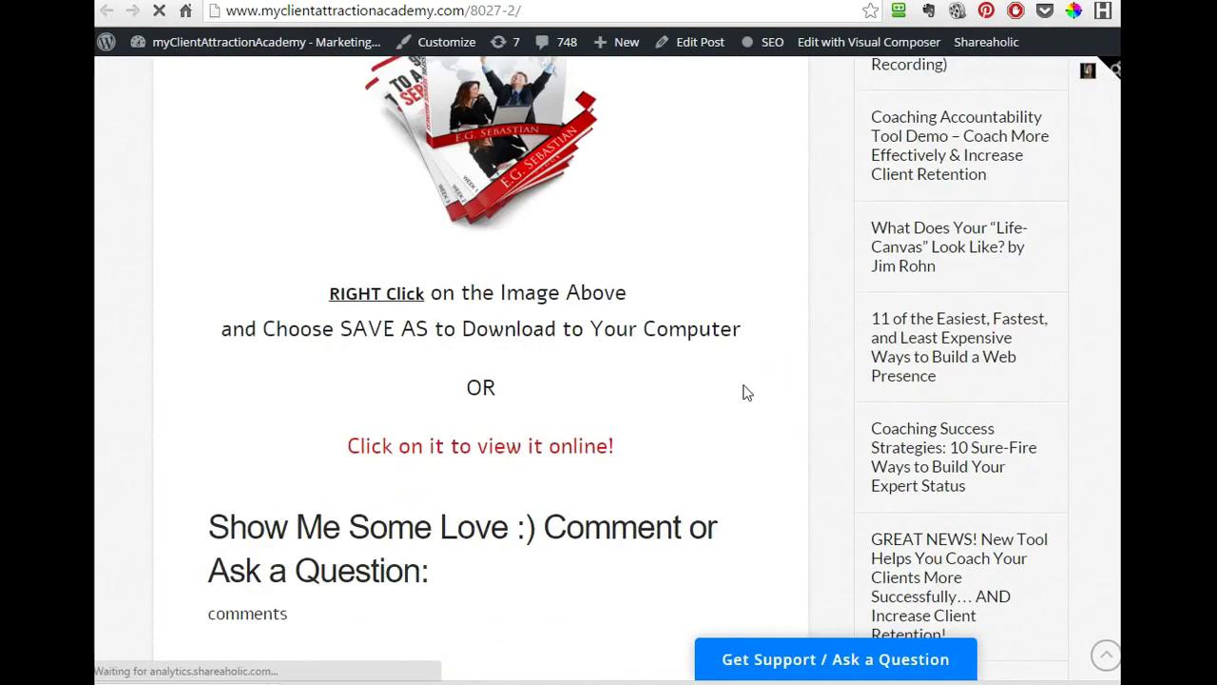
click(483, 449)
key(alt+Left)
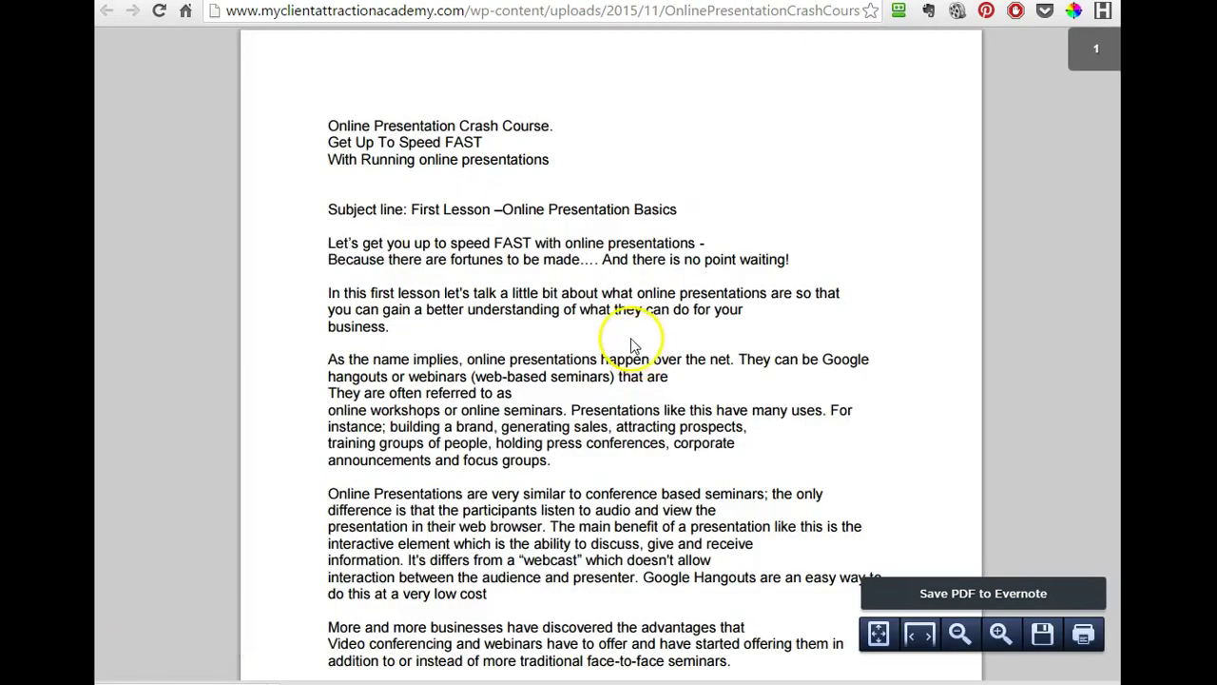
key(ctrl+w)
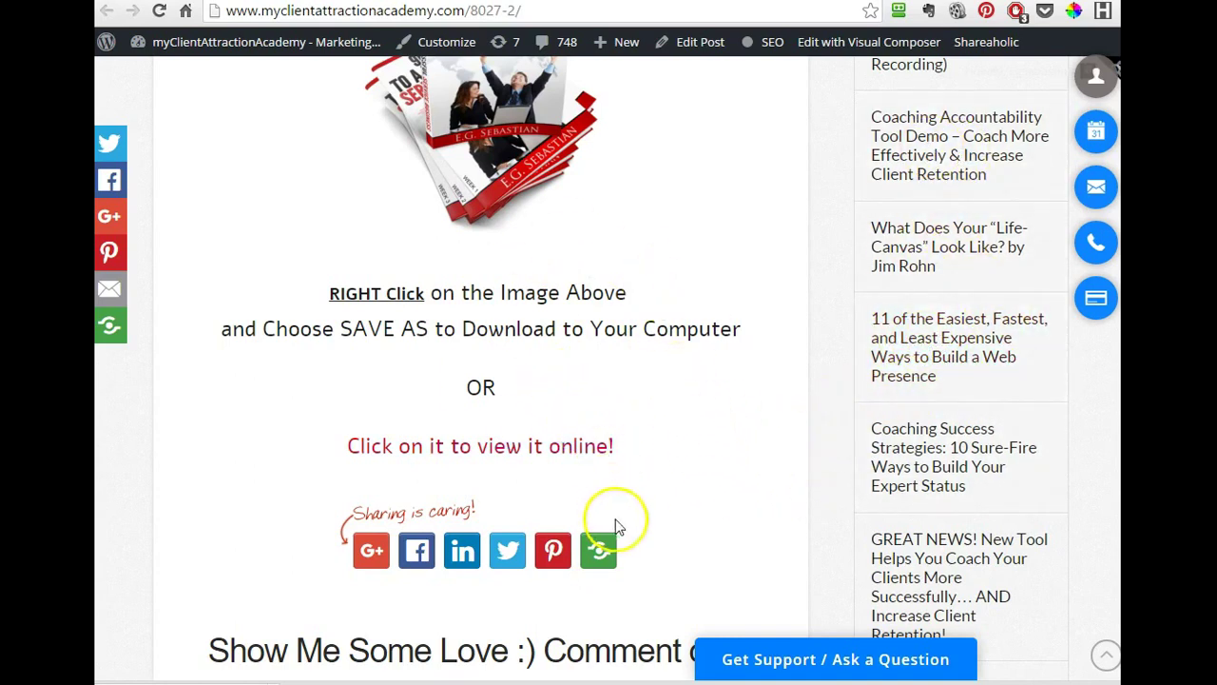
Step: Review the published post from the comments section up to the page header and return to the post editor
scroll(656, 501, down, 3)
scroll(663, 494, down, 1)
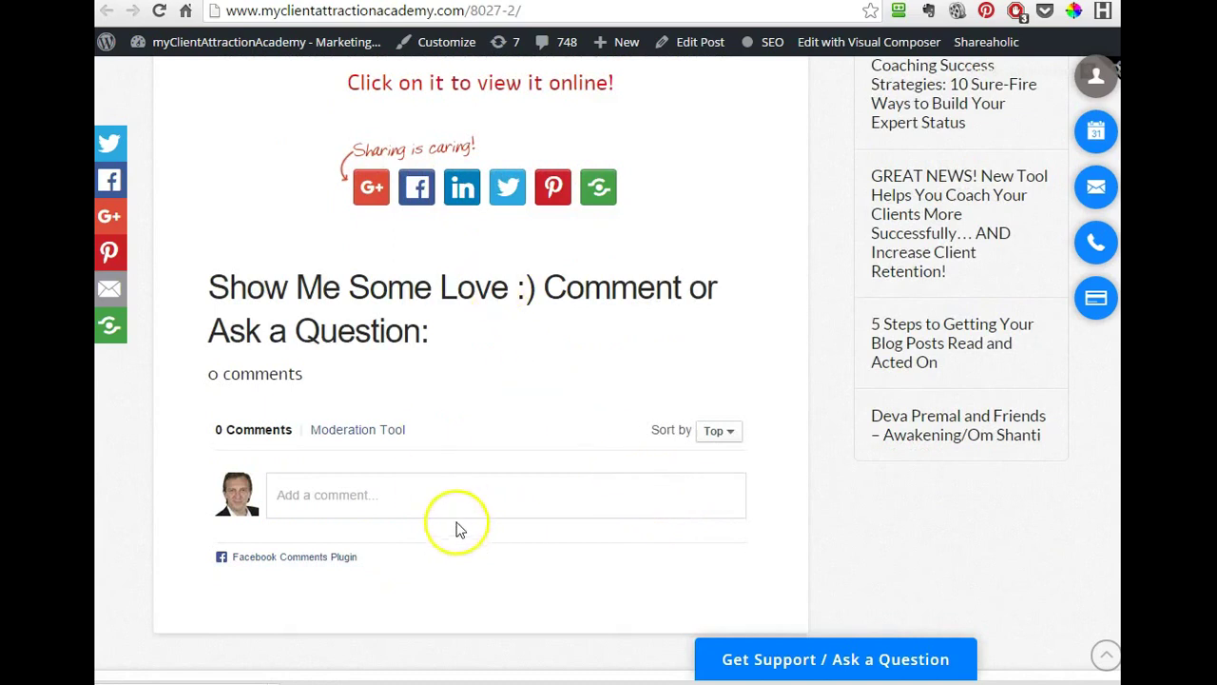
scroll(587, 414, up, 2)
scroll(630, 408, up, 5)
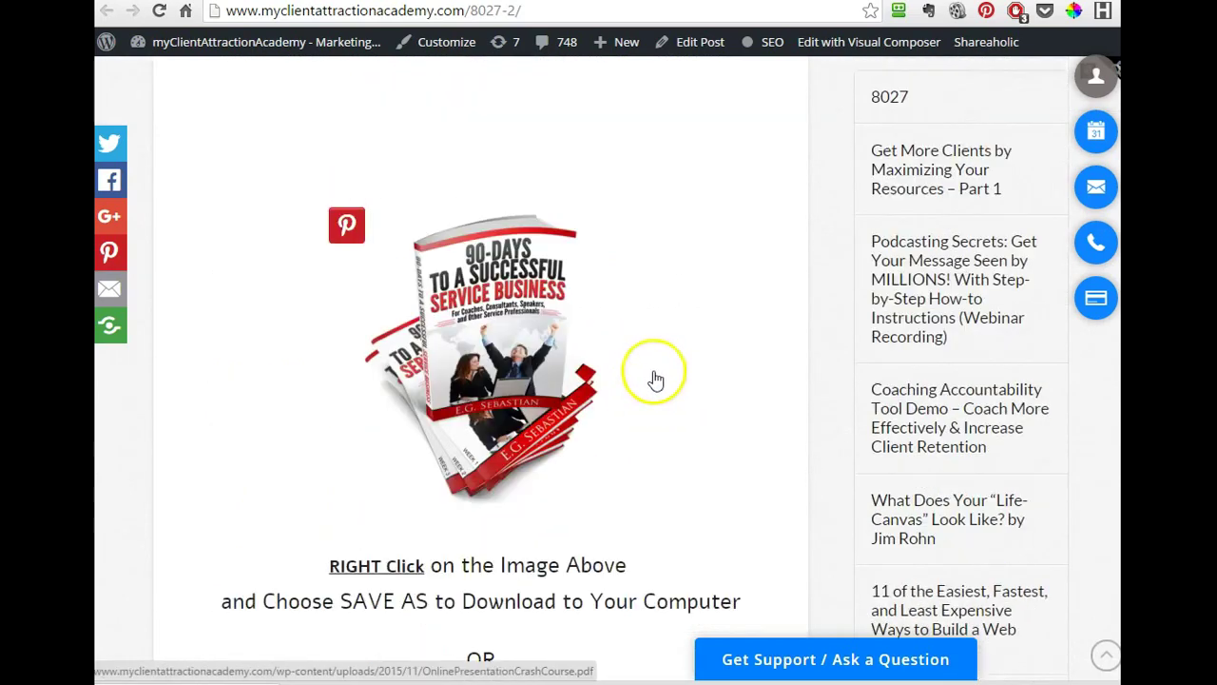
scroll(599, 314, up, 4)
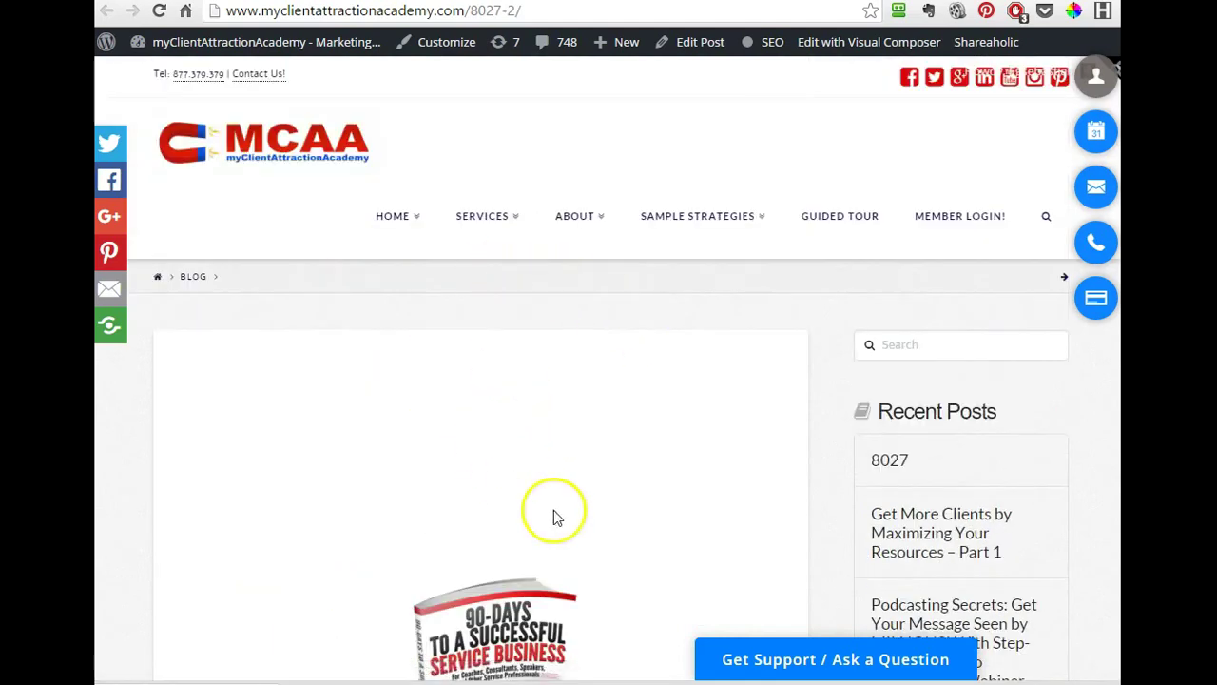
key(alt+Left)
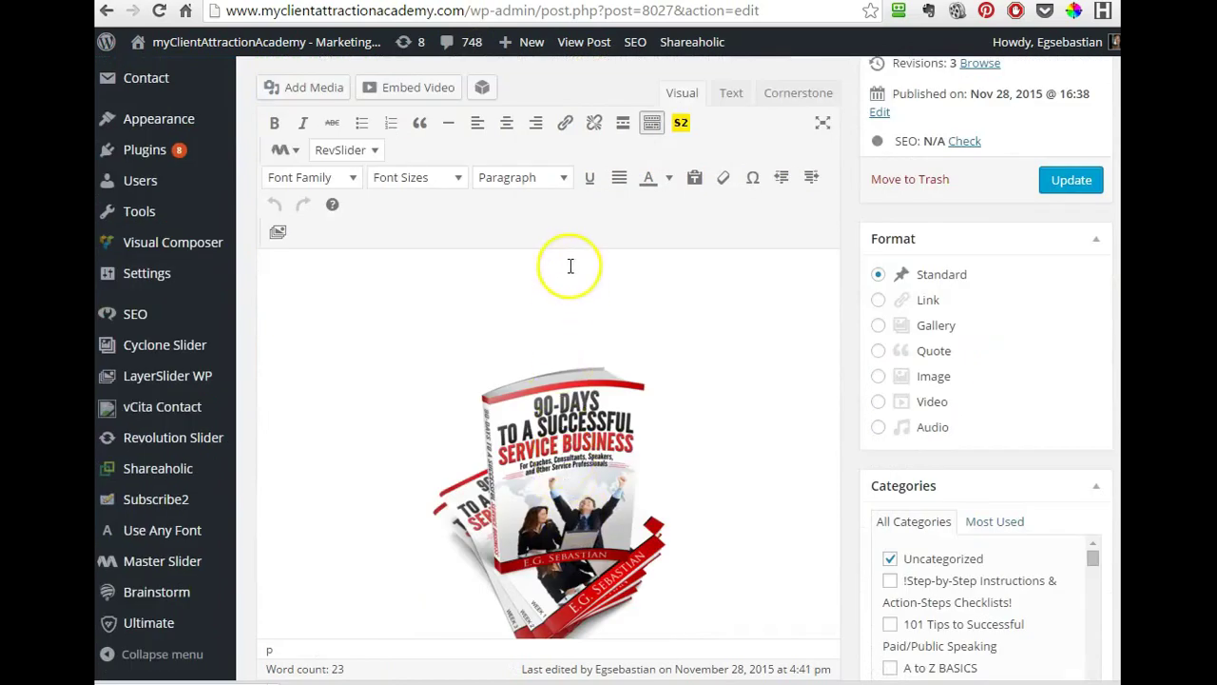
click(562, 316)
click(583, 292)
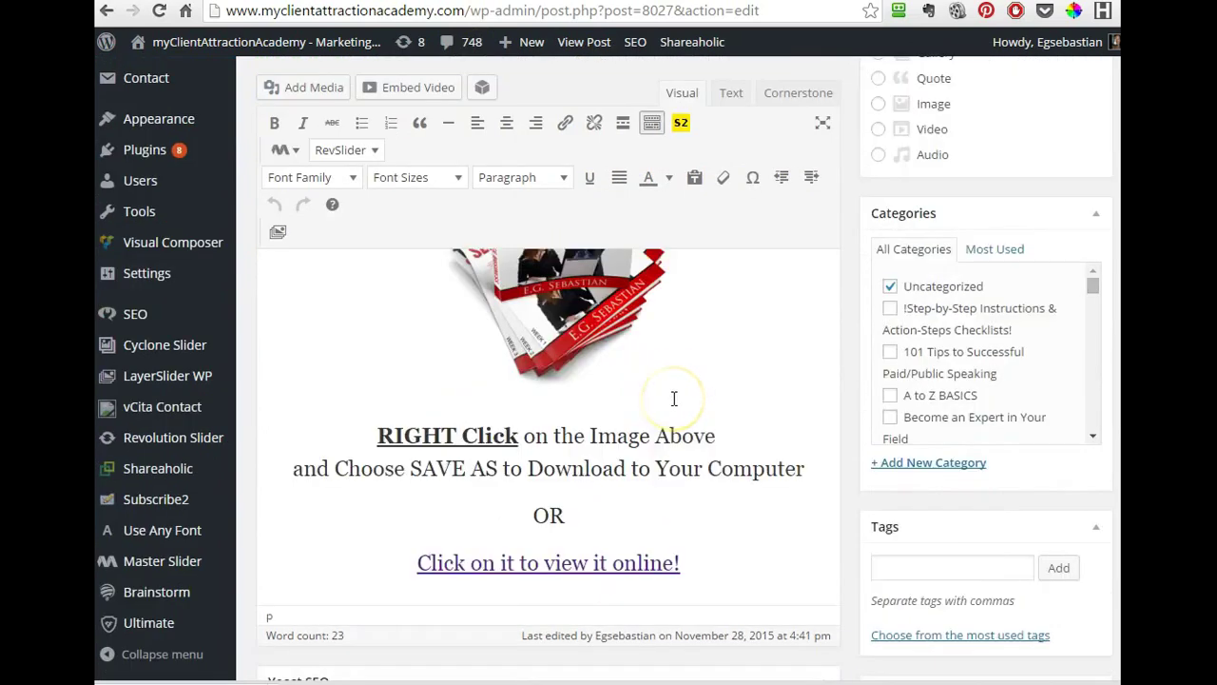
scroll(680, 404, down, 2)
scroll(701, 426, up, 4)
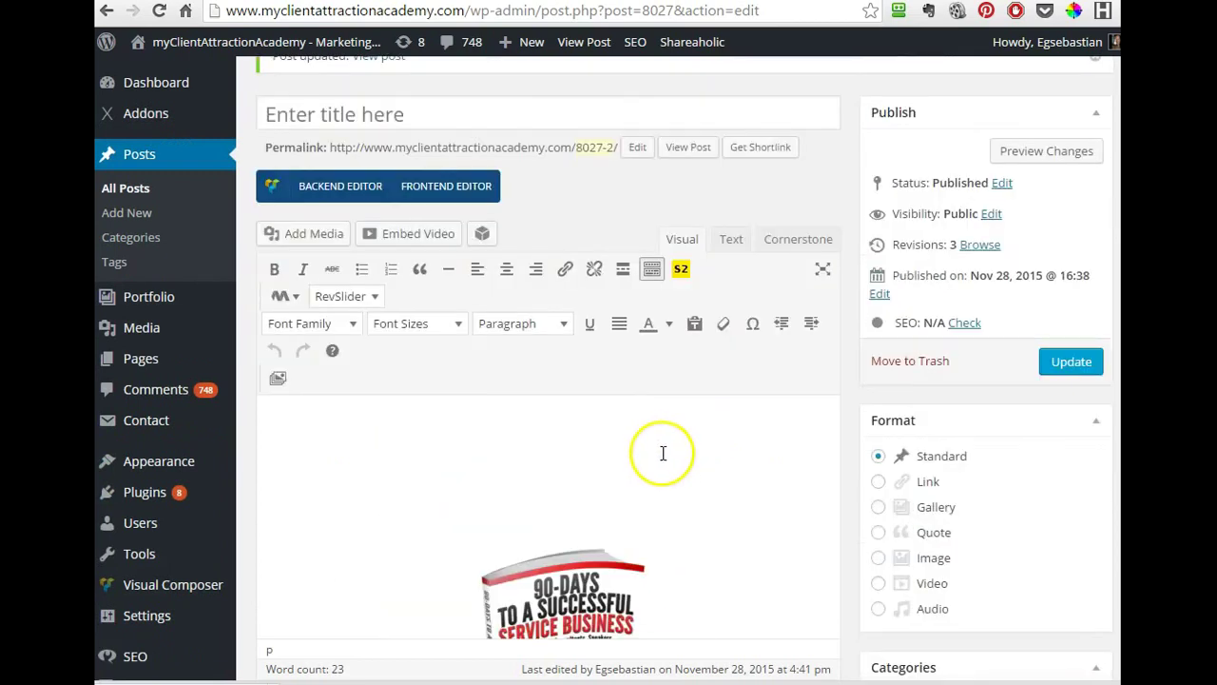